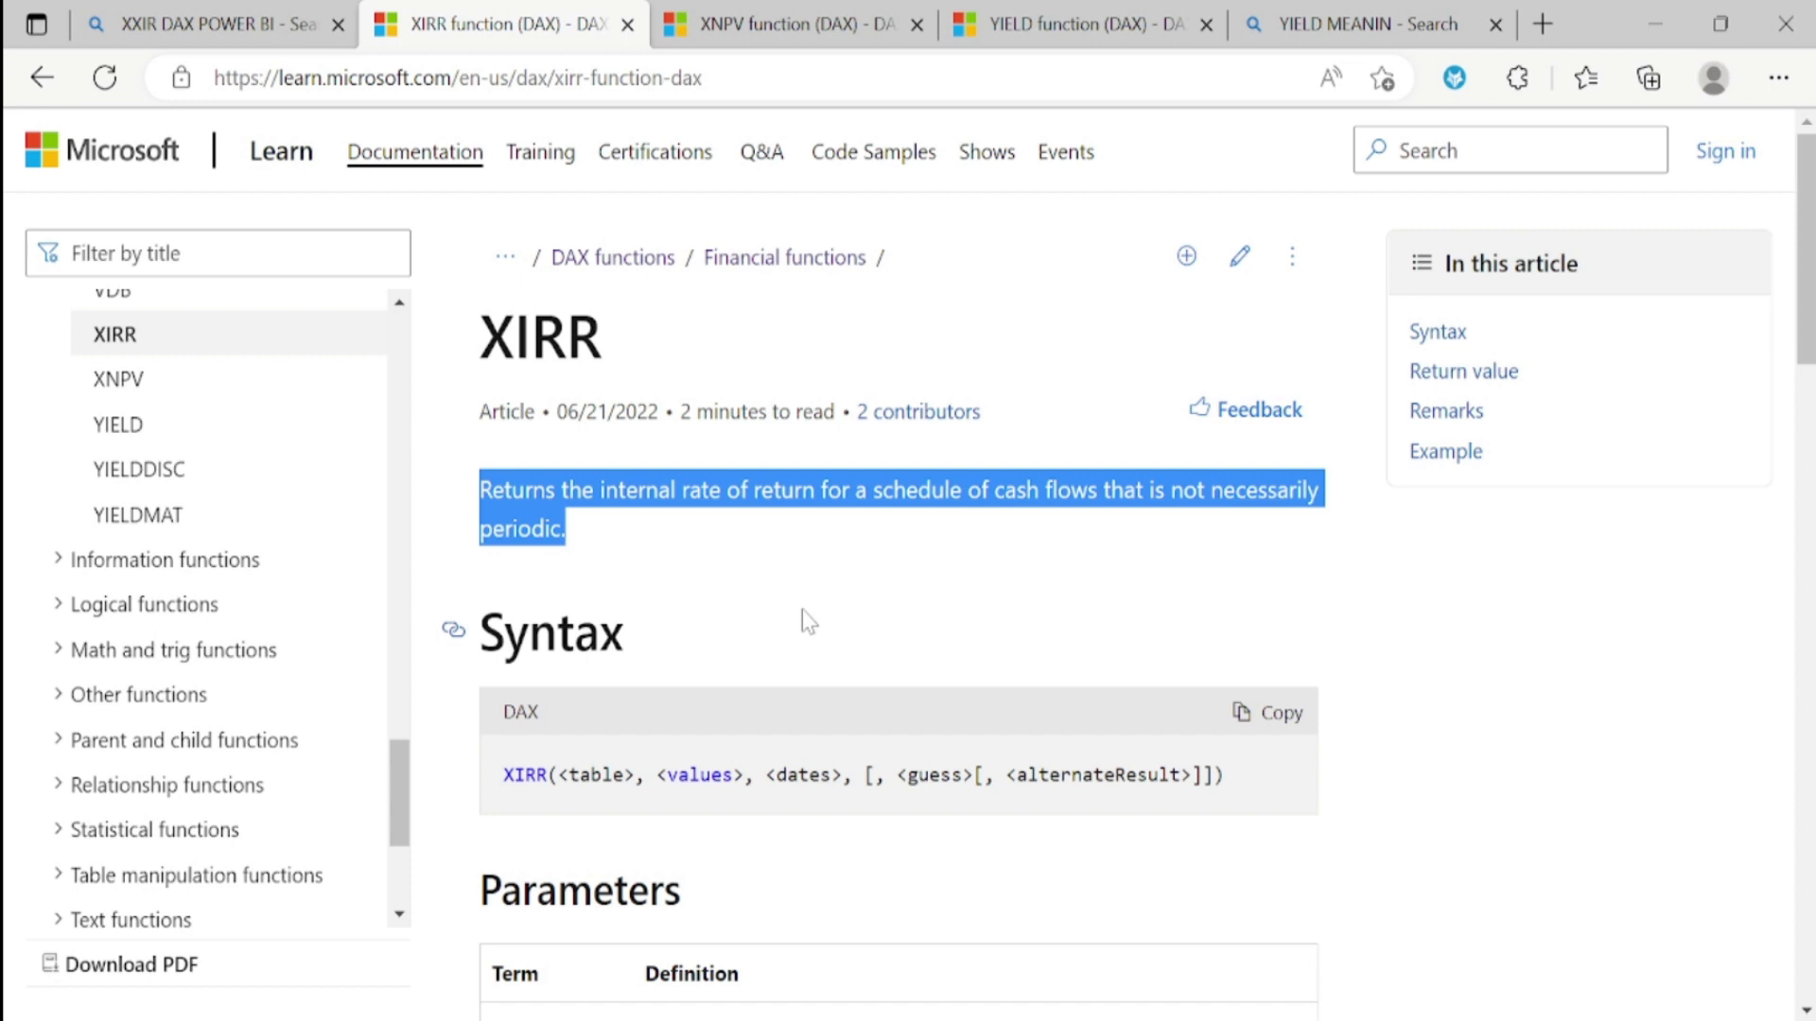
# - Scroll the XIRR reference down to its CashFlows example, then switch back to Power BI
pyautogui.scroll(-5, 1281, 790)
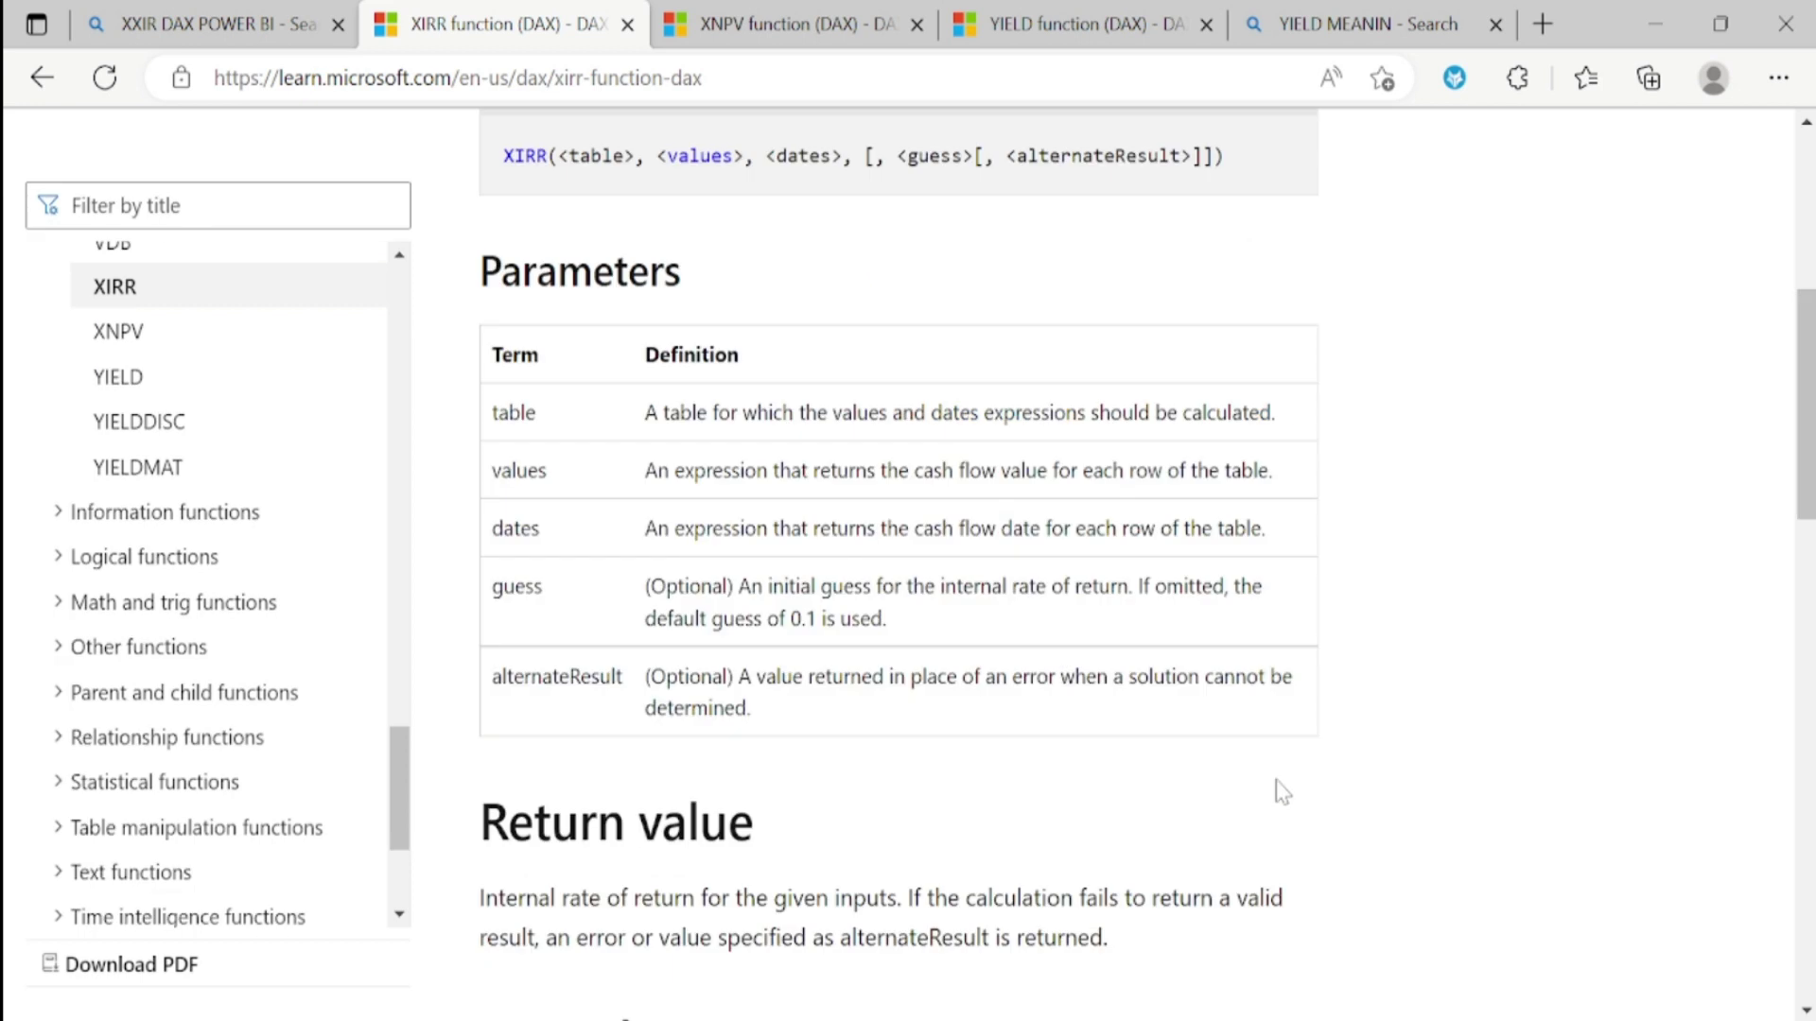
pyautogui.scroll(-6, 1282, 793)
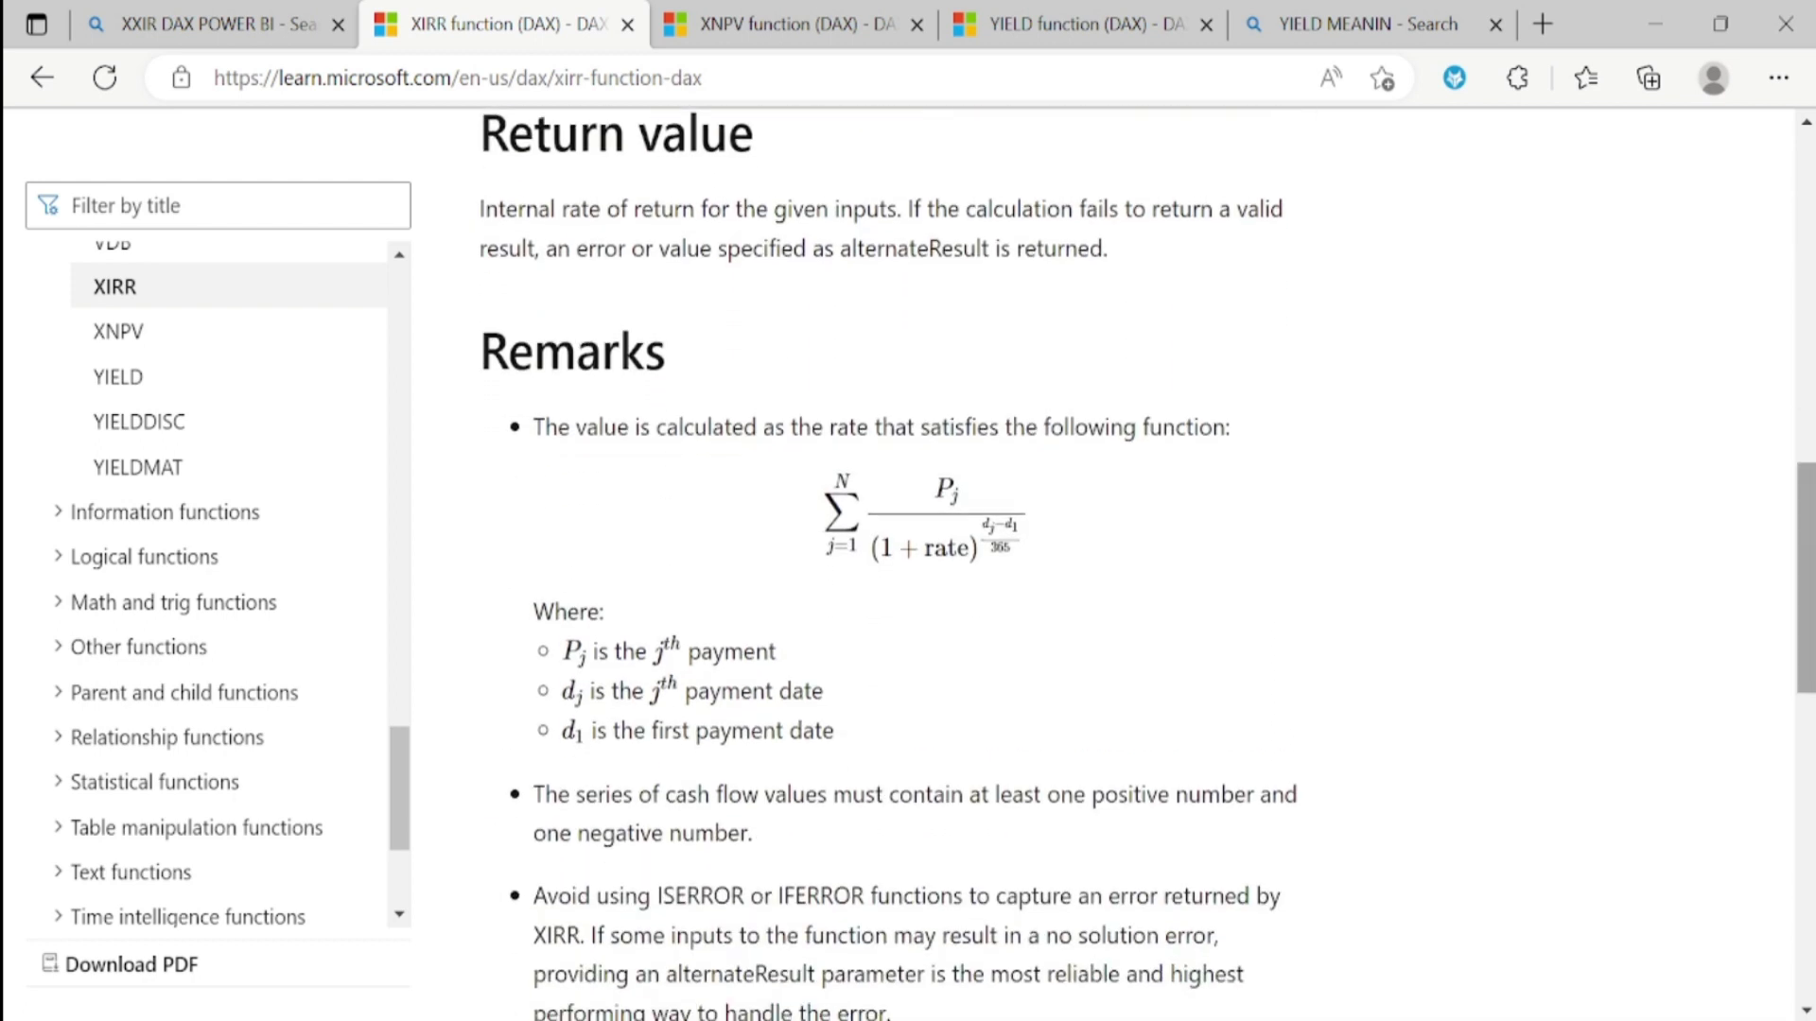
pyautogui.scroll(-3, 1104, 474)
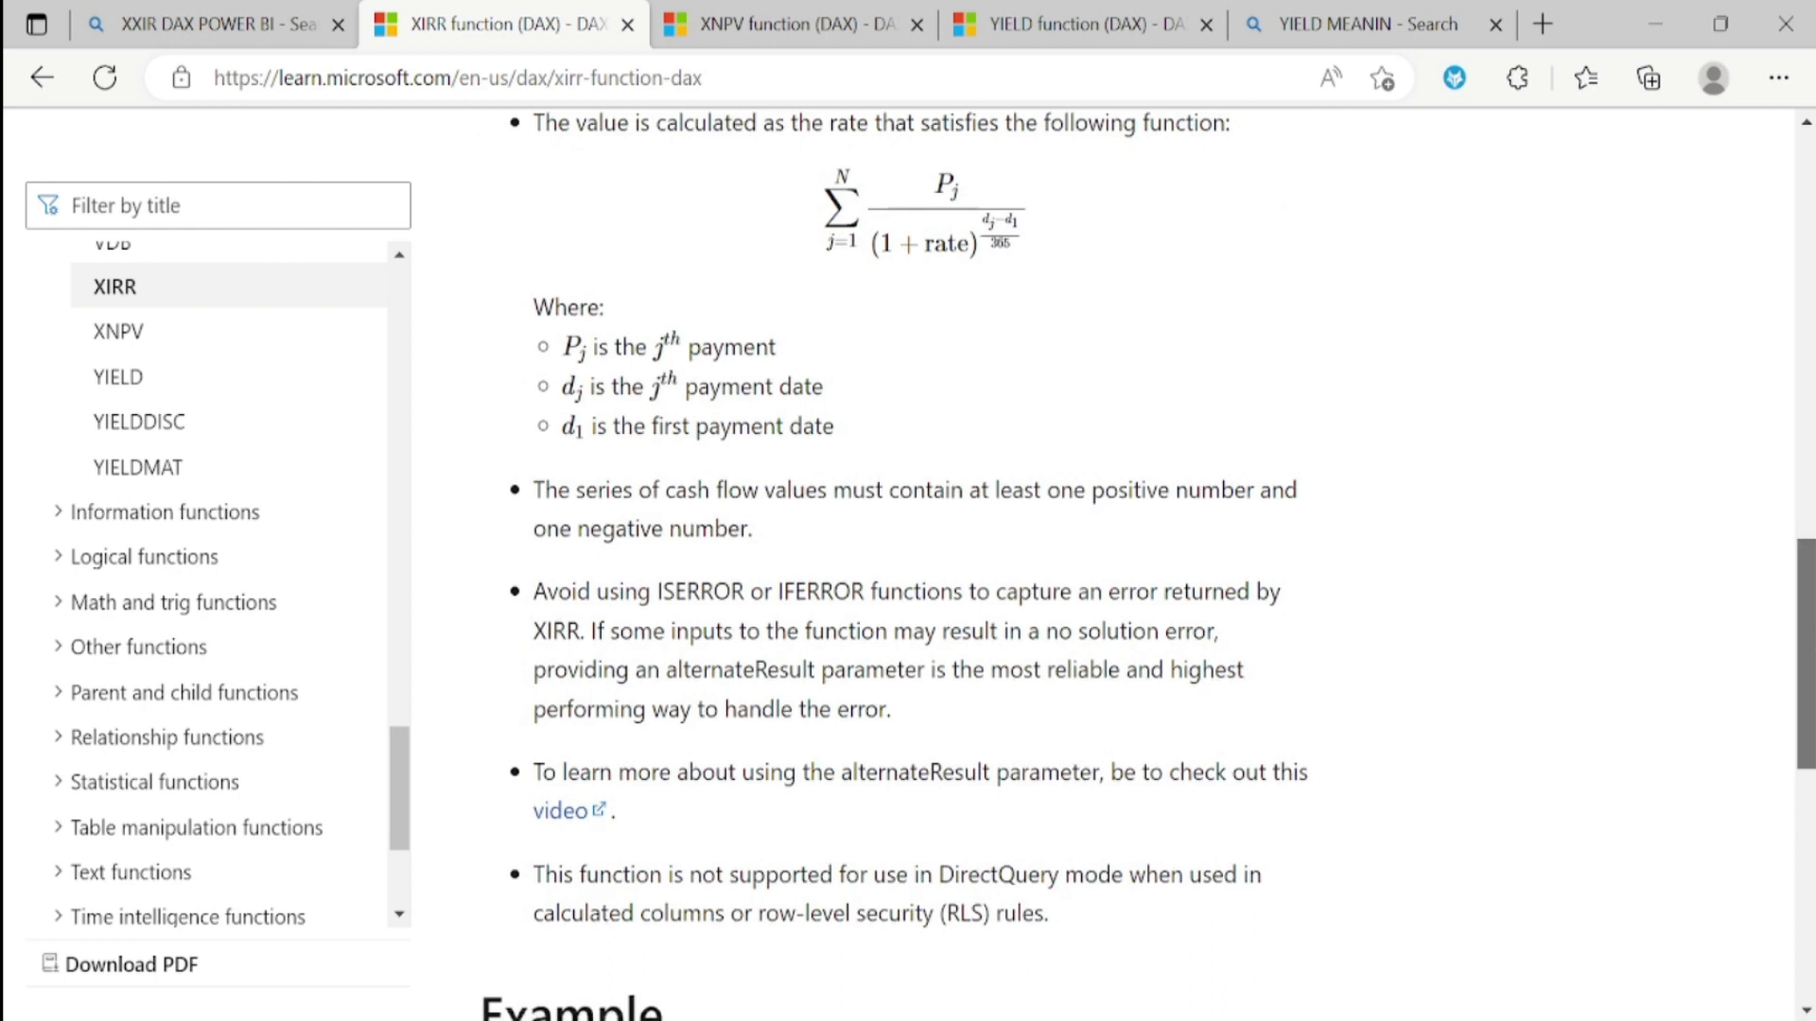
pyautogui.scroll(-6, 1147, 562)
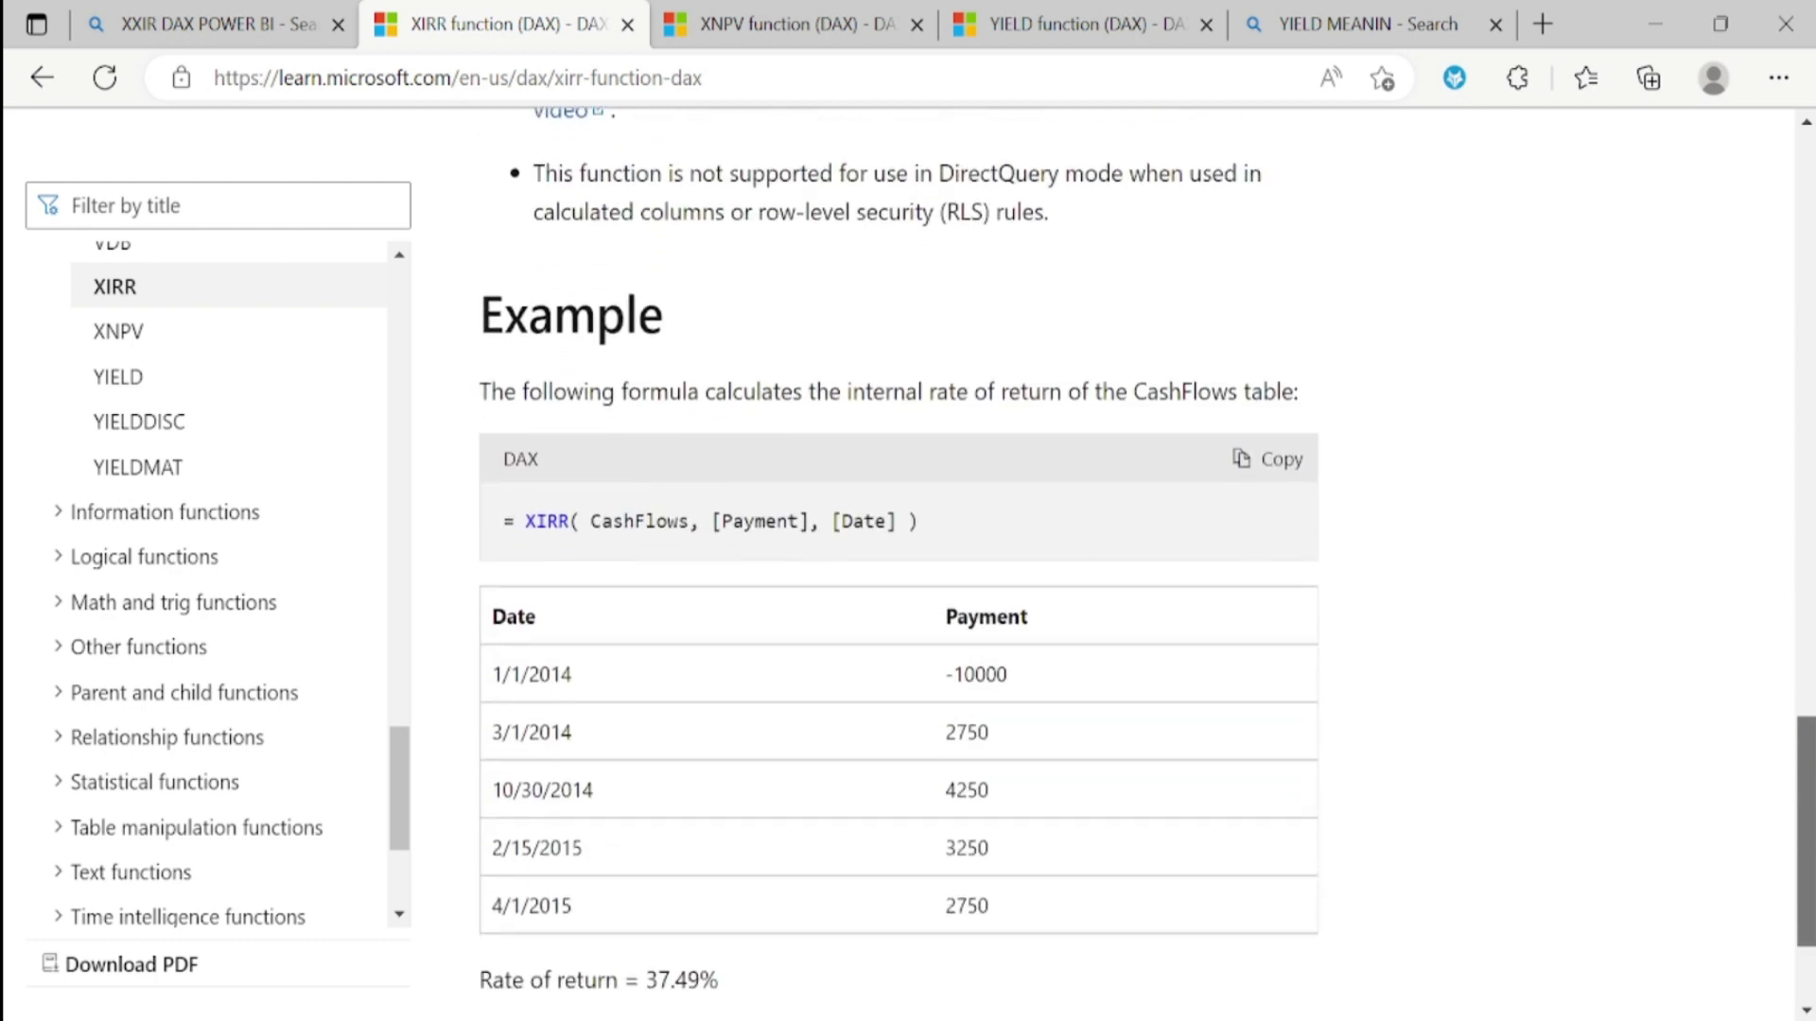
pyautogui.scroll(-2, 1460, 652)
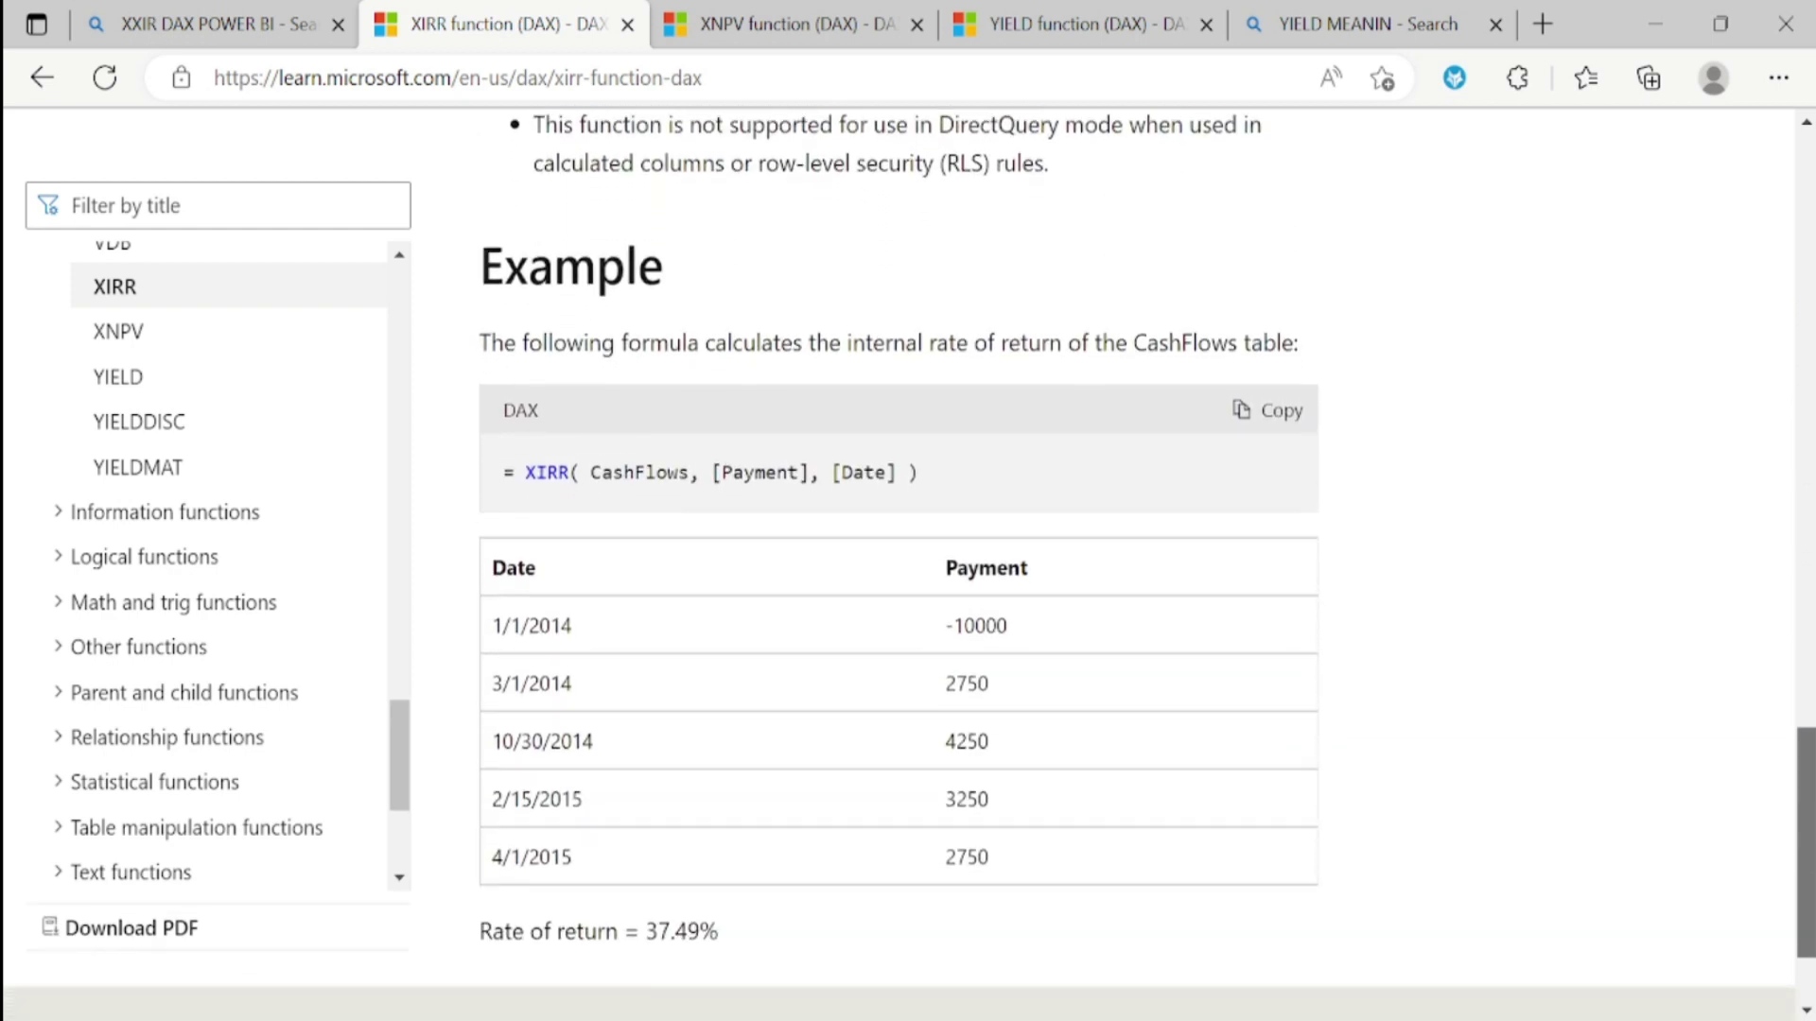
pyautogui.scroll(3, 1459, 653)
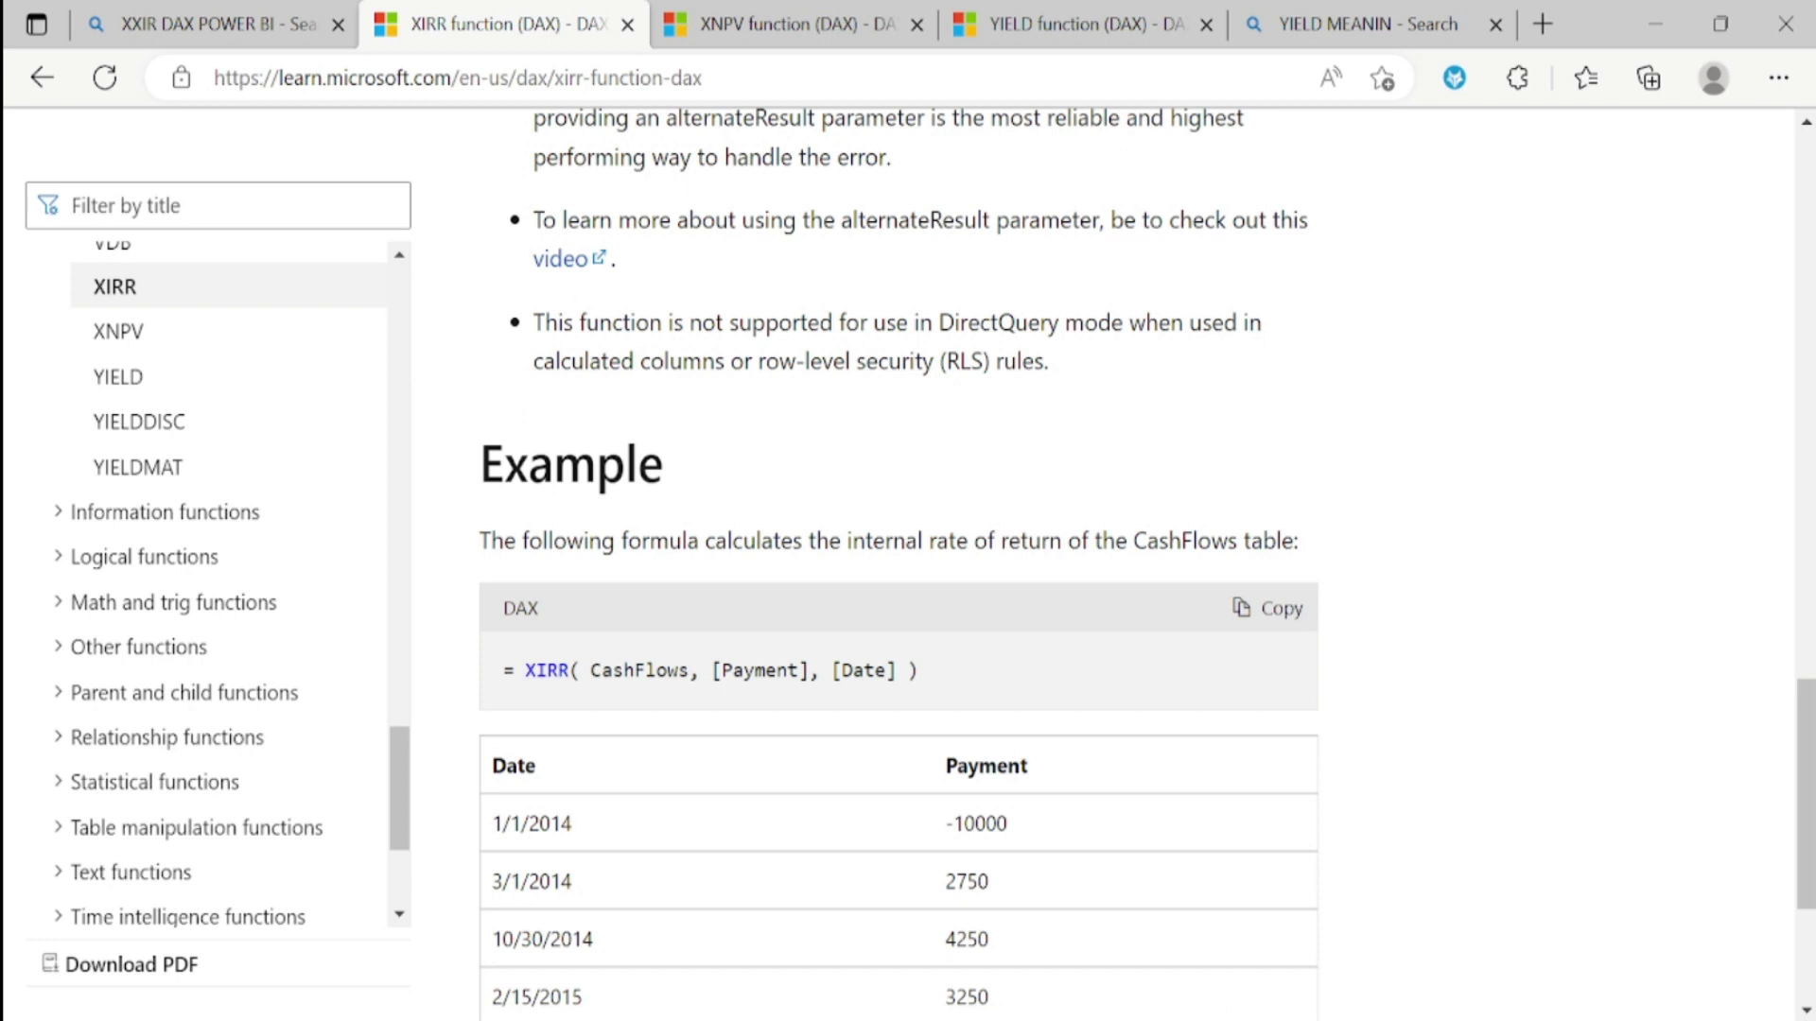
pyautogui.hotkey('alt', 'Tab')
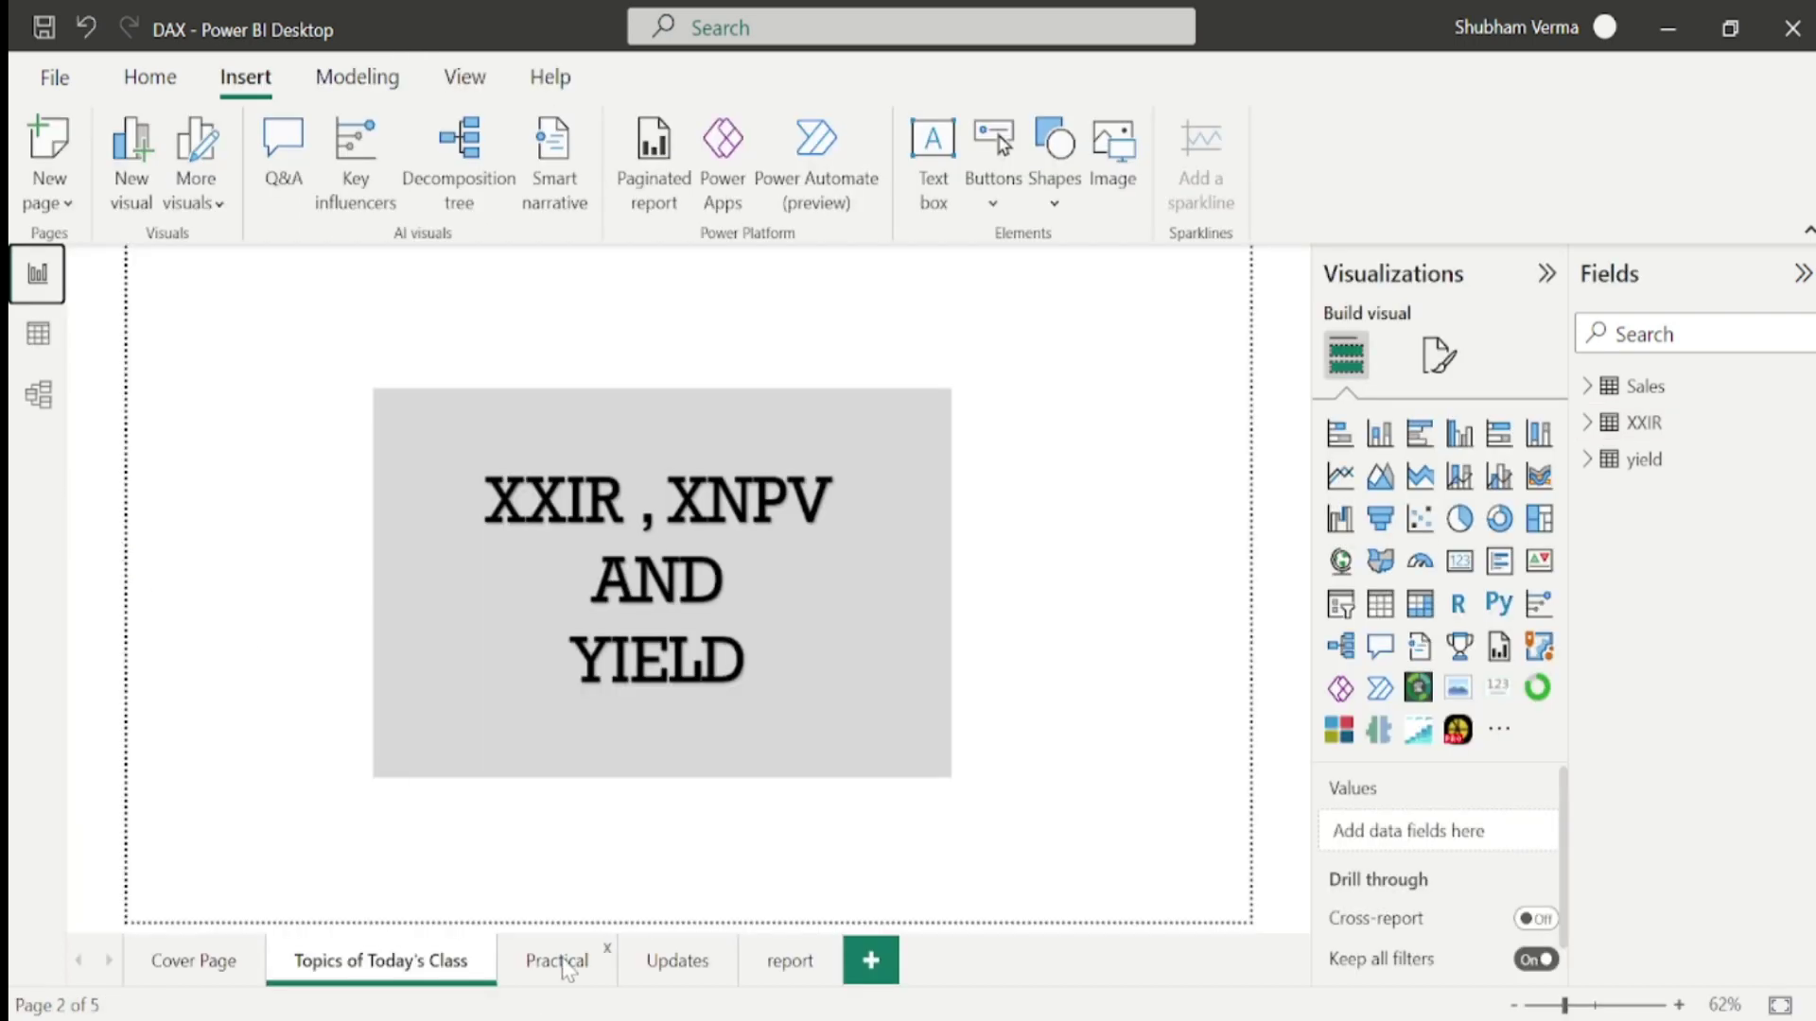
# - On the Practical page, start a new measure in the XXIR table and clear its default name
pyautogui.click(565, 962)
pyautogui.click(1804, 428)
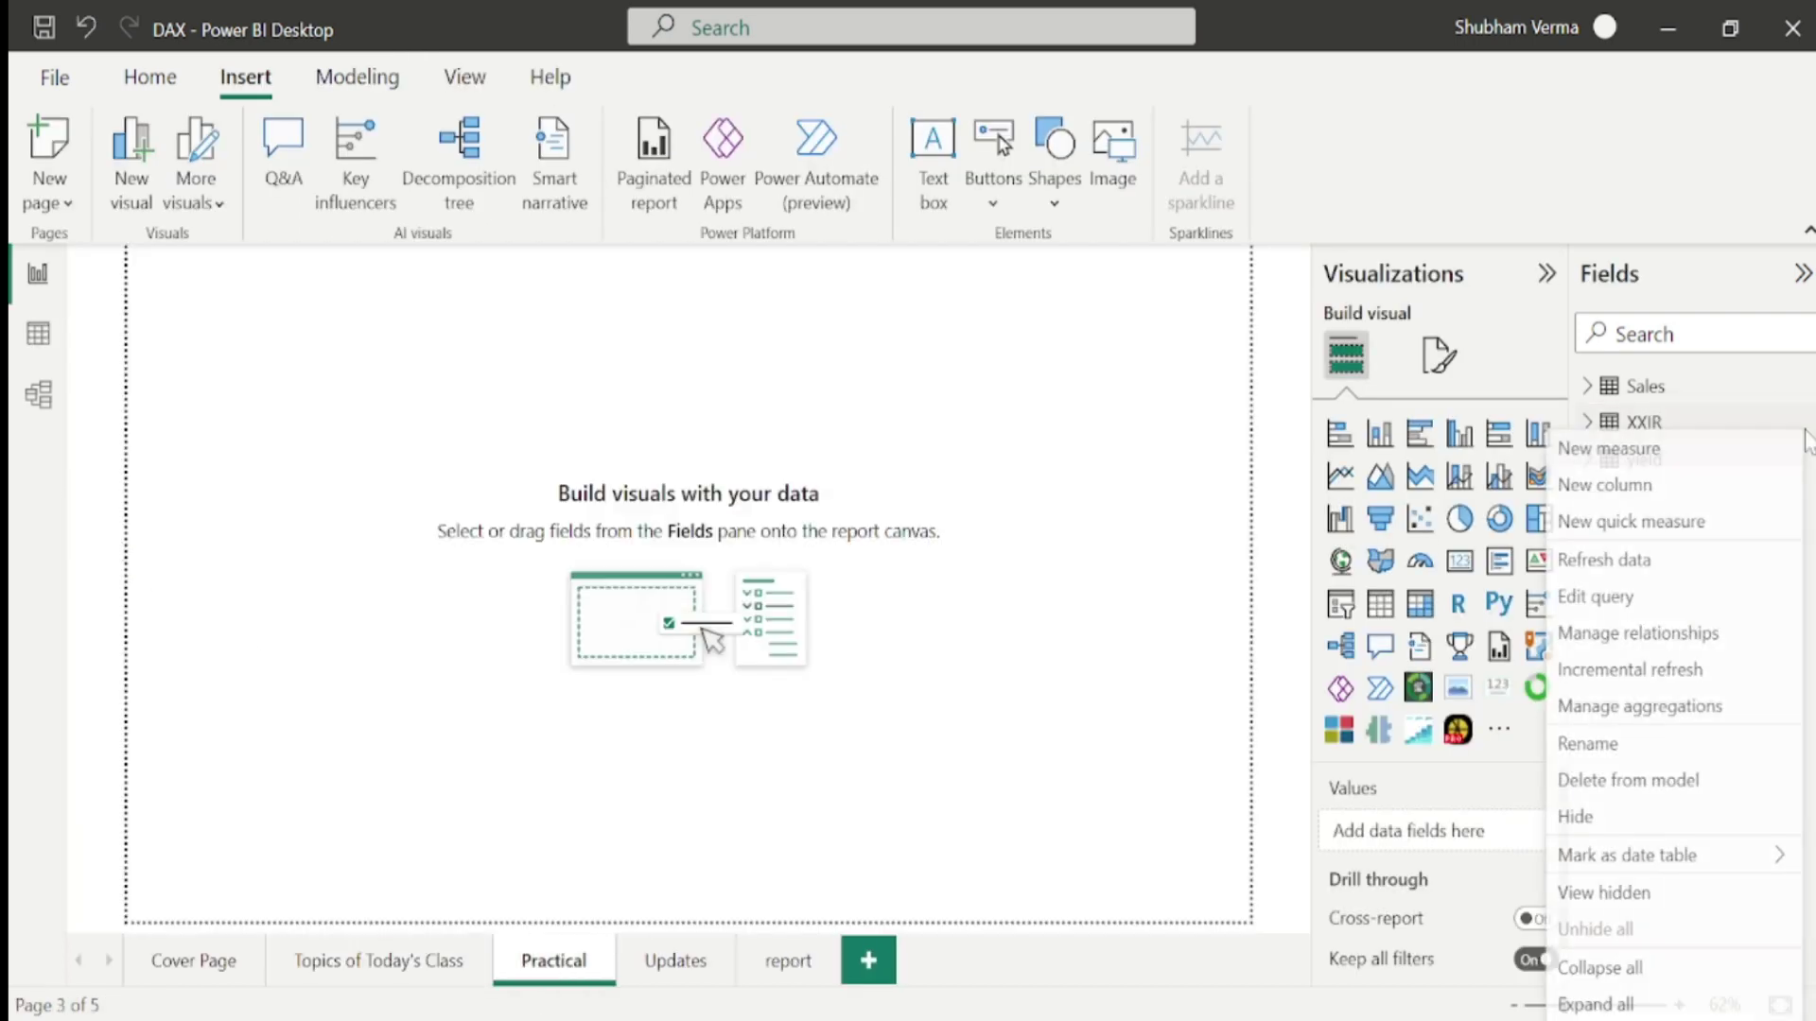
pyautogui.click(1665, 454)
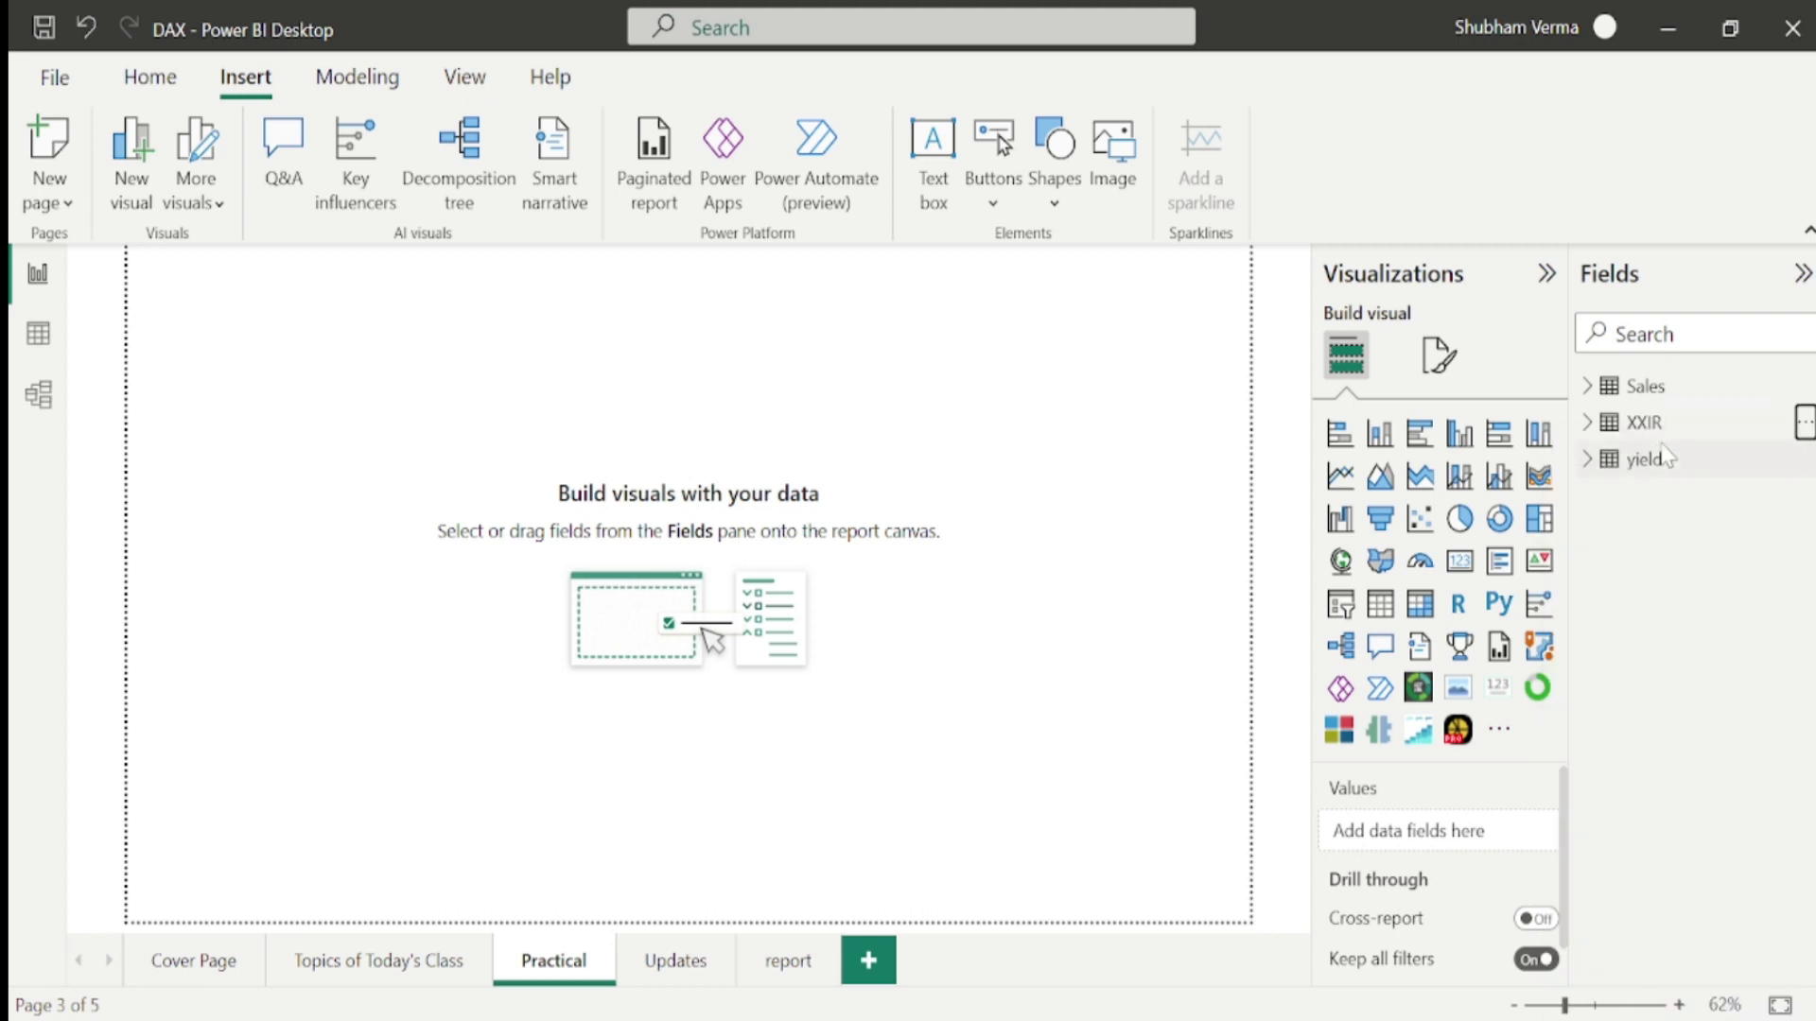
pyautogui.click(293, 269)
pyautogui.press('BackSpace')
pyautogui.press('BackSpace')
pyautogui.press('BackSpace')
pyautogui.press('BackSpace')
pyautogui.press('BackSpace')
pyautogui.press('BackSpace')
pyautogui.press('BackSpace')
pyautogui.press('BackSpace')
pyautogui.press('BackSpace')
# - Enter and commit XIRR DAX = XIRR(XXIR,XXIR[CASHFLOW],XXIR[DATES])
pyautogui.write('XIRR DAX = ')
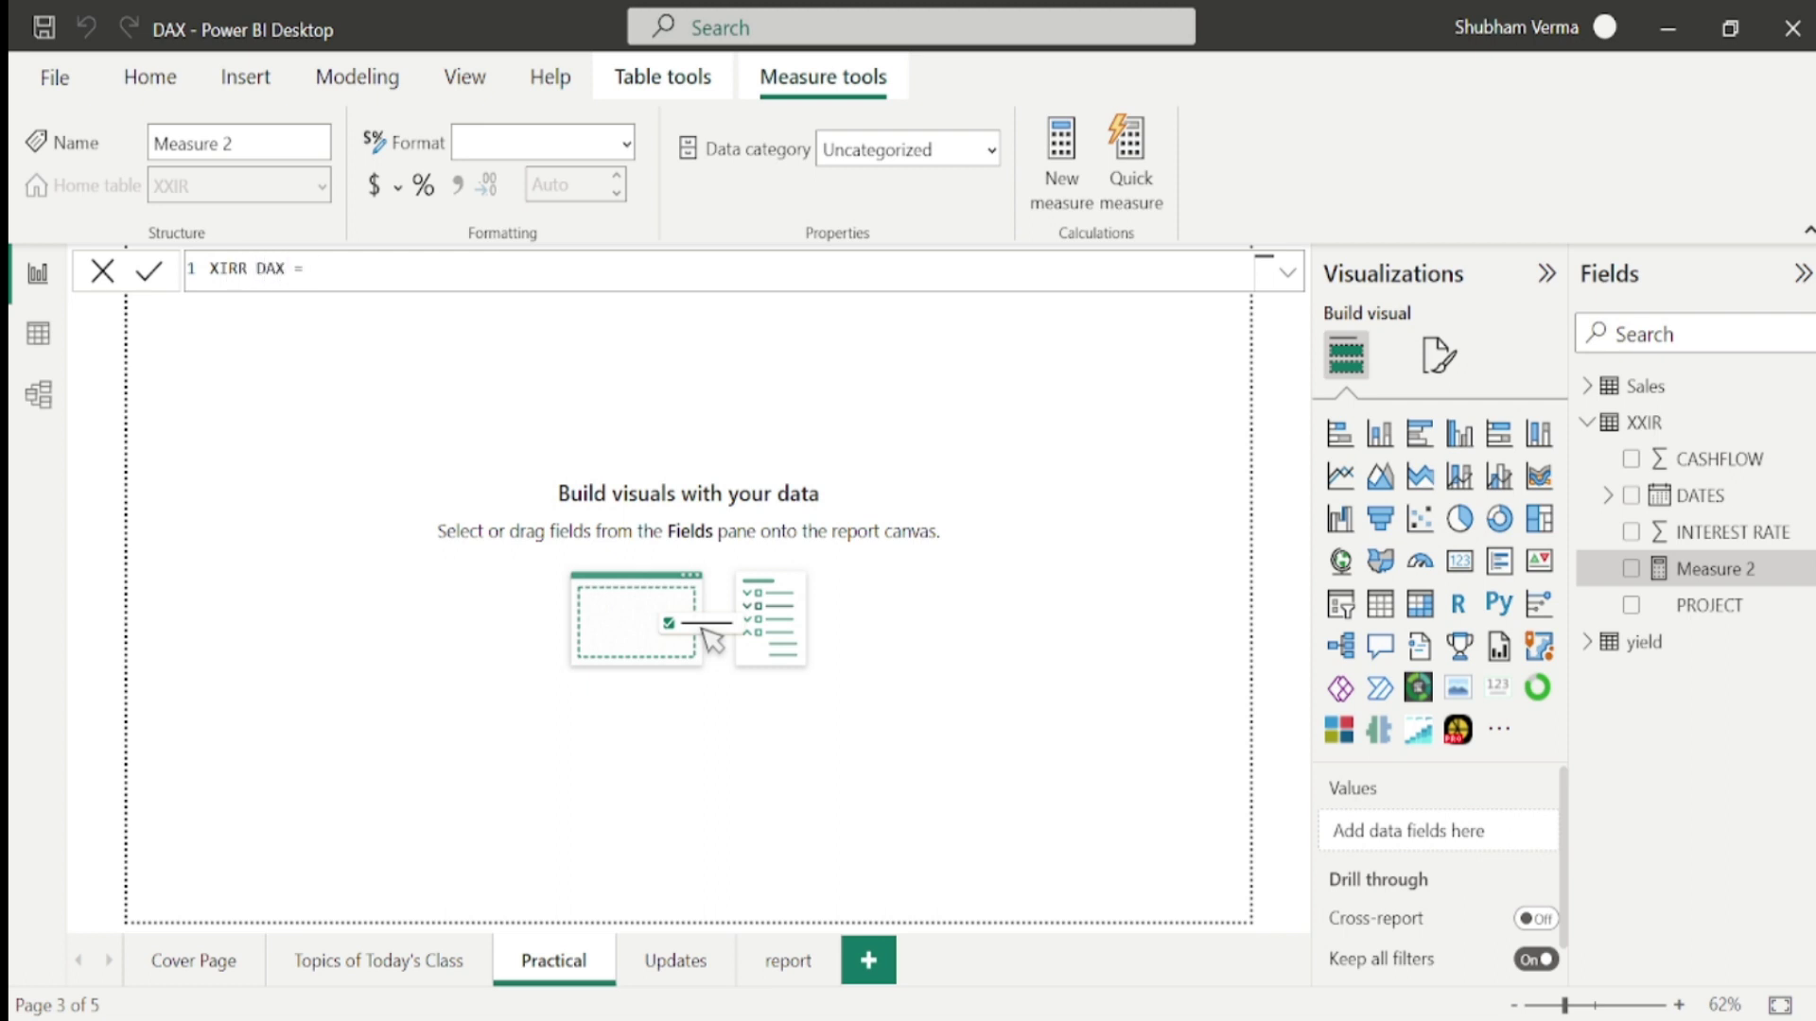
pyautogui.write('XIRR')
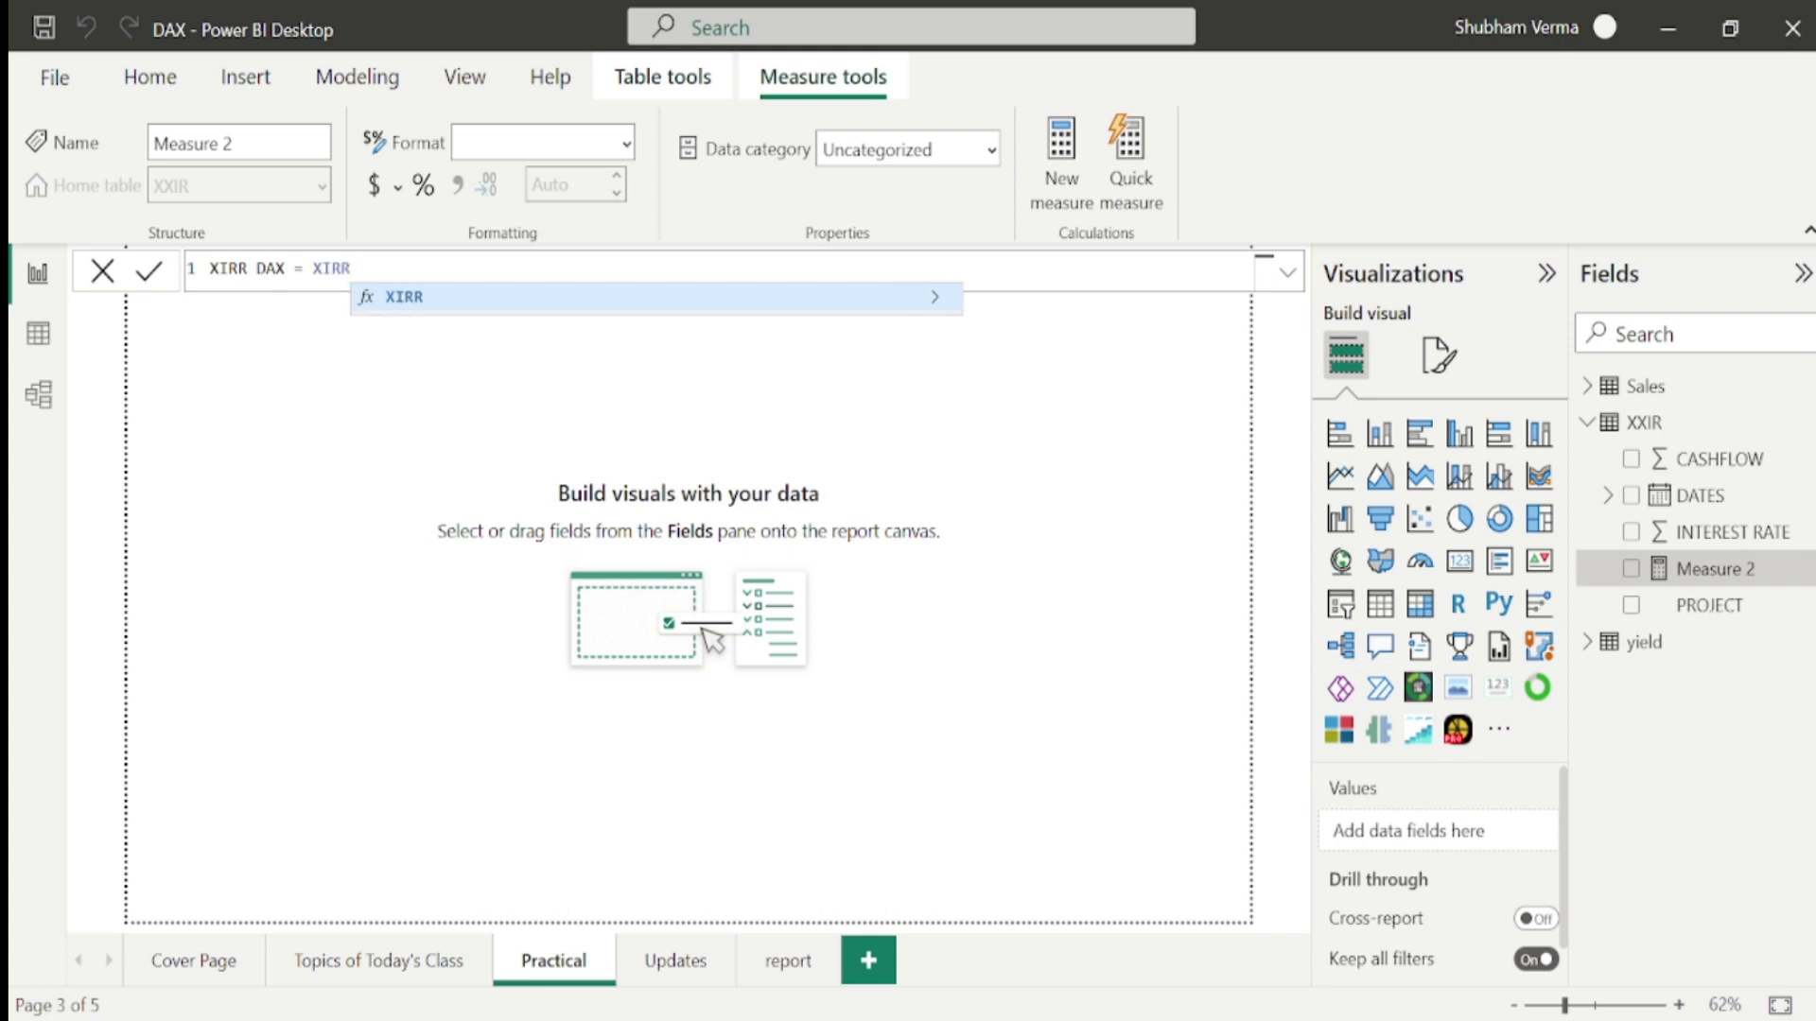
pyautogui.write('(')
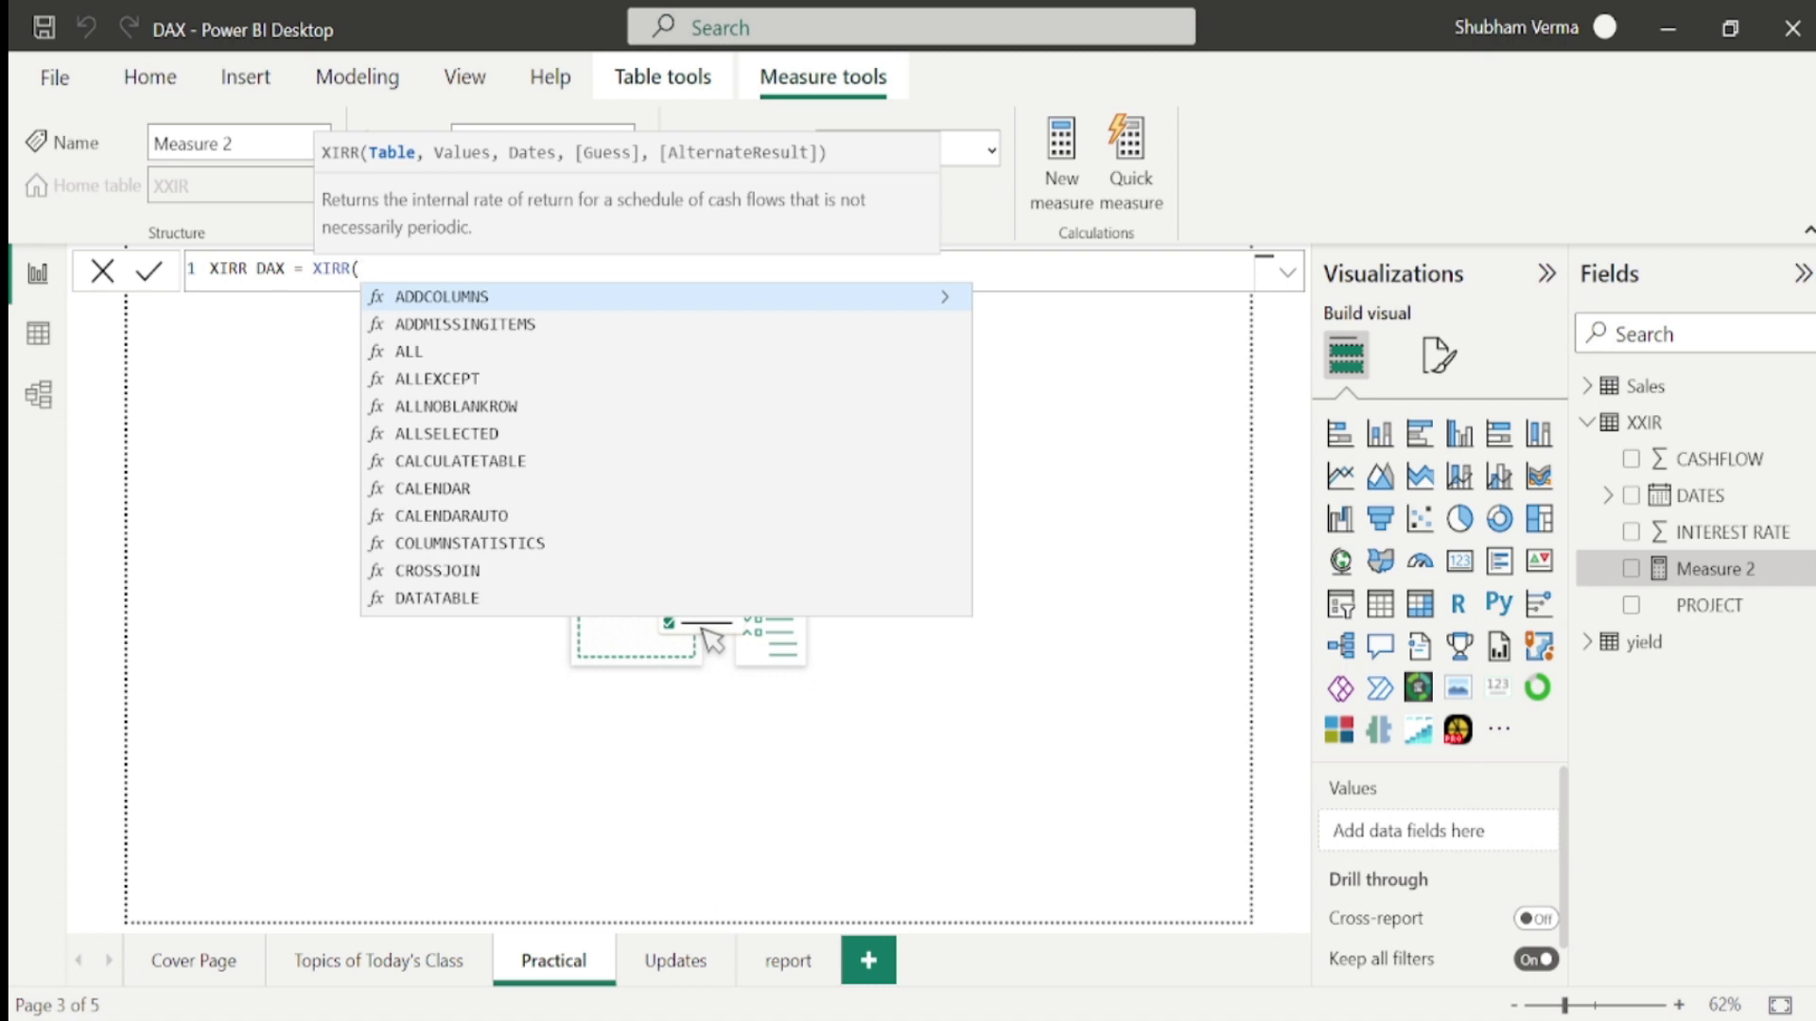
pyautogui.write('XX')
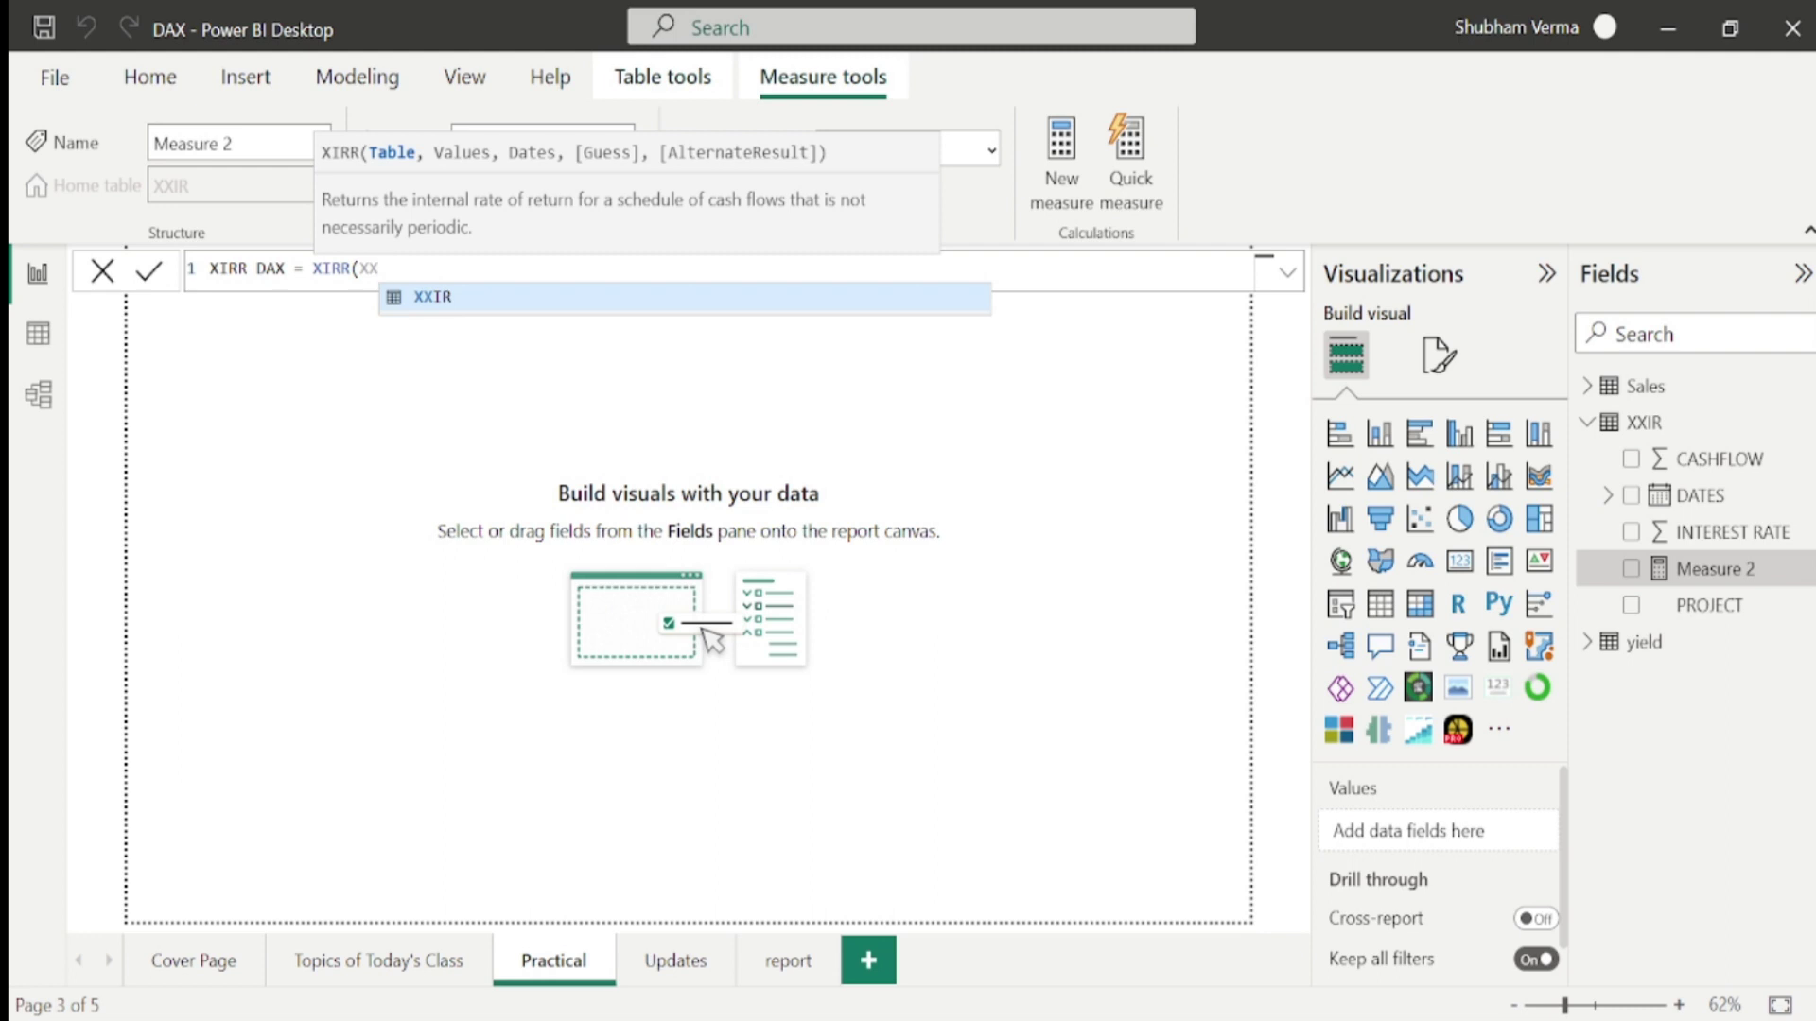
pyautogui.write('IR,')
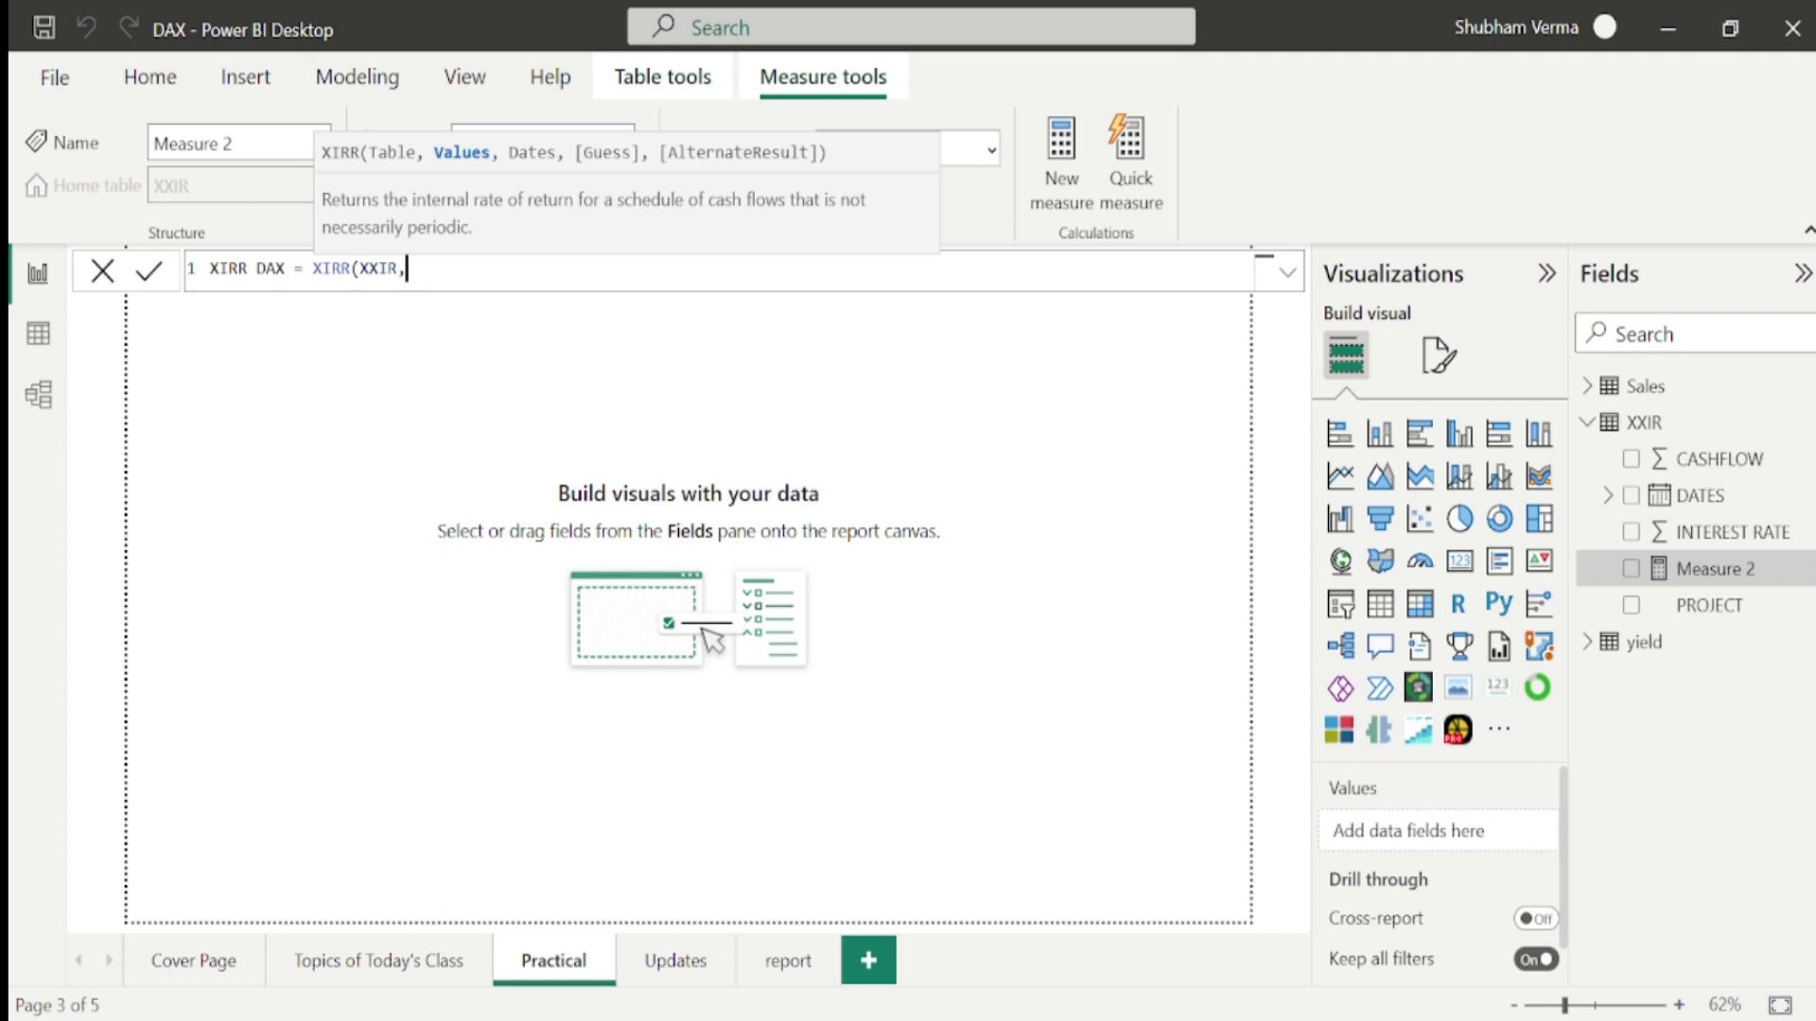
pyautogui.write('CAS')
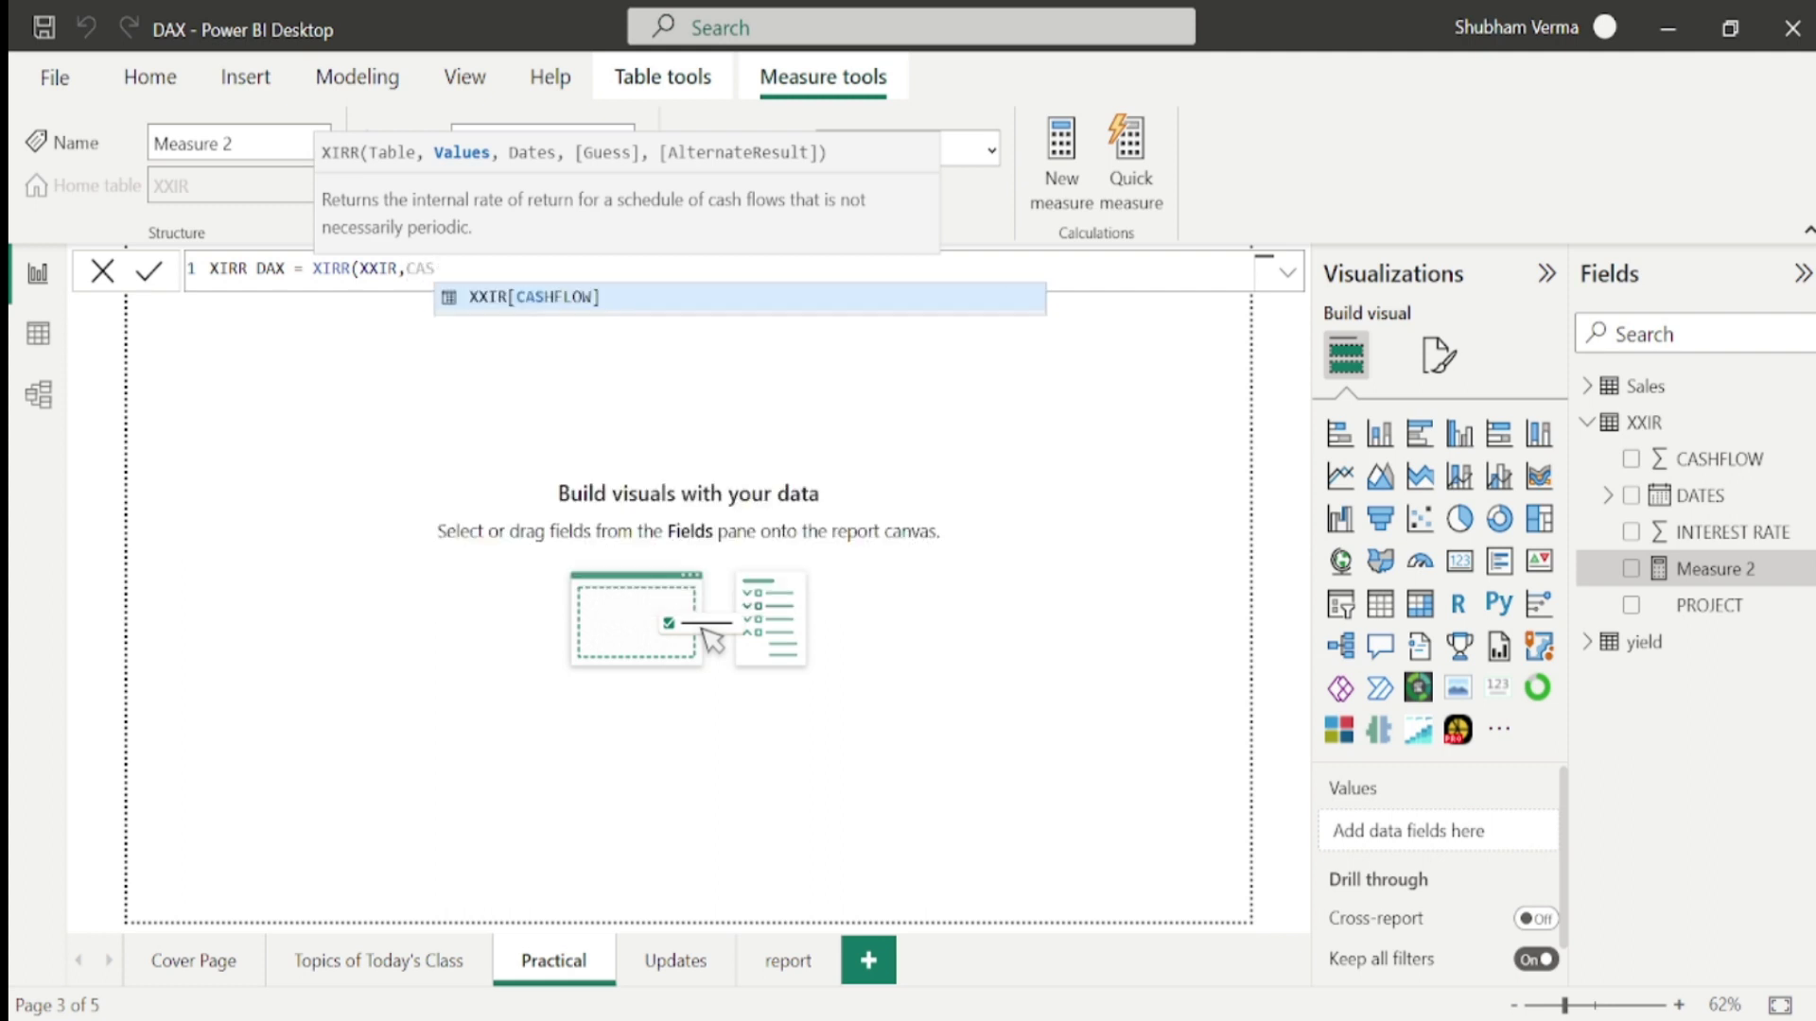
pyautogui.press('Tab')
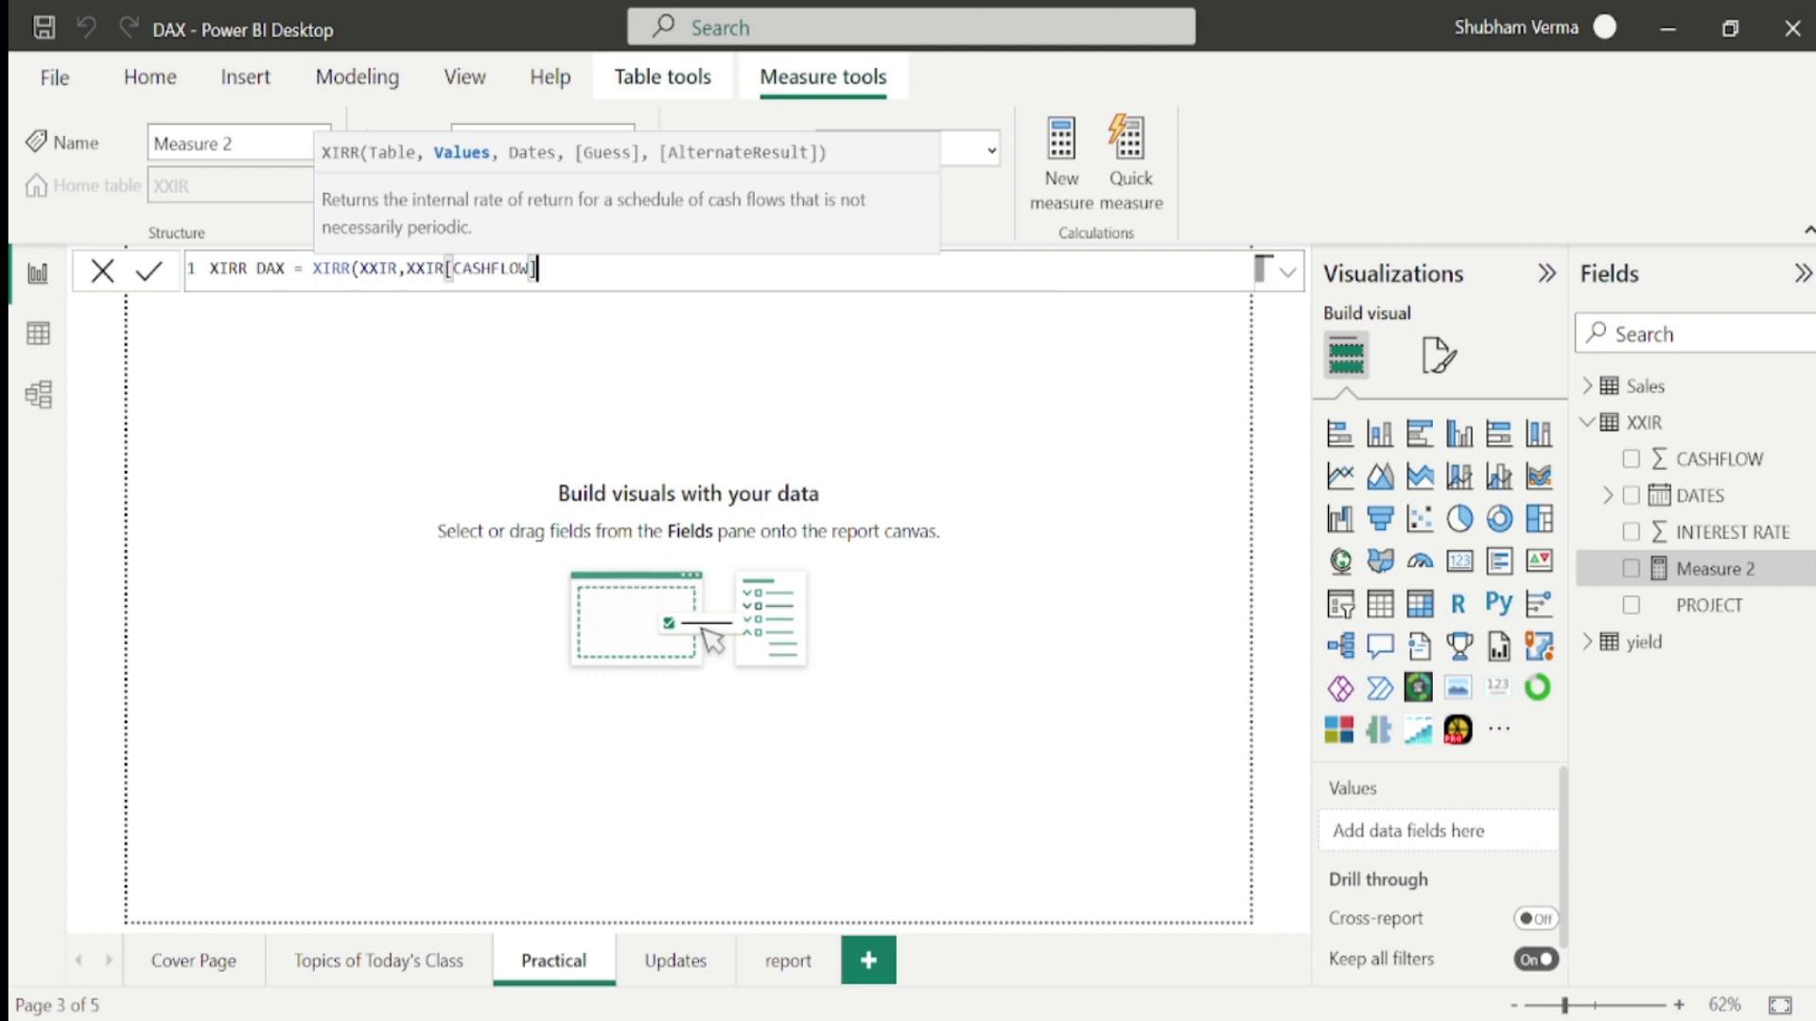
pyautogui.write(',')
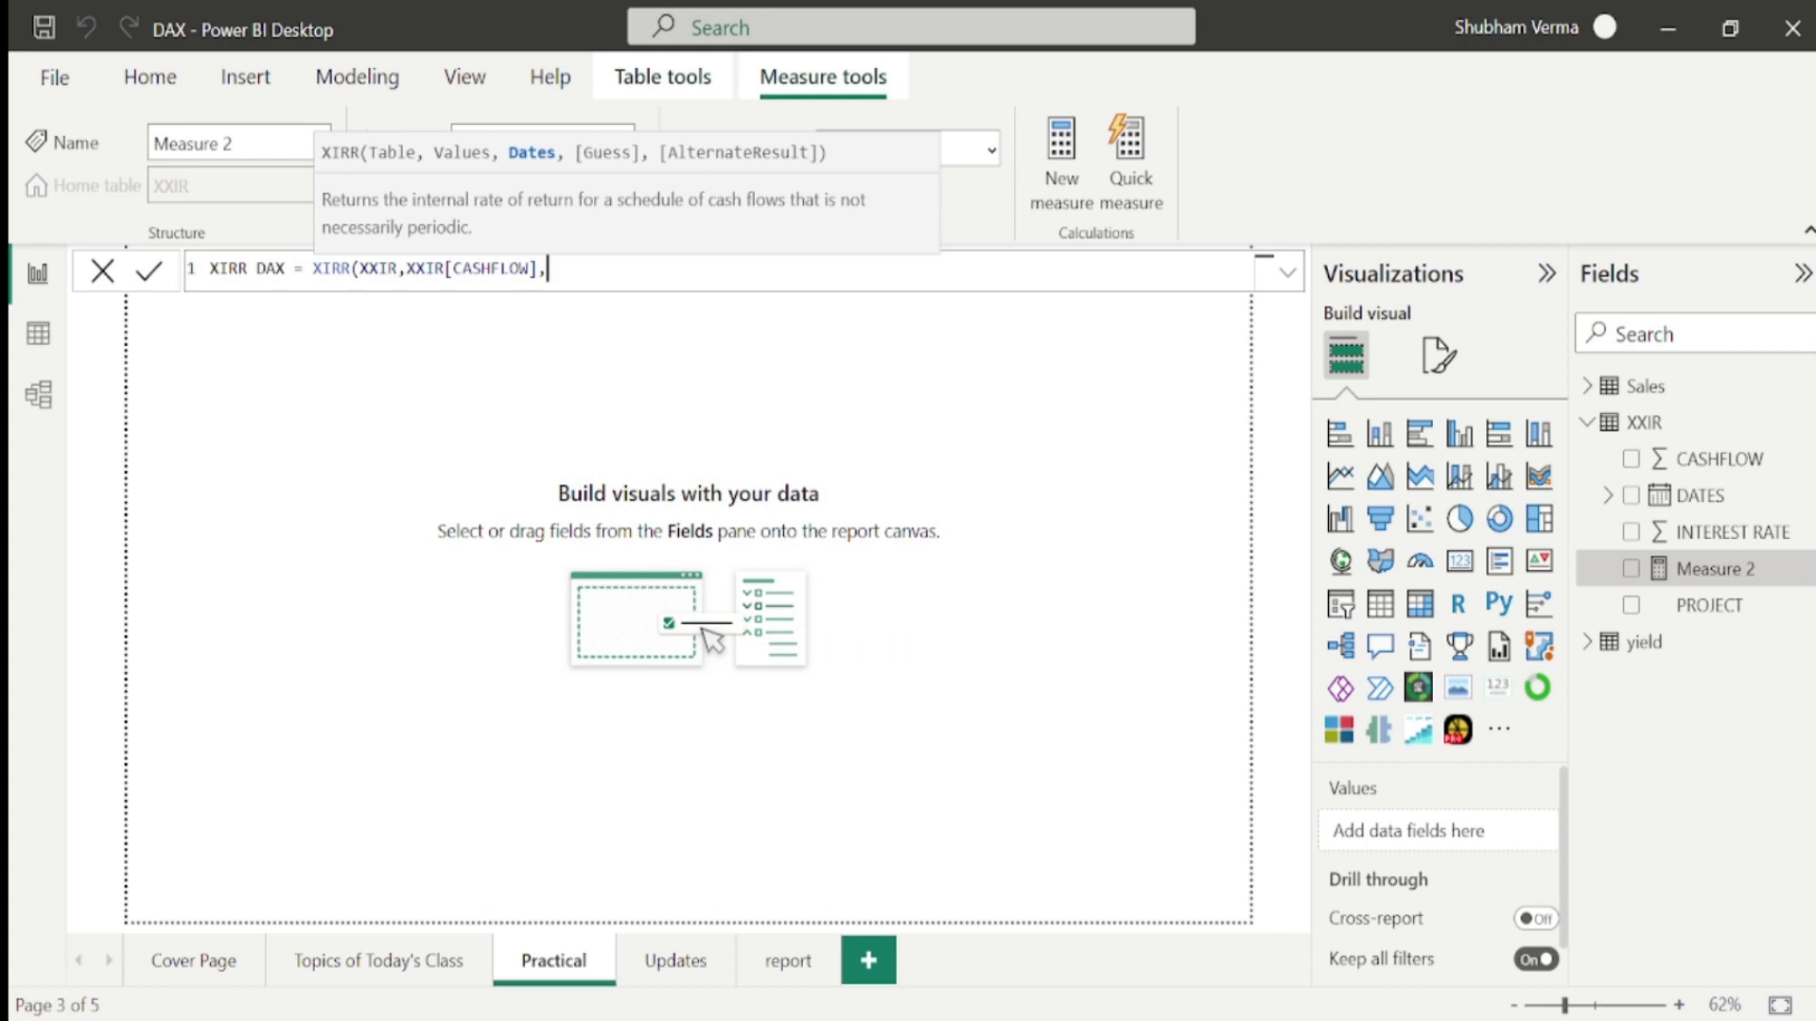
pyautogui.write('DATE')
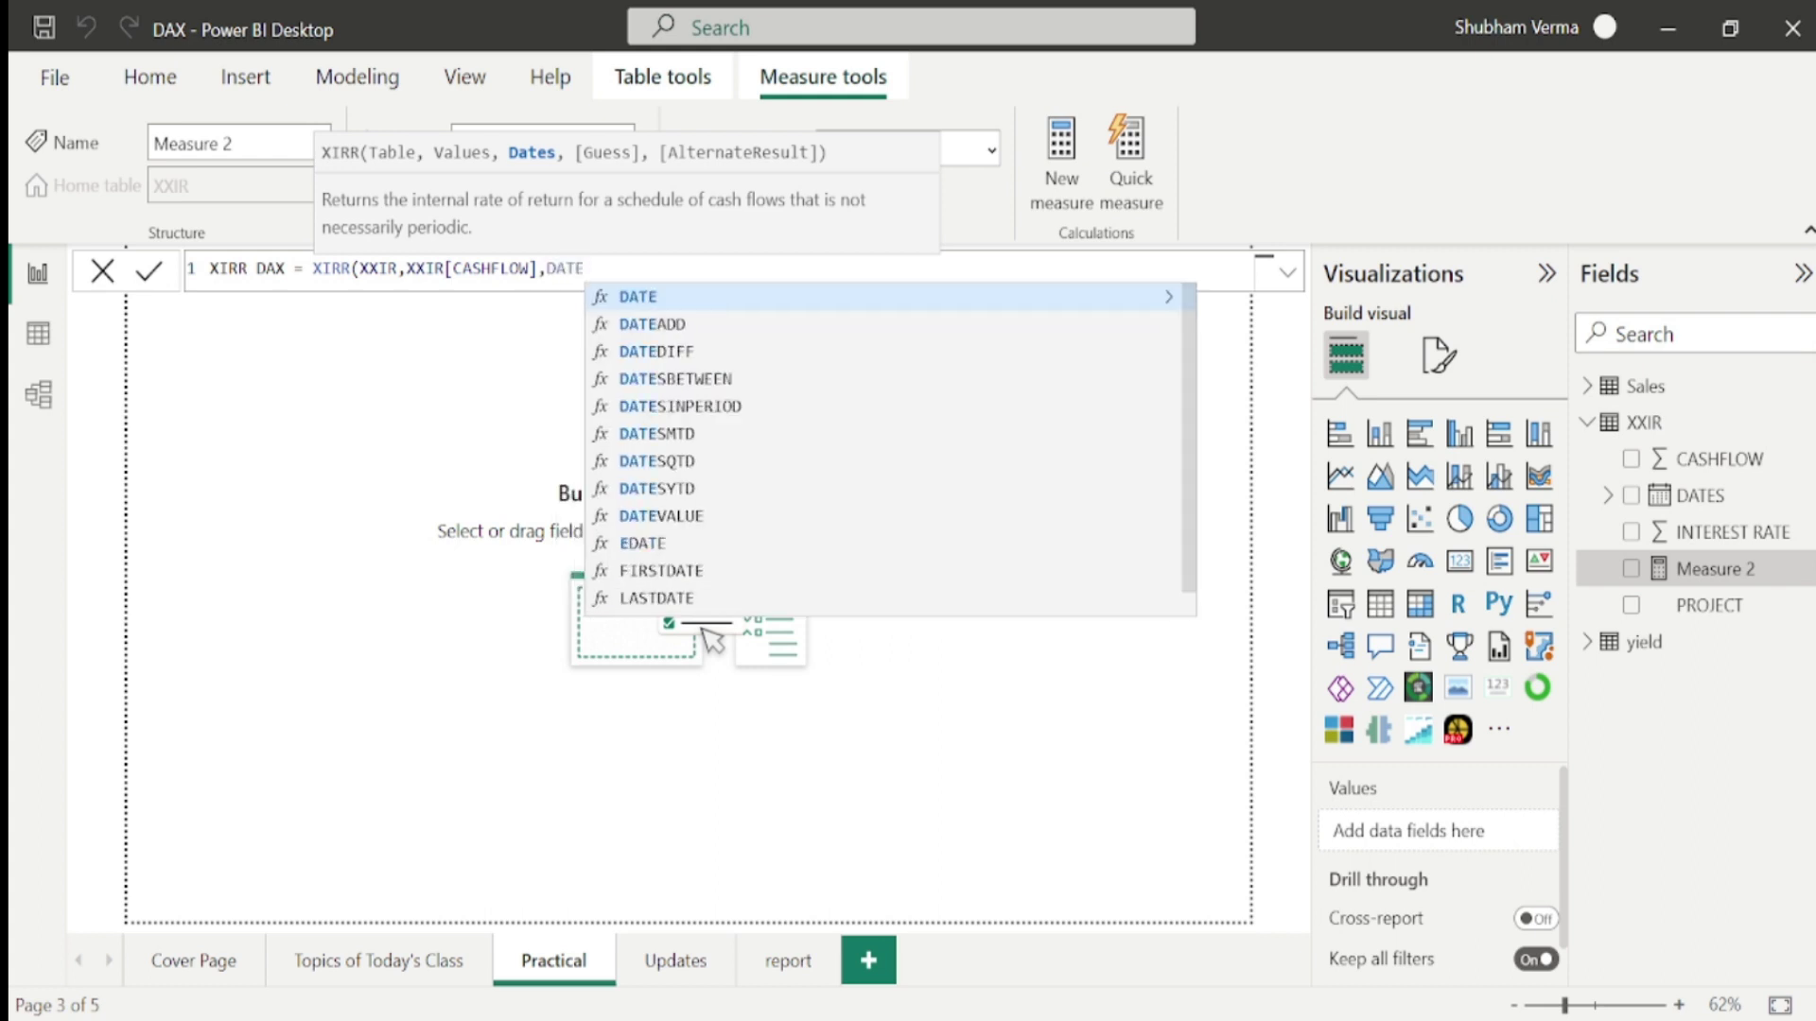
pyautogui.press('Up')
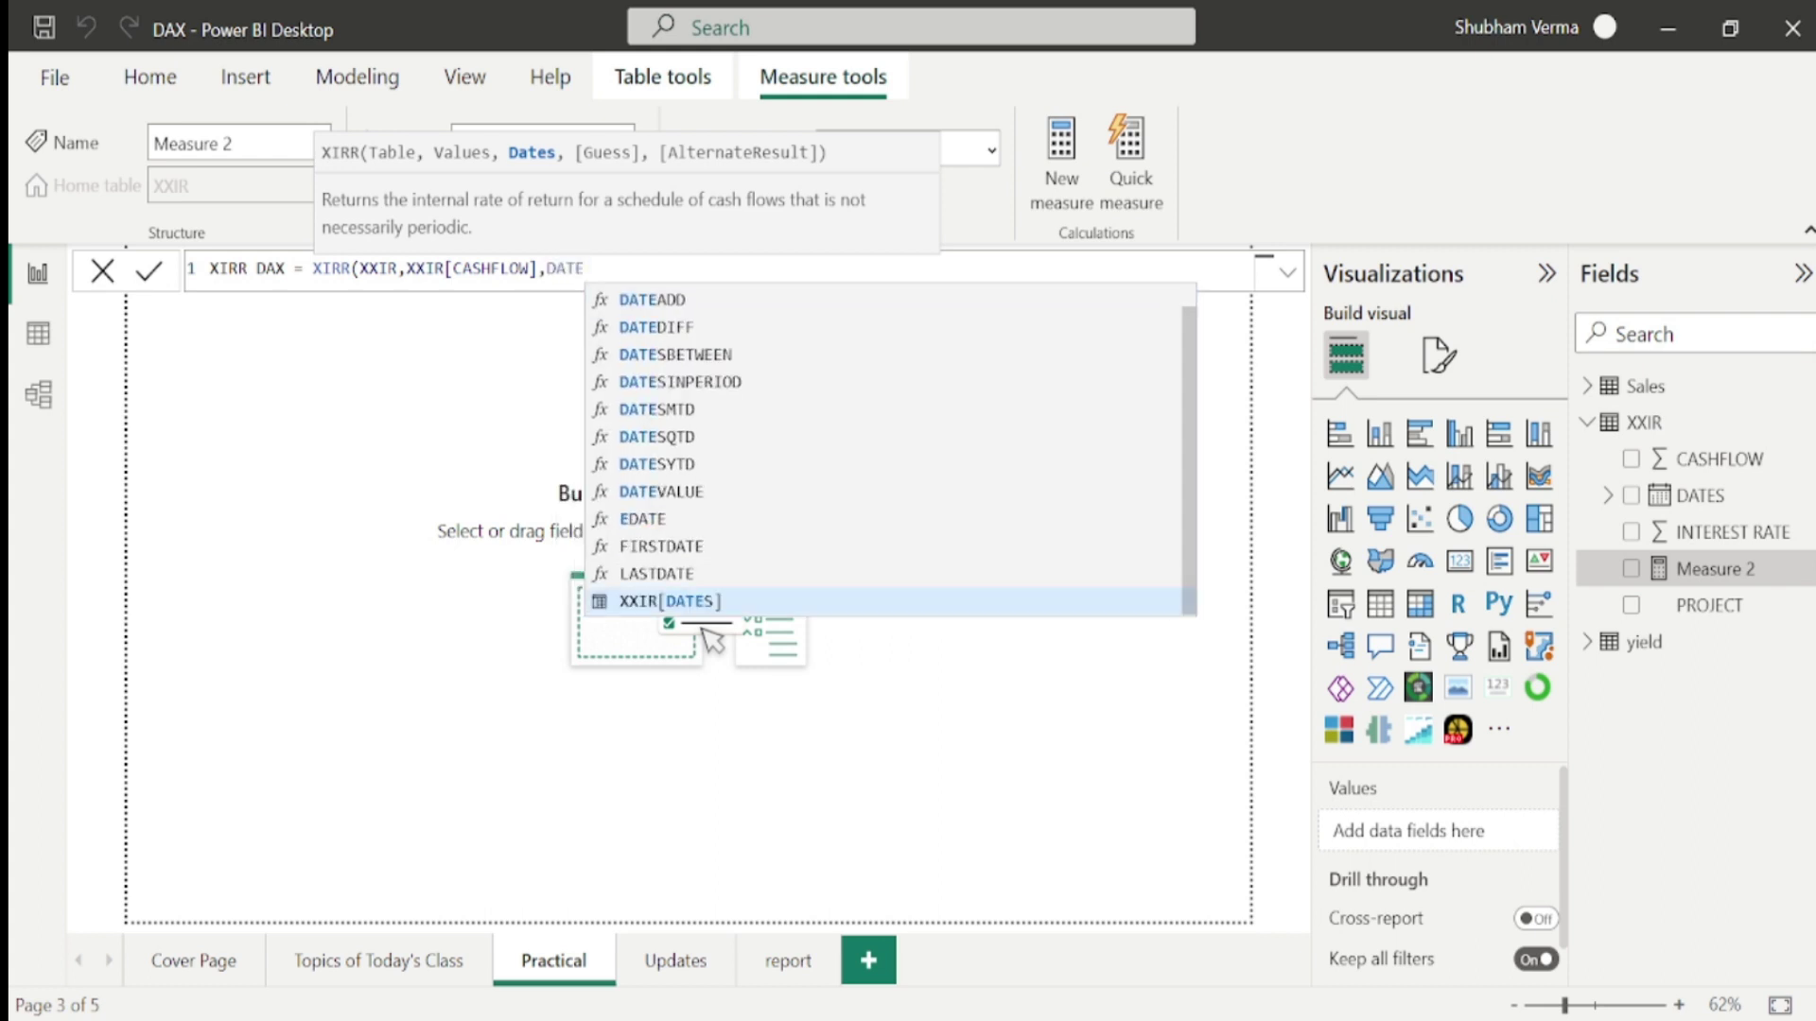
pyautogui.press('Tab')
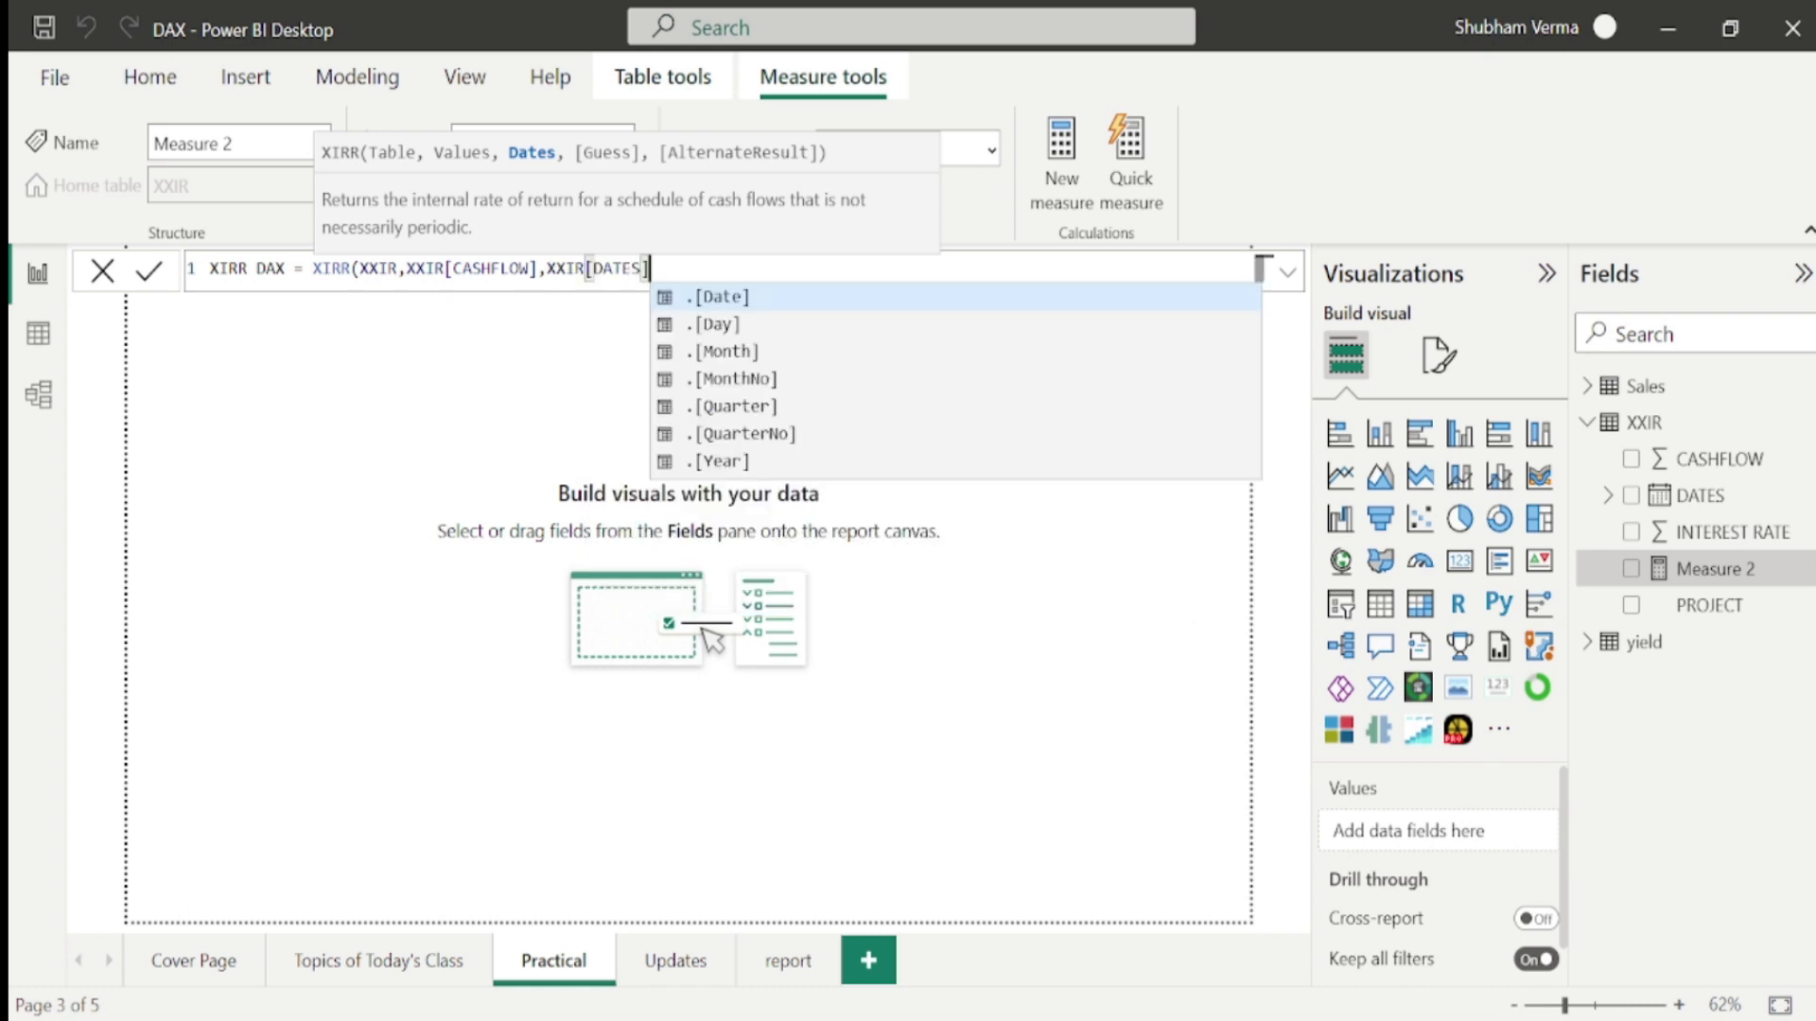
pyautogui.press('Escape')
pyautogui.write(',')
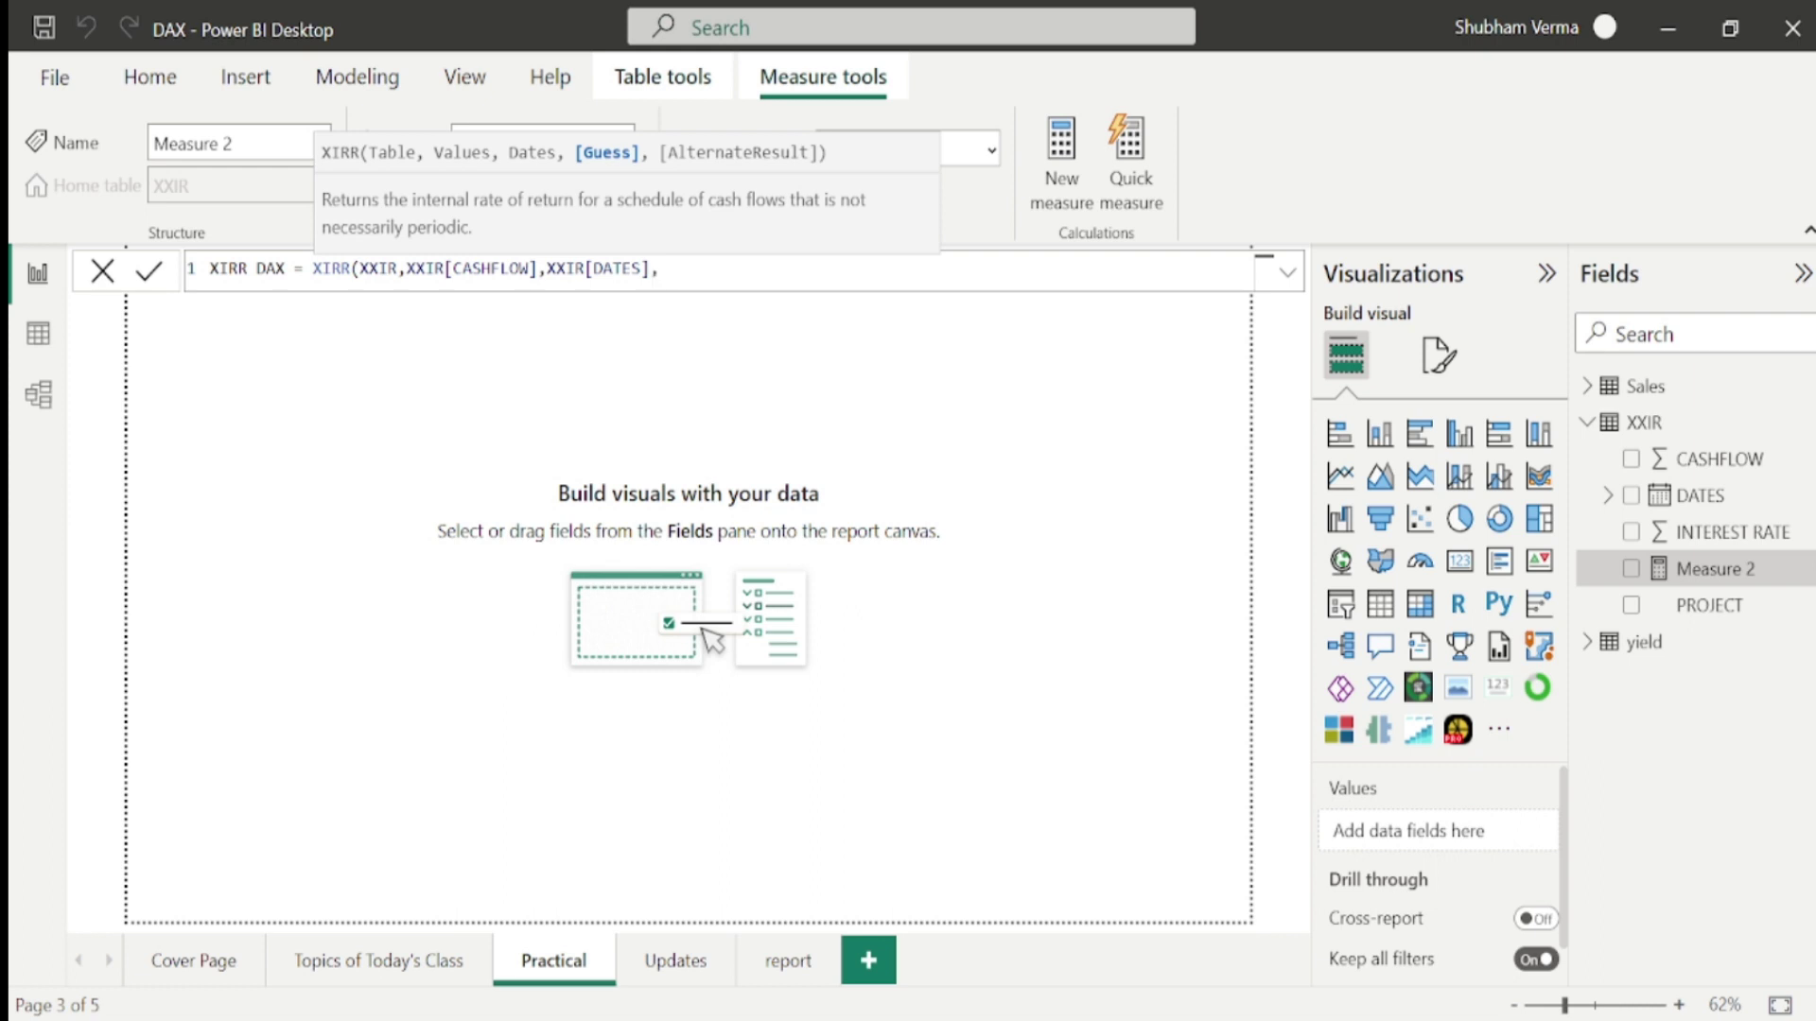
pyautogui.press('BackSpace')
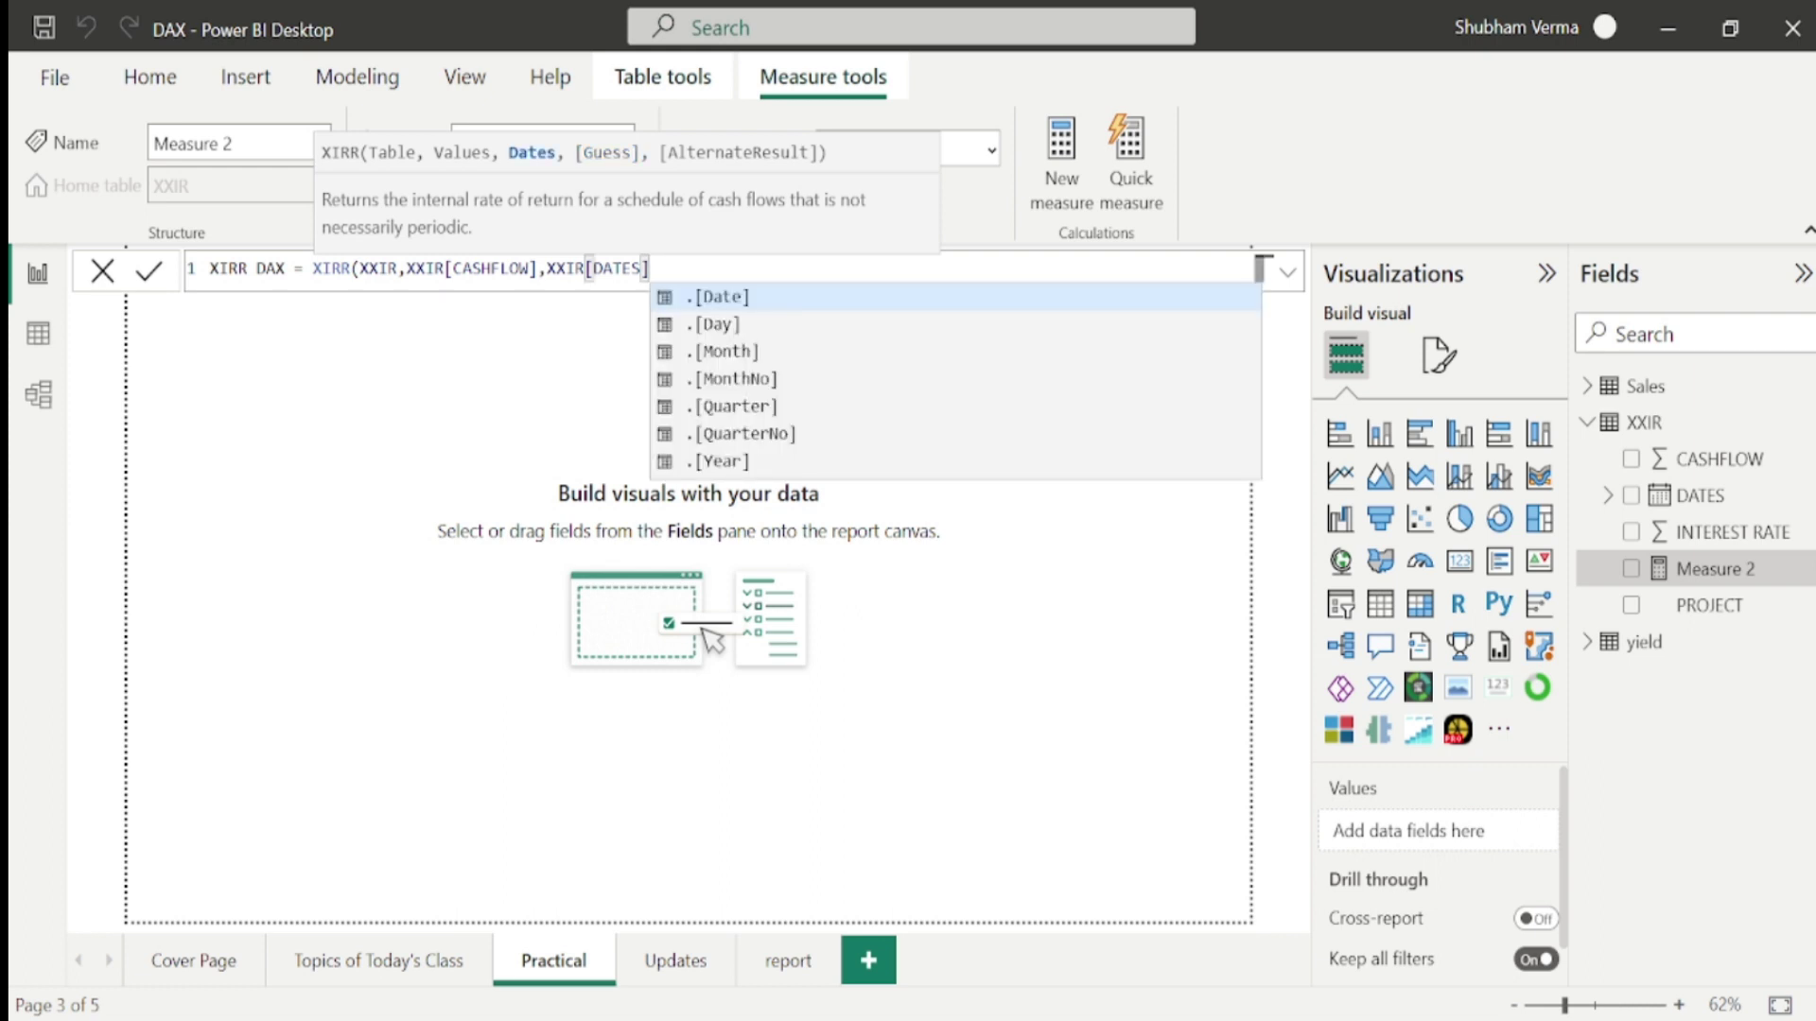
pyautogui.write(')')
pyautogui.press('Return')
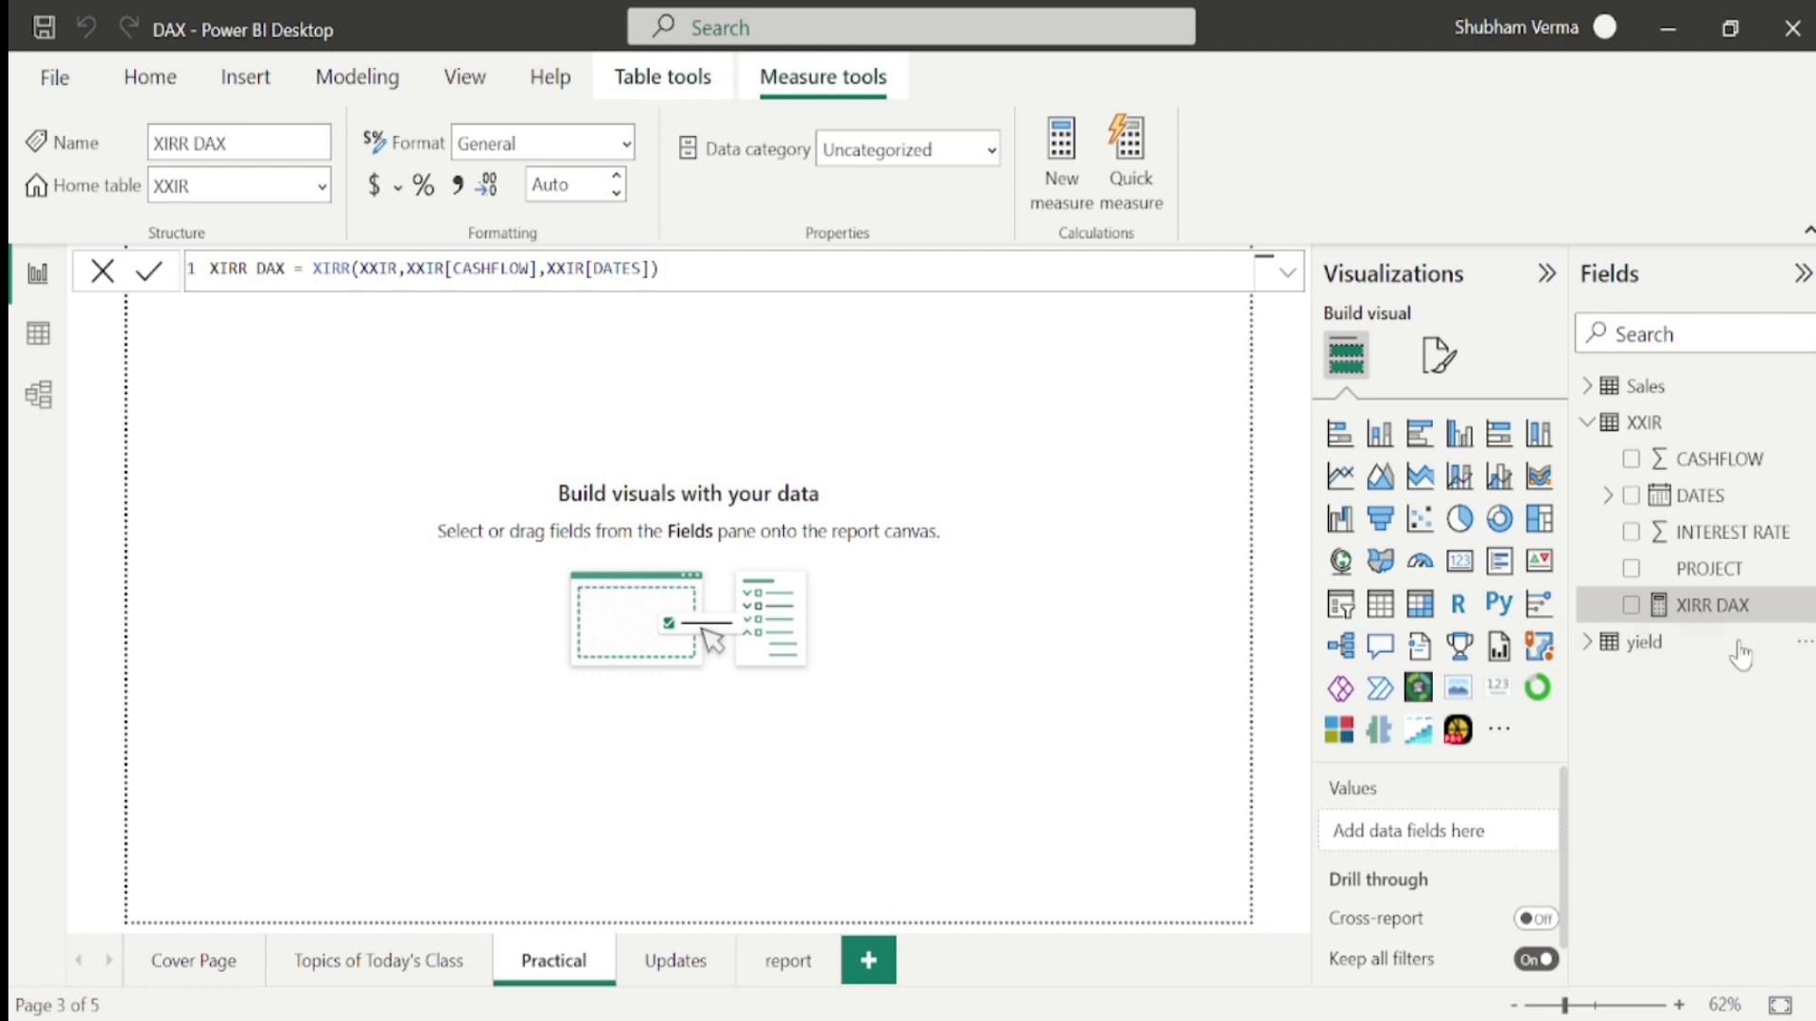
# - Add the XIRR DAX measure as a card, then go to the Topics of Today's Class page
pyautogui.moveTo(1738, 629); pyautogui.dragTo(1135, 438)
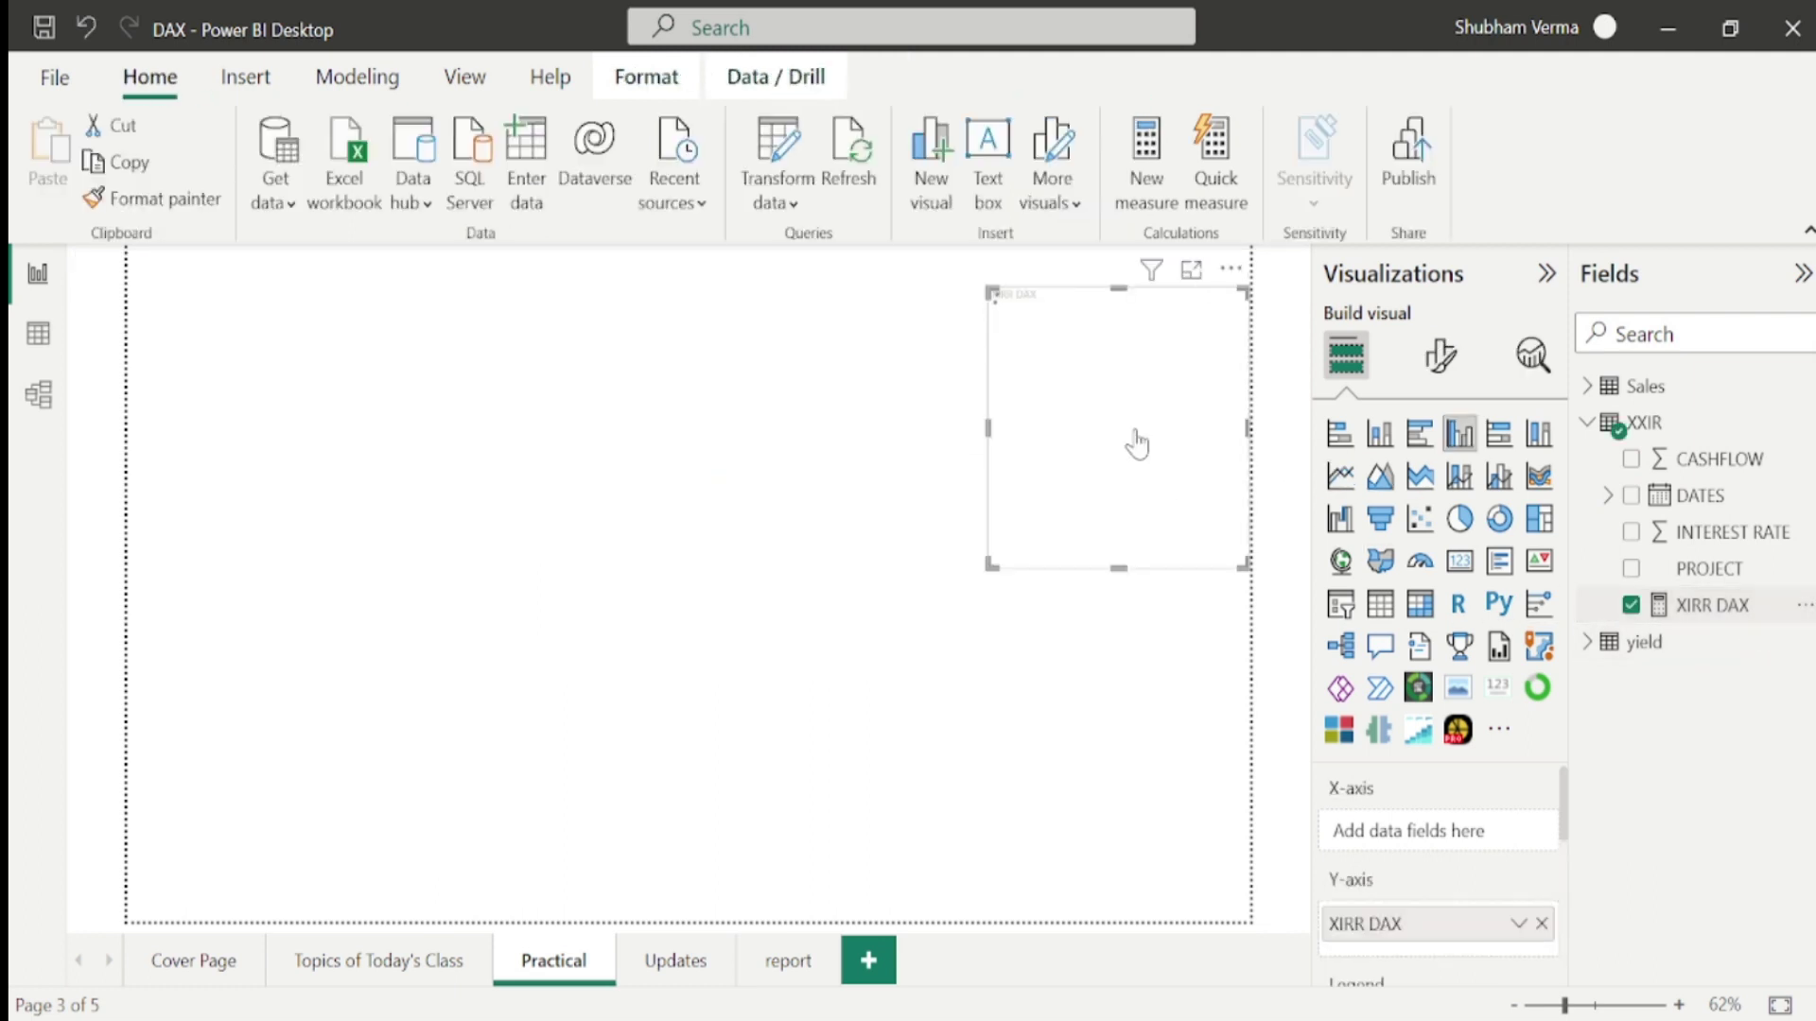
pyautogui.click(1459, 561)
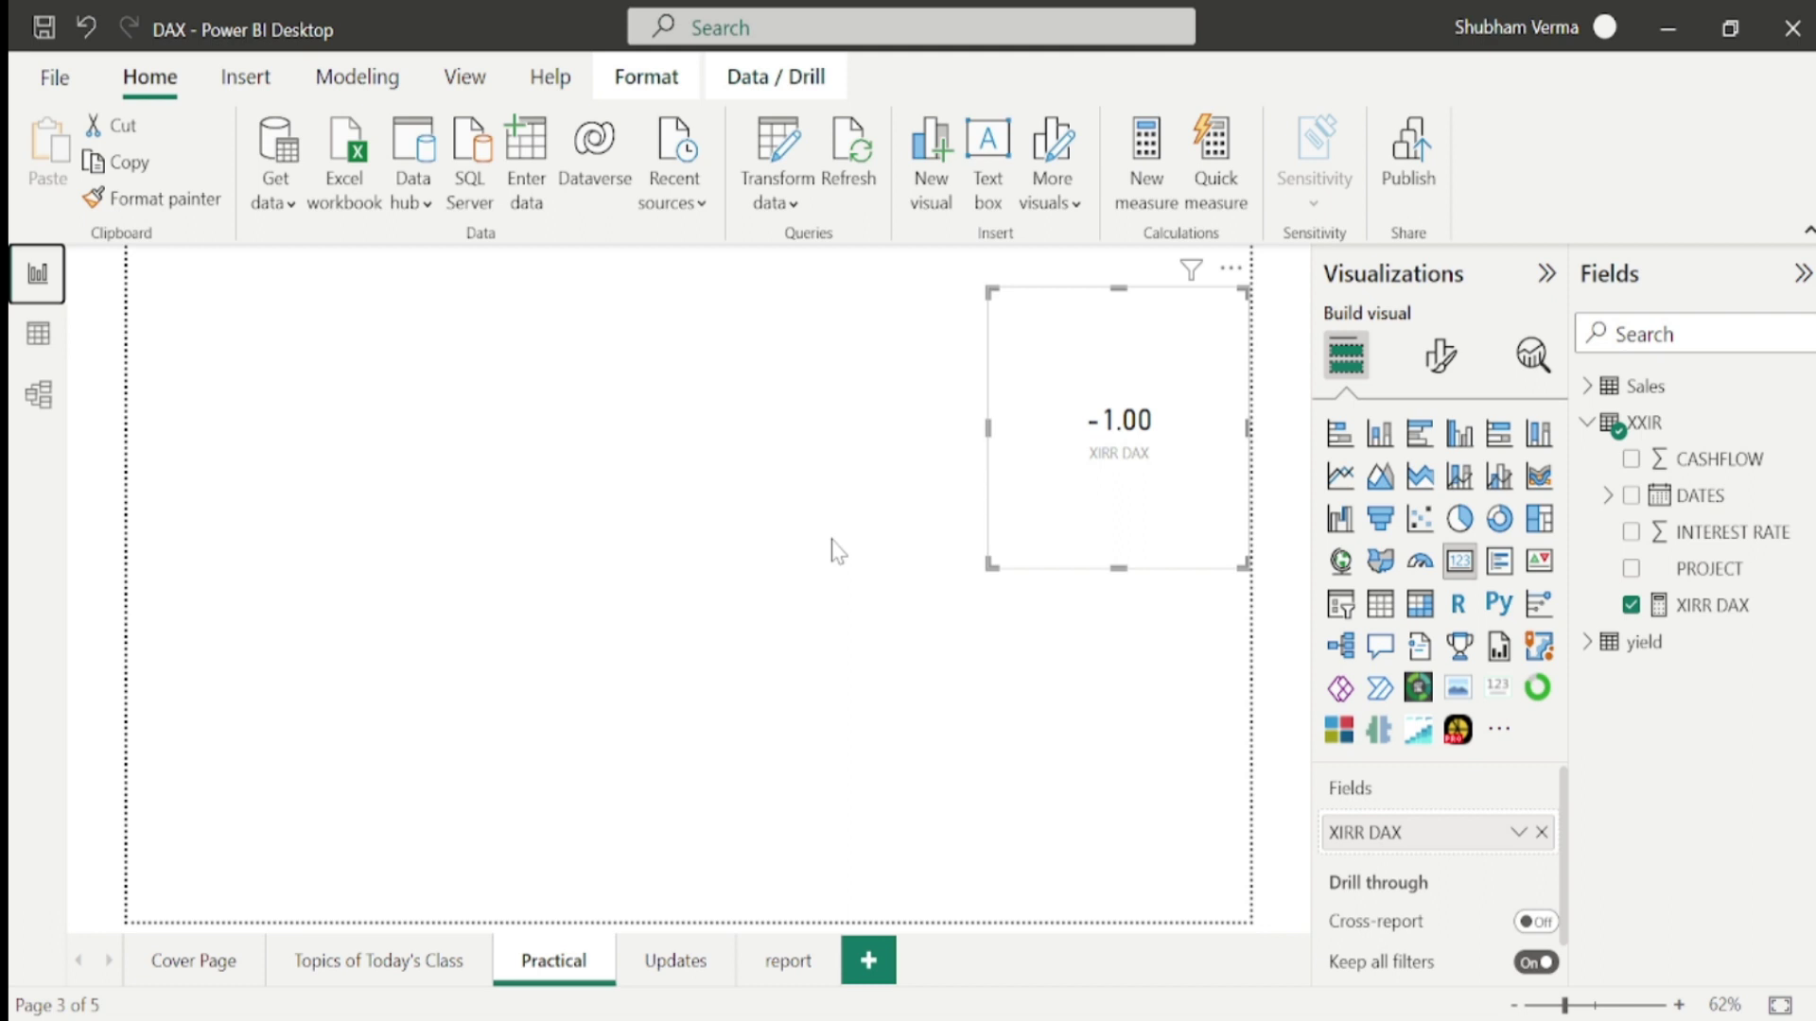
pyautogui.click(378, 979)
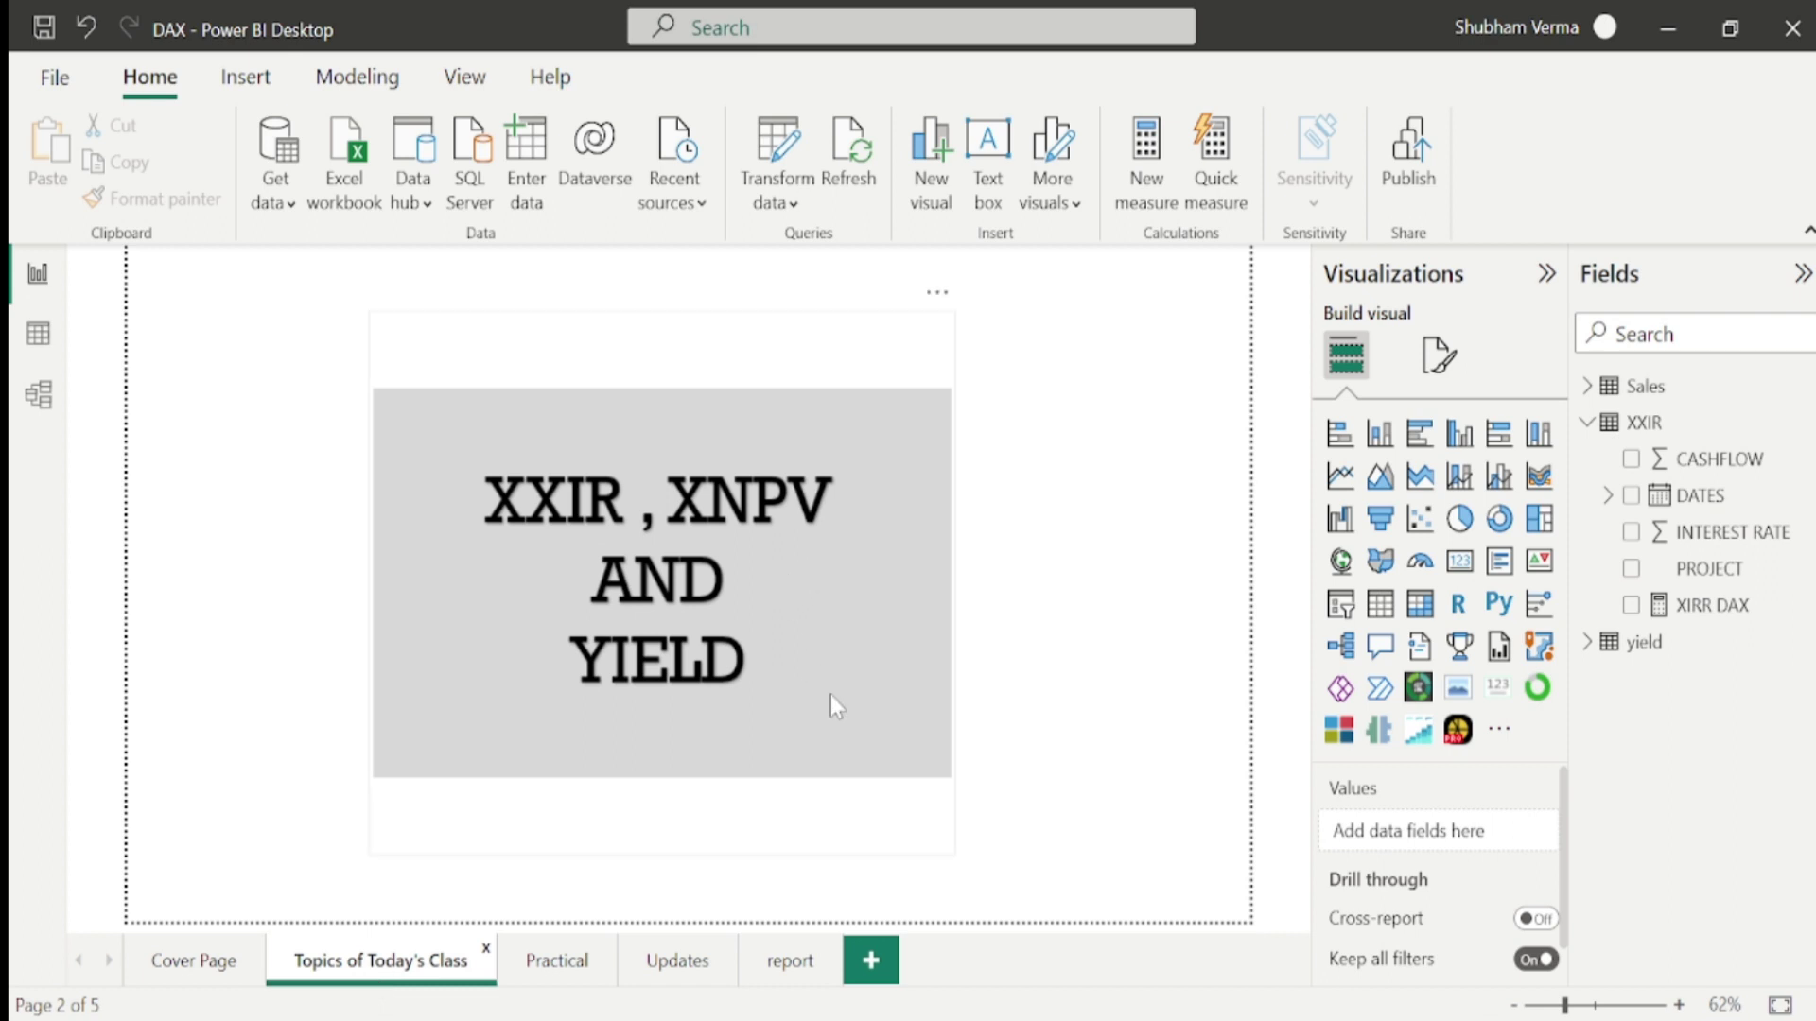
# - Show the XXIR table's rows in Data view, then bring up the XNPV function (DAX) tab
pyautogui.click(38, 274)
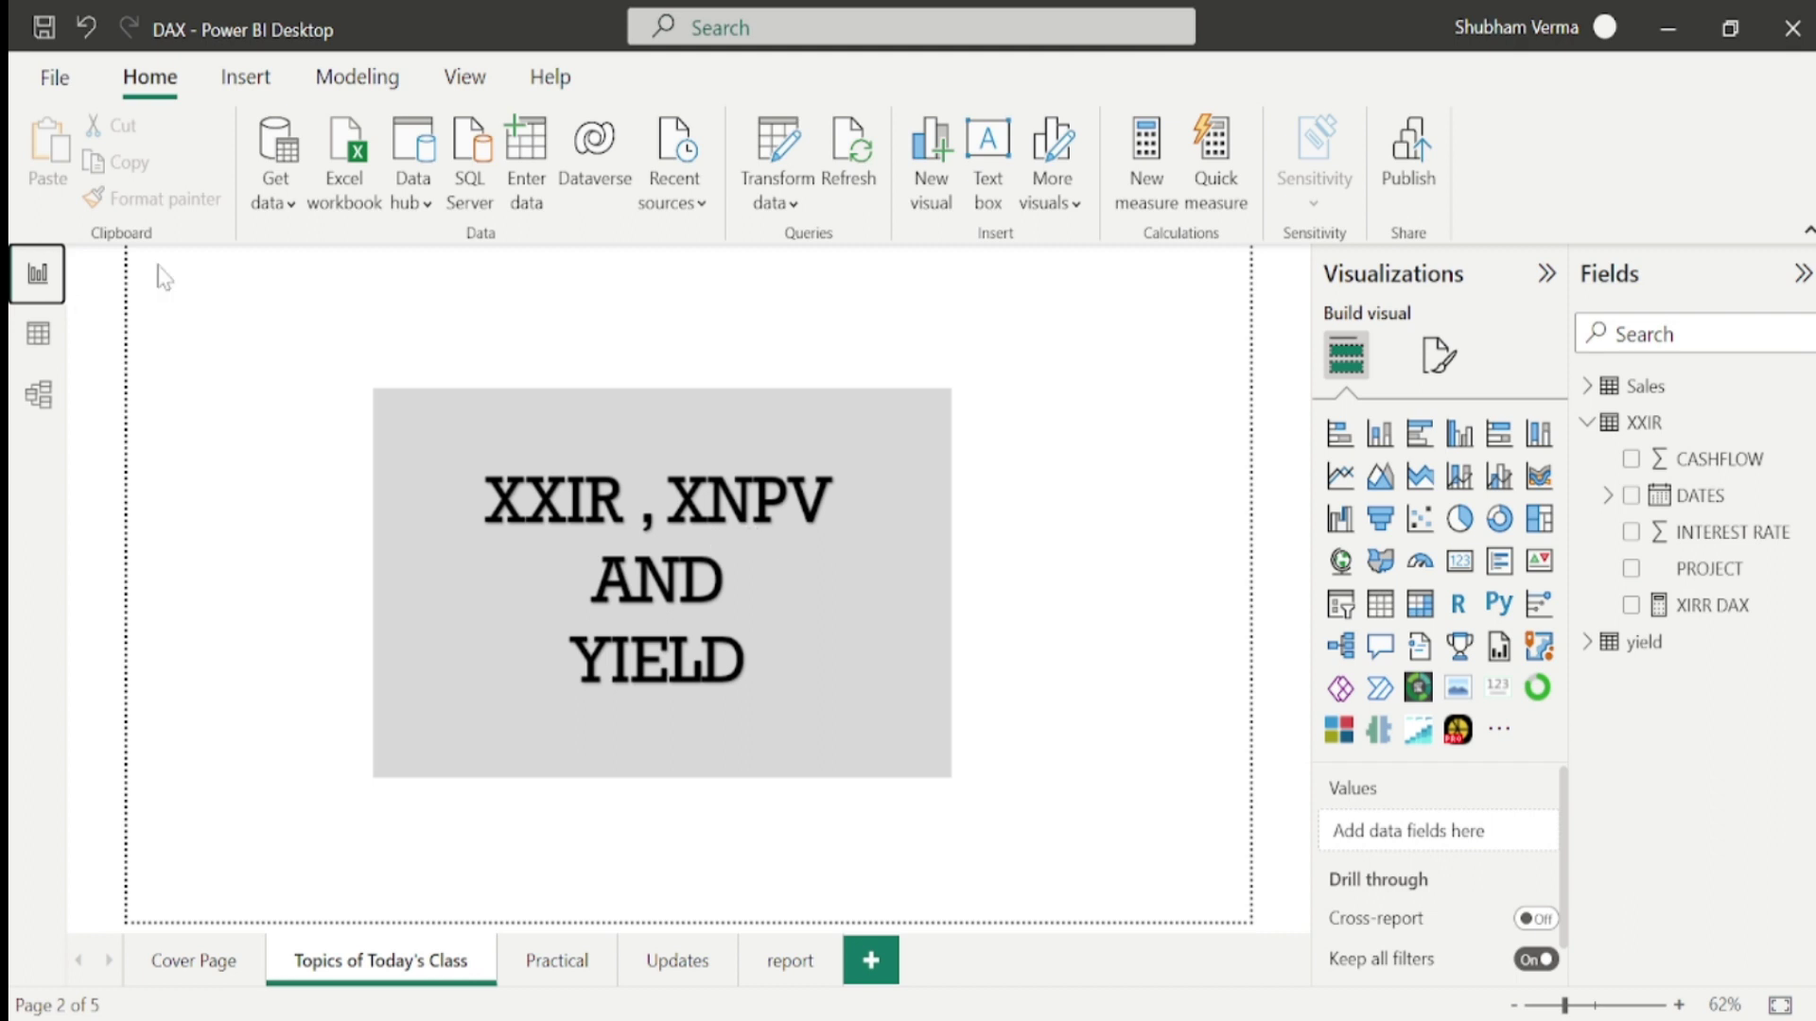
pyautogui.click(38, 335)
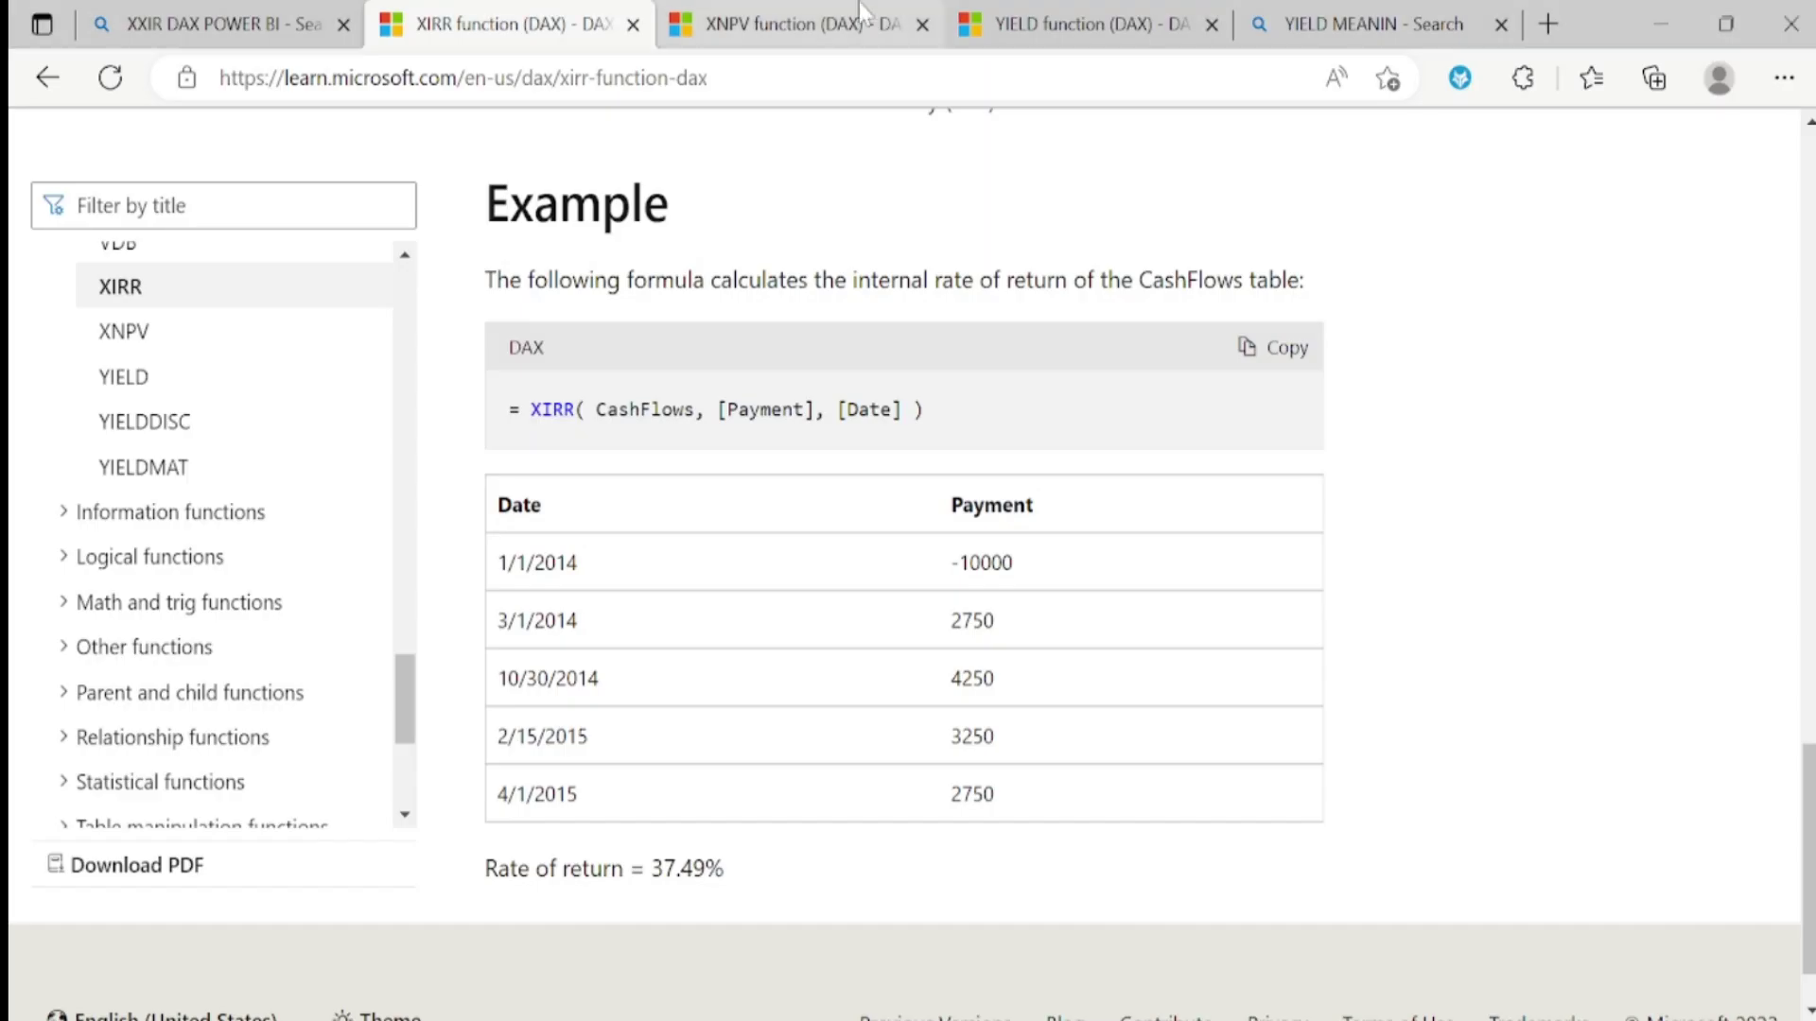
pyautogui.click(861, 10)
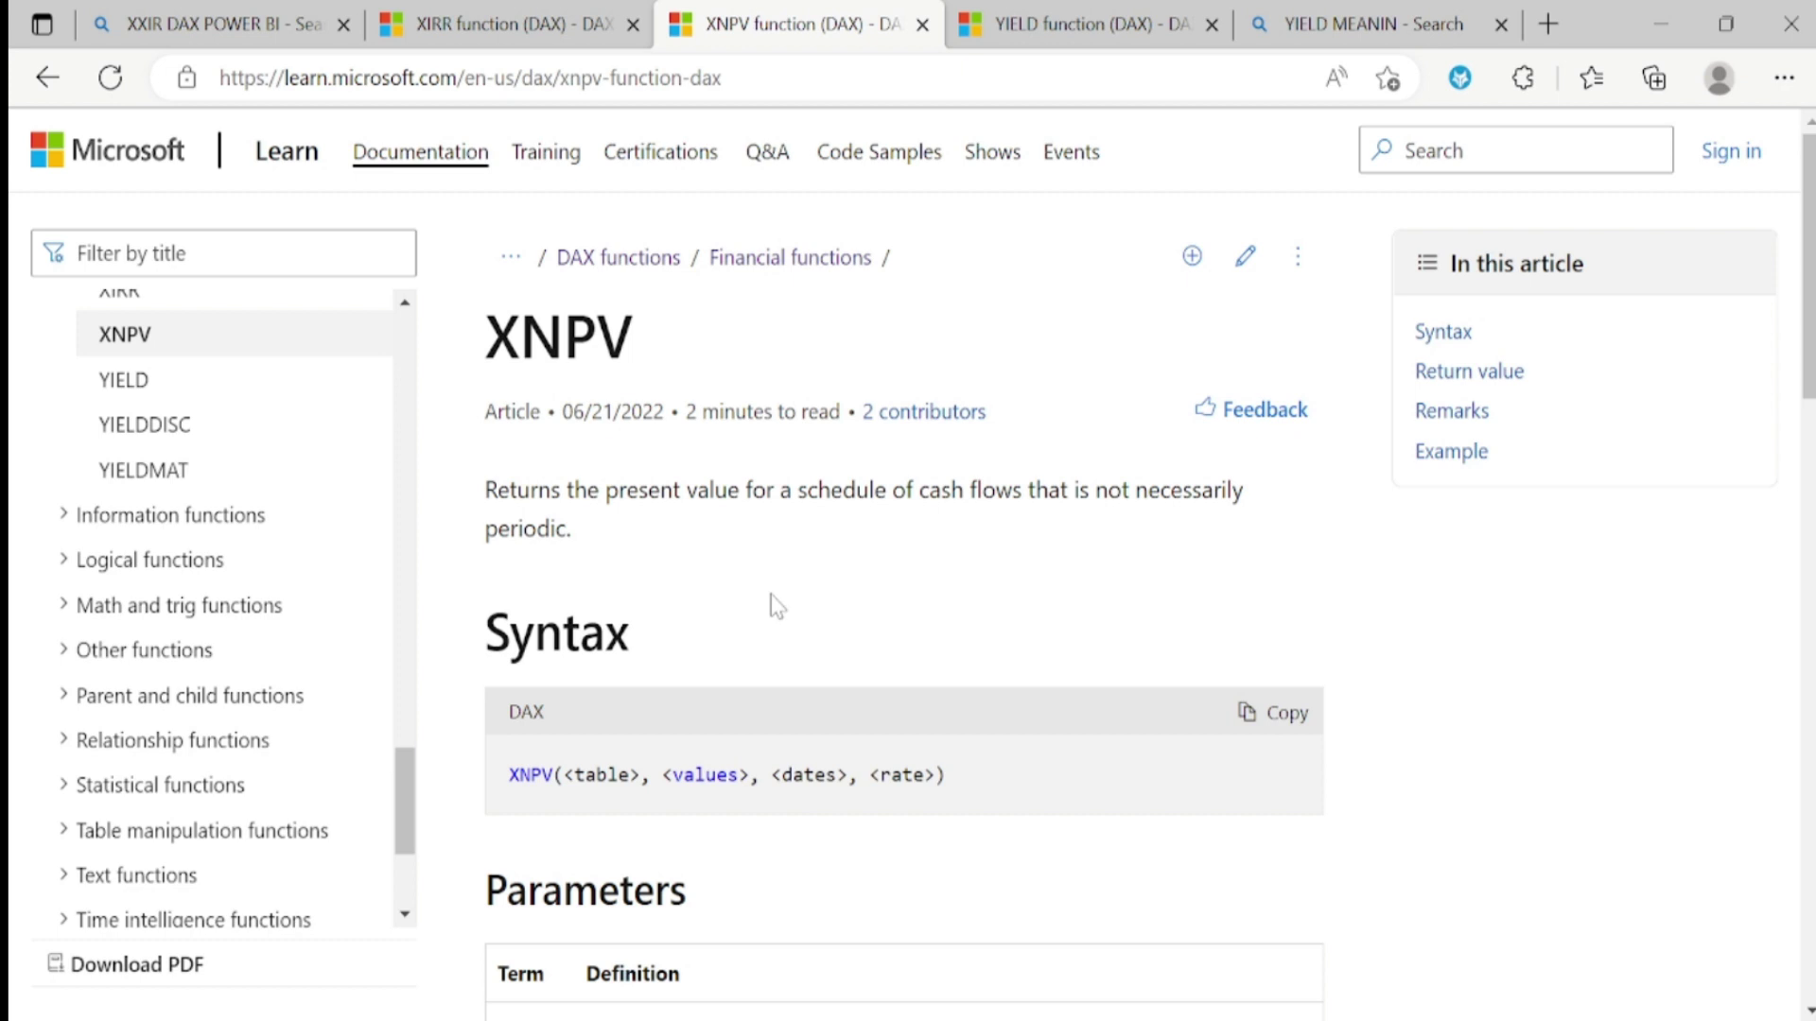
# - Scroll the XNPV article down to its Example and highlight the DAX formula line
pyautogui.scroll(-5, 761, 603)
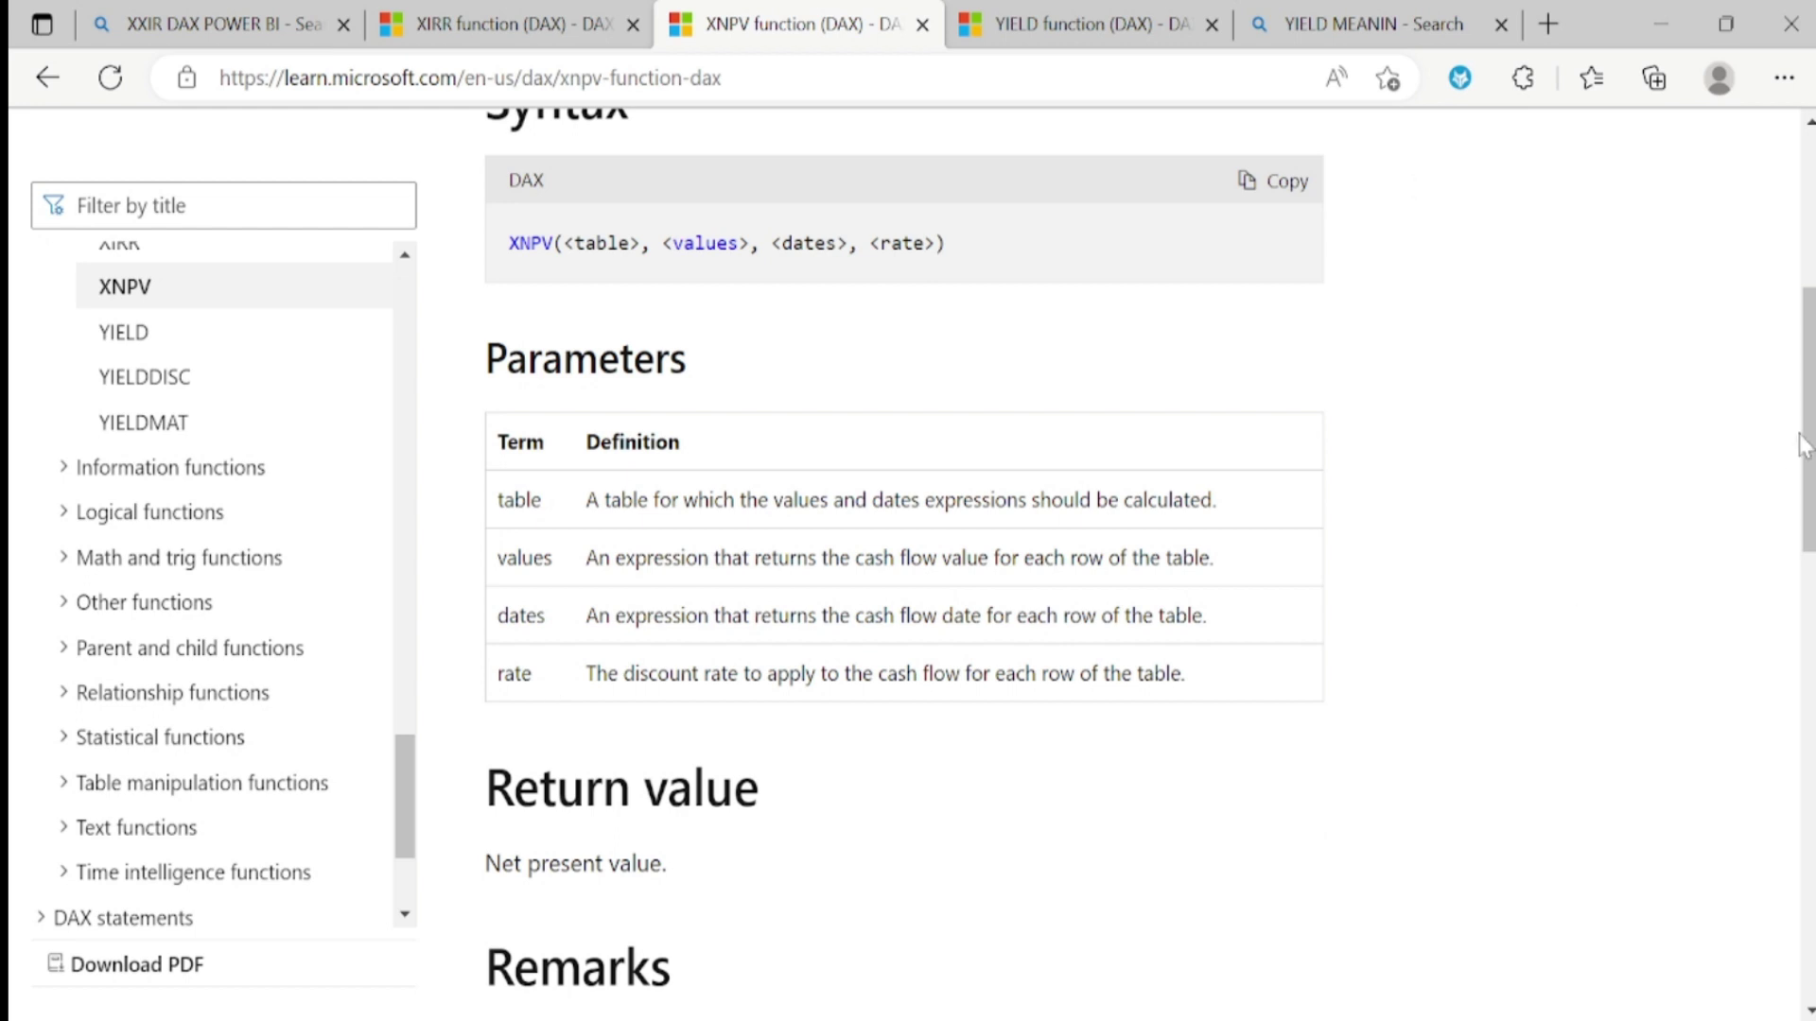
pyautogui.scroll(-4, 1608, 624)
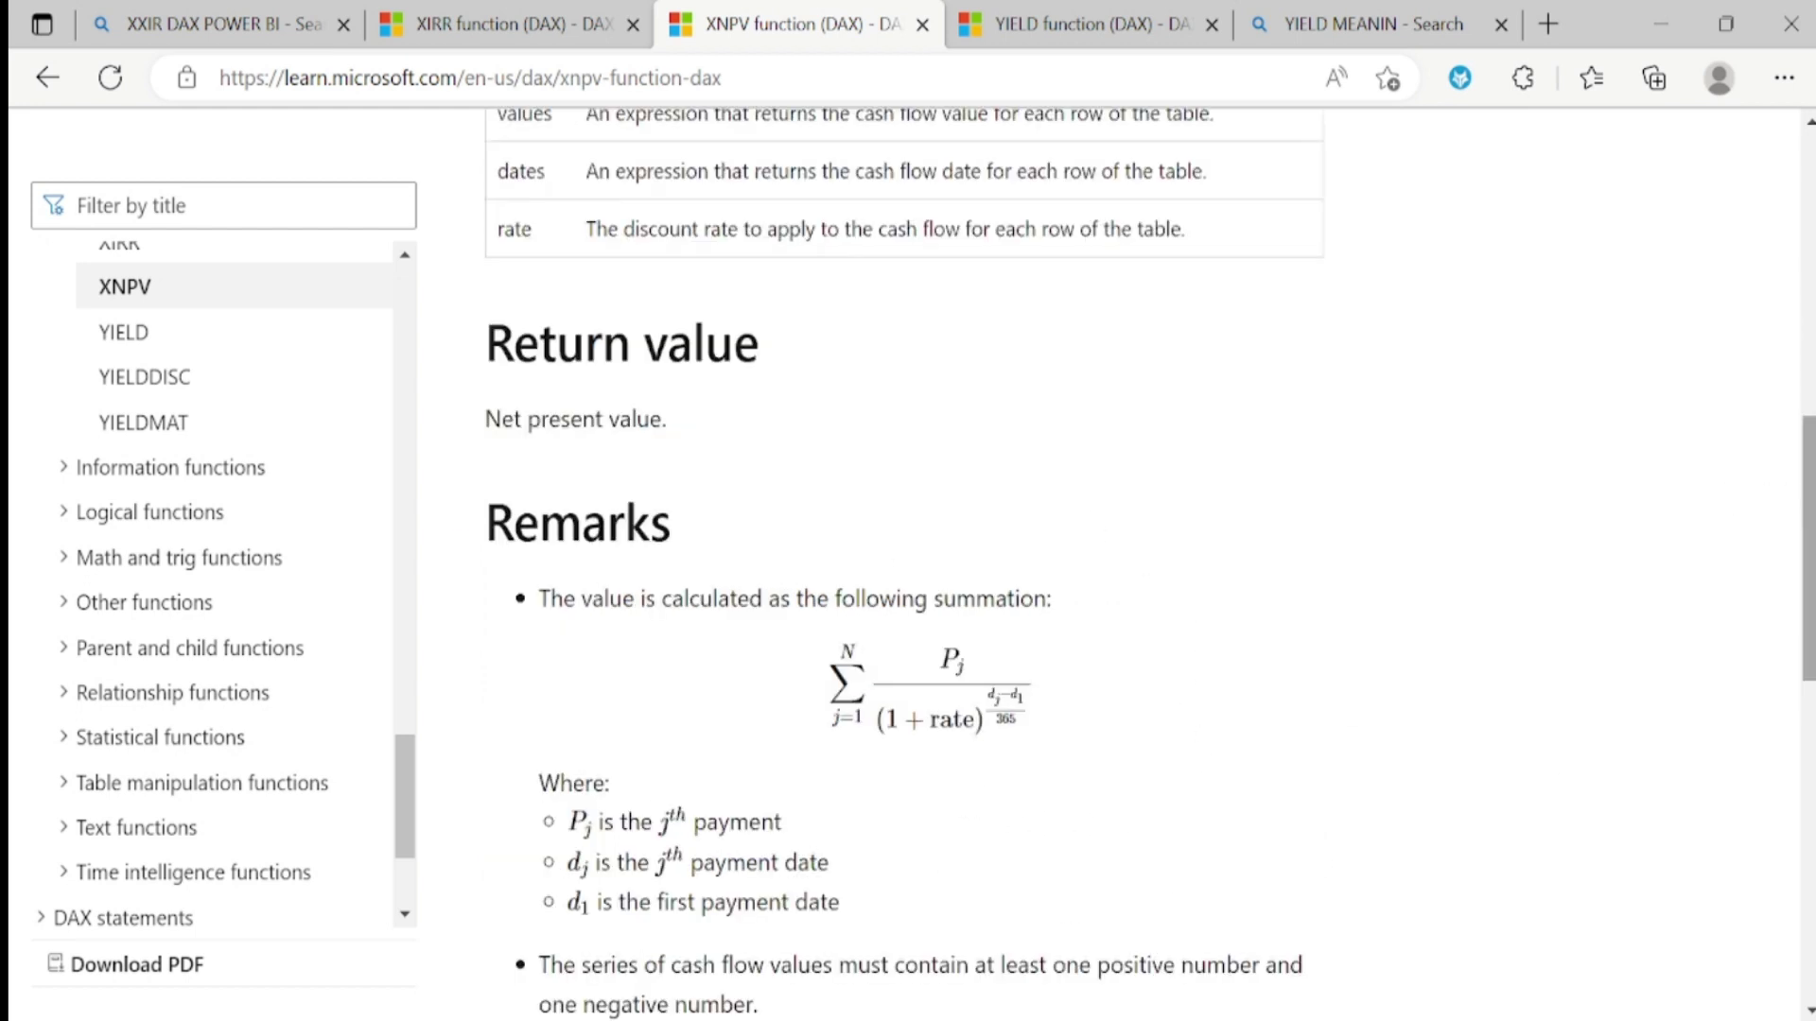
pyautogui.scroll(-8, 998, 497)
pyautogui.moveTo(1020, 511); pyautogui.dragTo(483, 546)
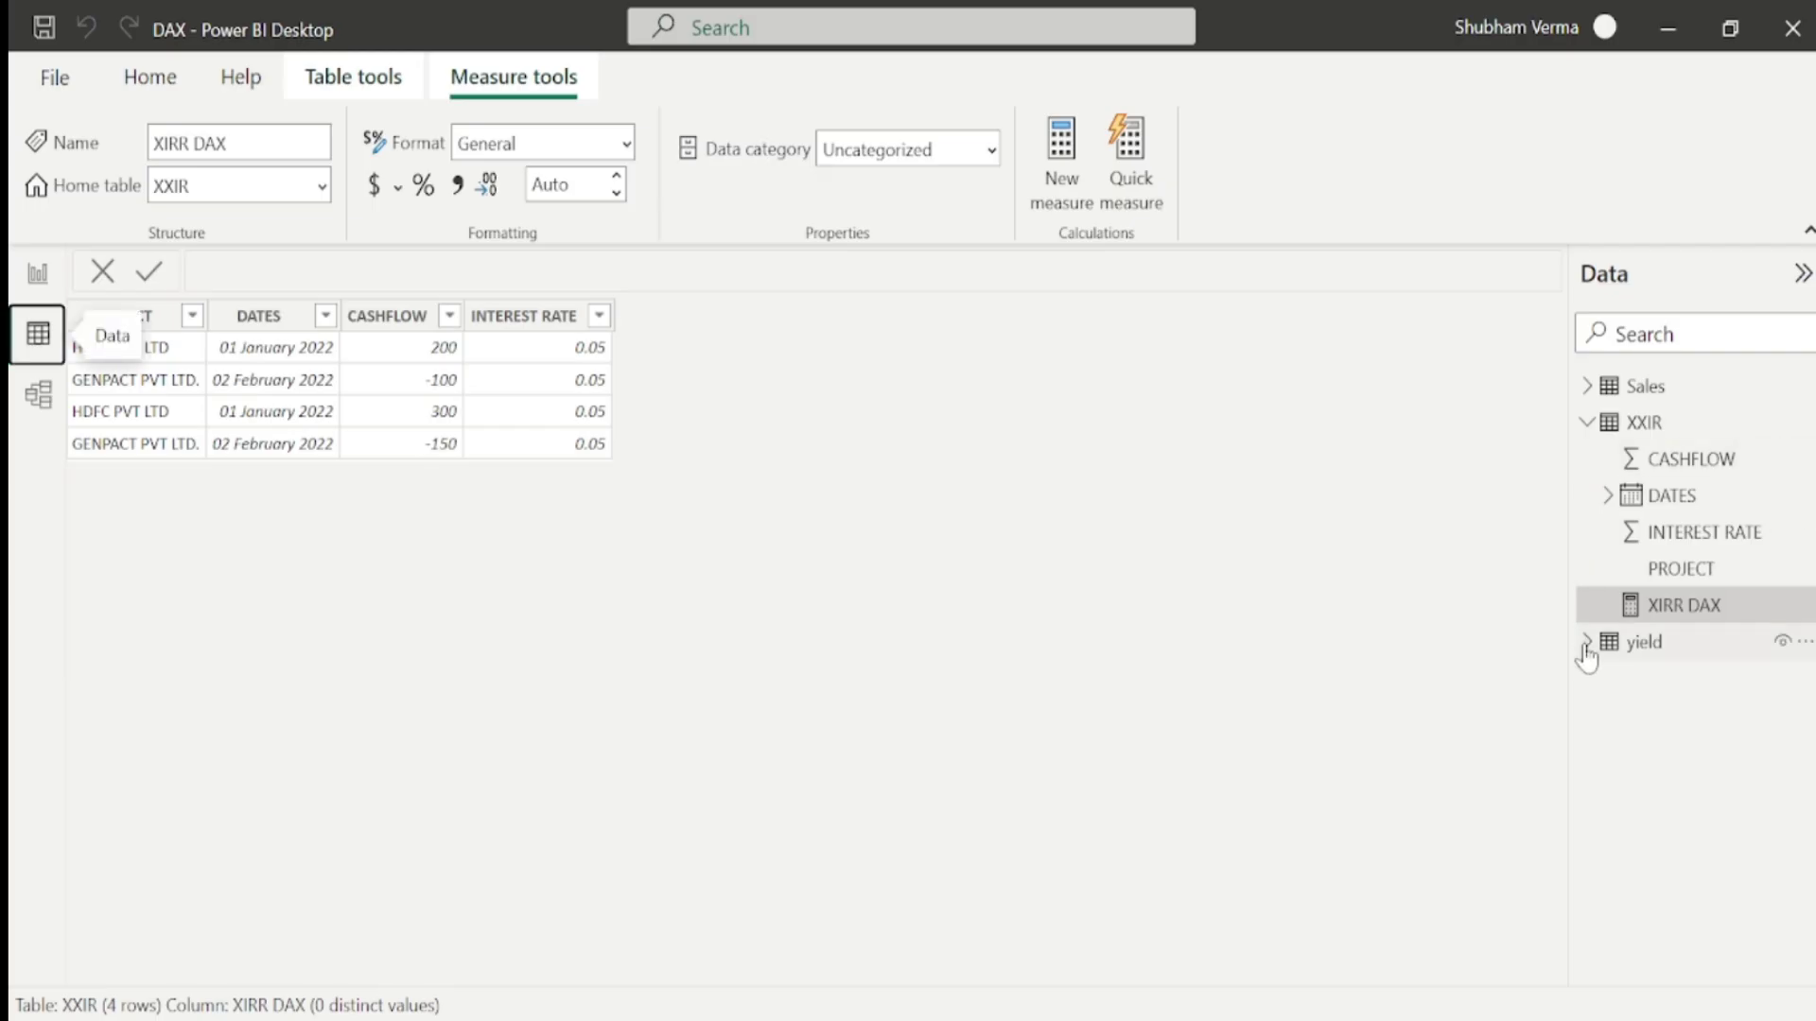
# - Start the XNPV DAX measure with XXIR, XXIR[CASHFLOW] and XXIR[DATES] arguments
pyautogui.click(1805, 610)
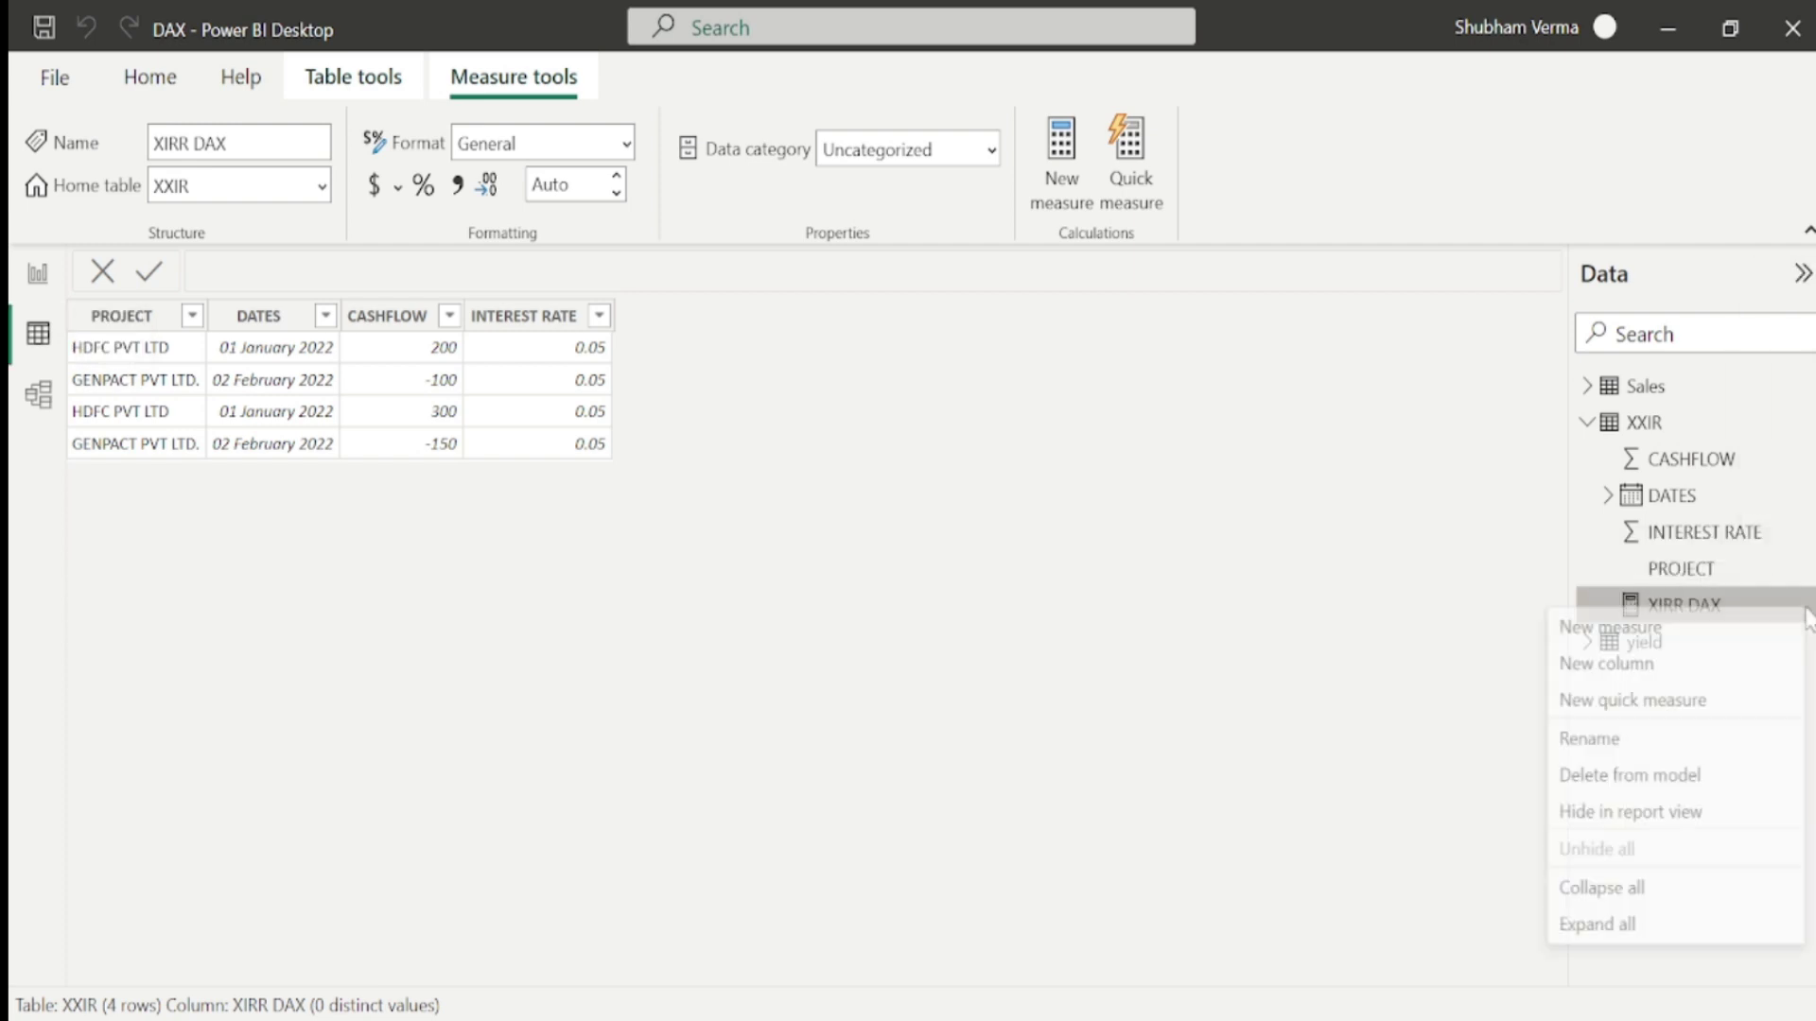
pyautogui.click(1643, 651)
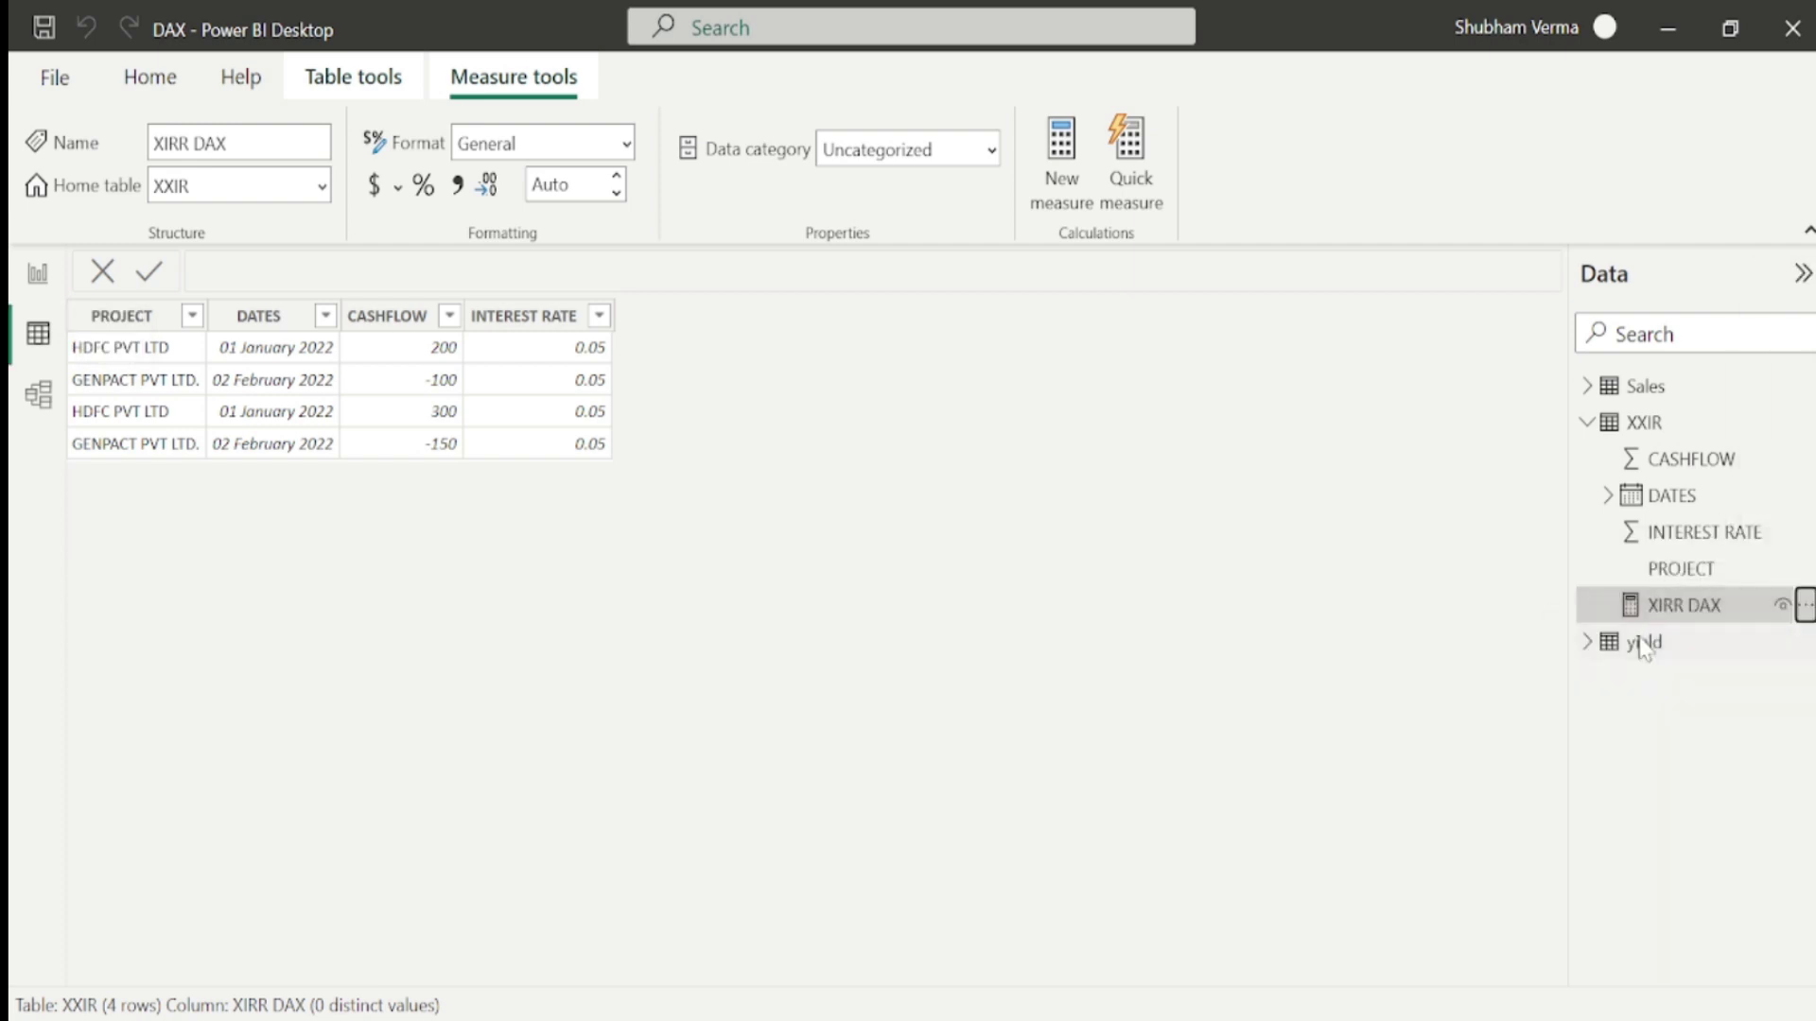
pyautogui.press('BackSpace')
pyautogui.press('BackSpace')
pyautogui.press('BackSpace')
pyautogui.press('BackSpace')
pyautogui.press('BackSpace')
pyautogui.press('BackSpace')
pyautogui.press('BackSpace')
pyautogui.press('BackSpace')
pyautogui.press('BackSpace')
pyautogui.write('XNPV DAX =')
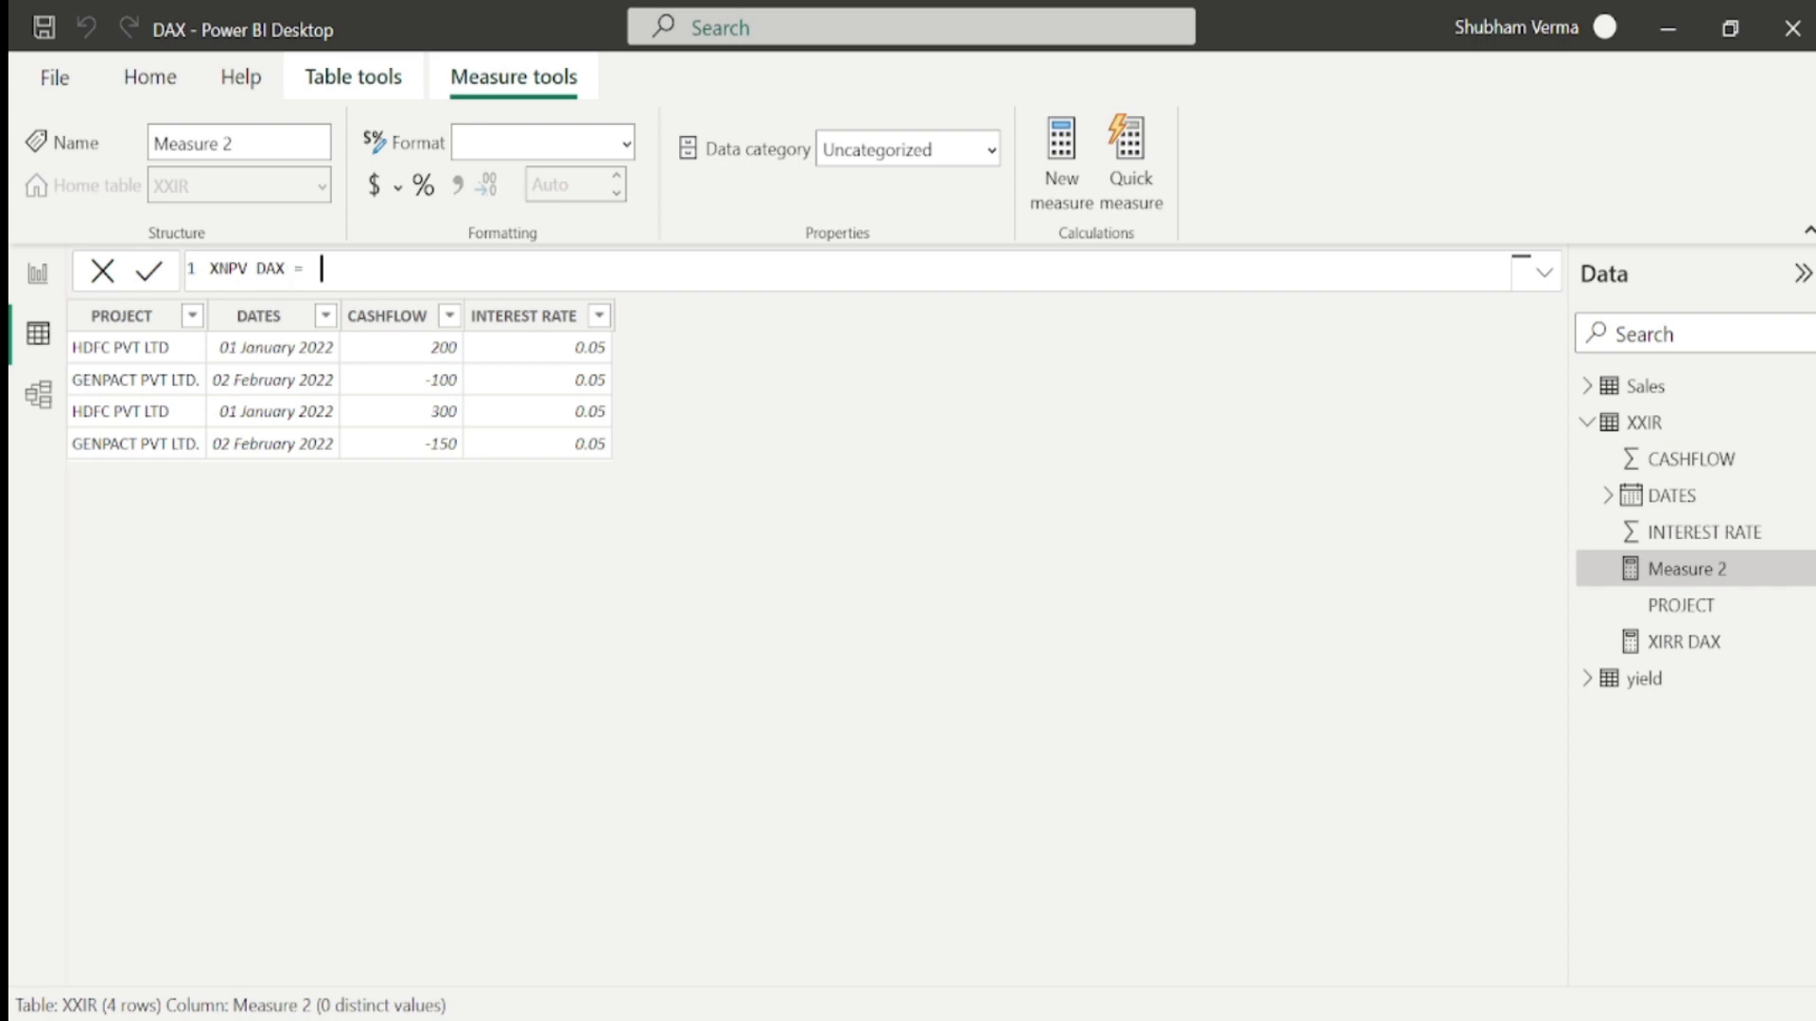
pyautogui.write('  XNPV(')
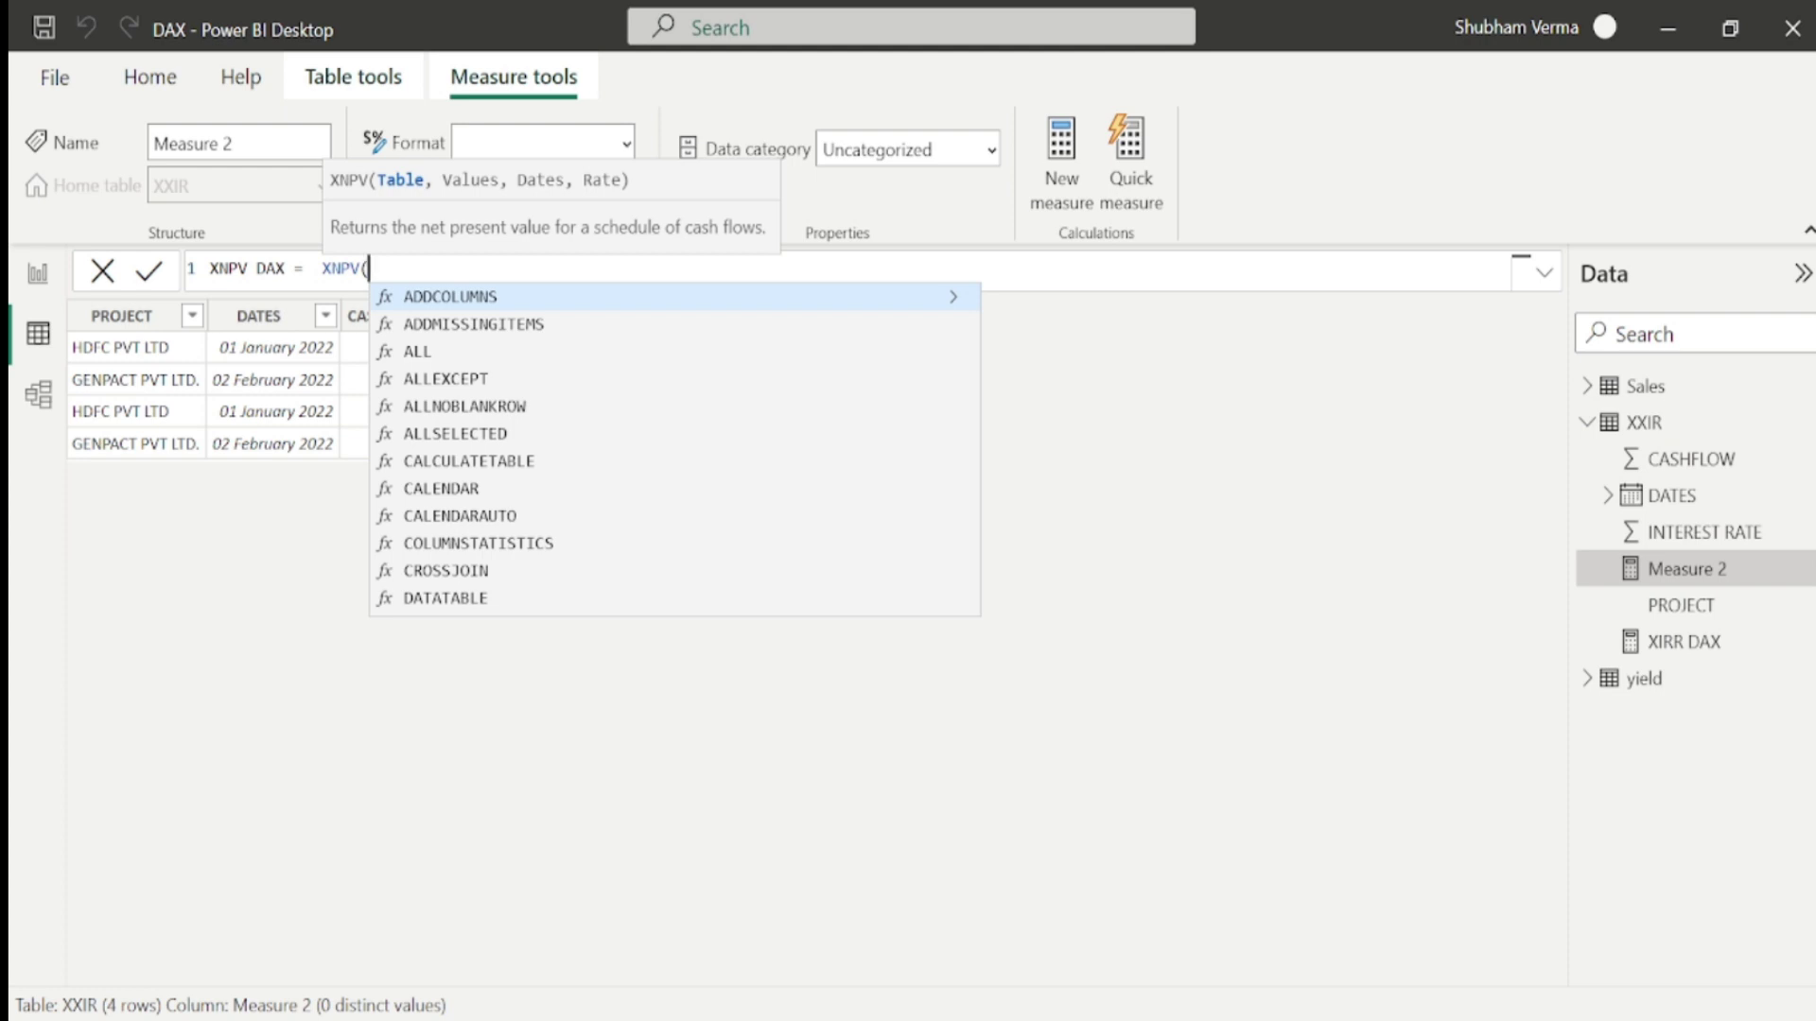
pyautogui.write('XXIR')
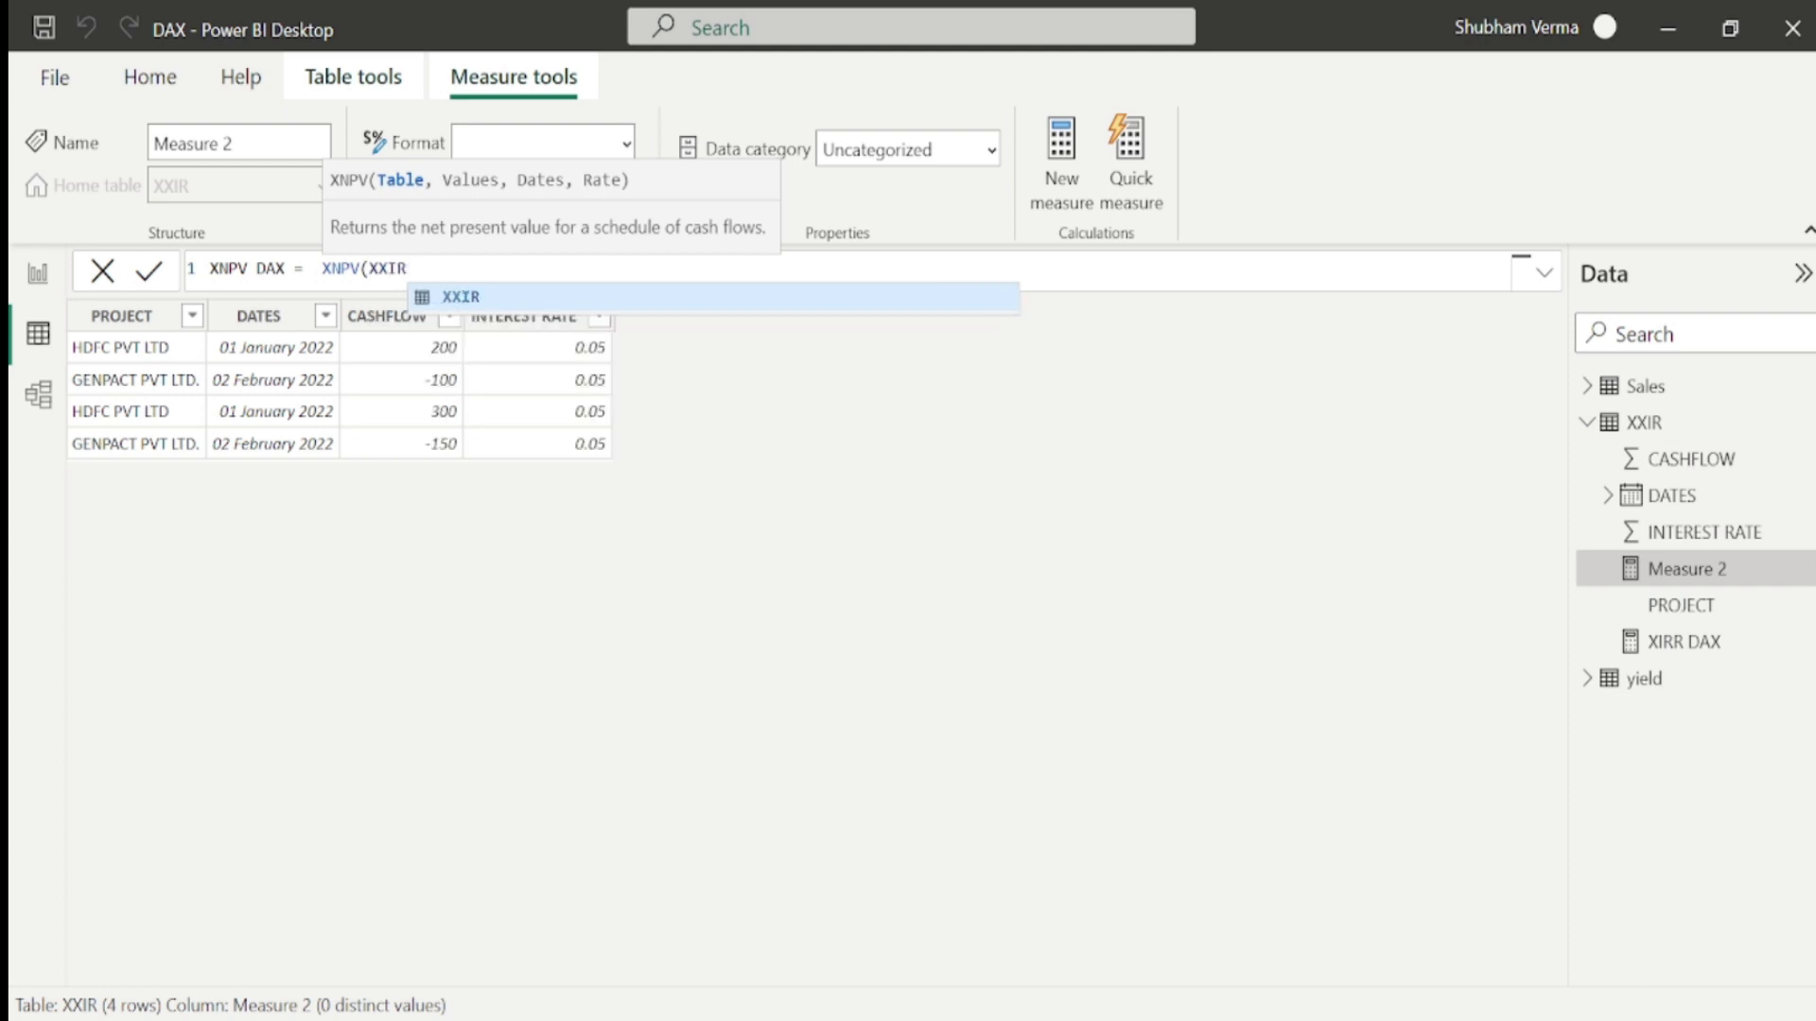
pyautogui.write(',')
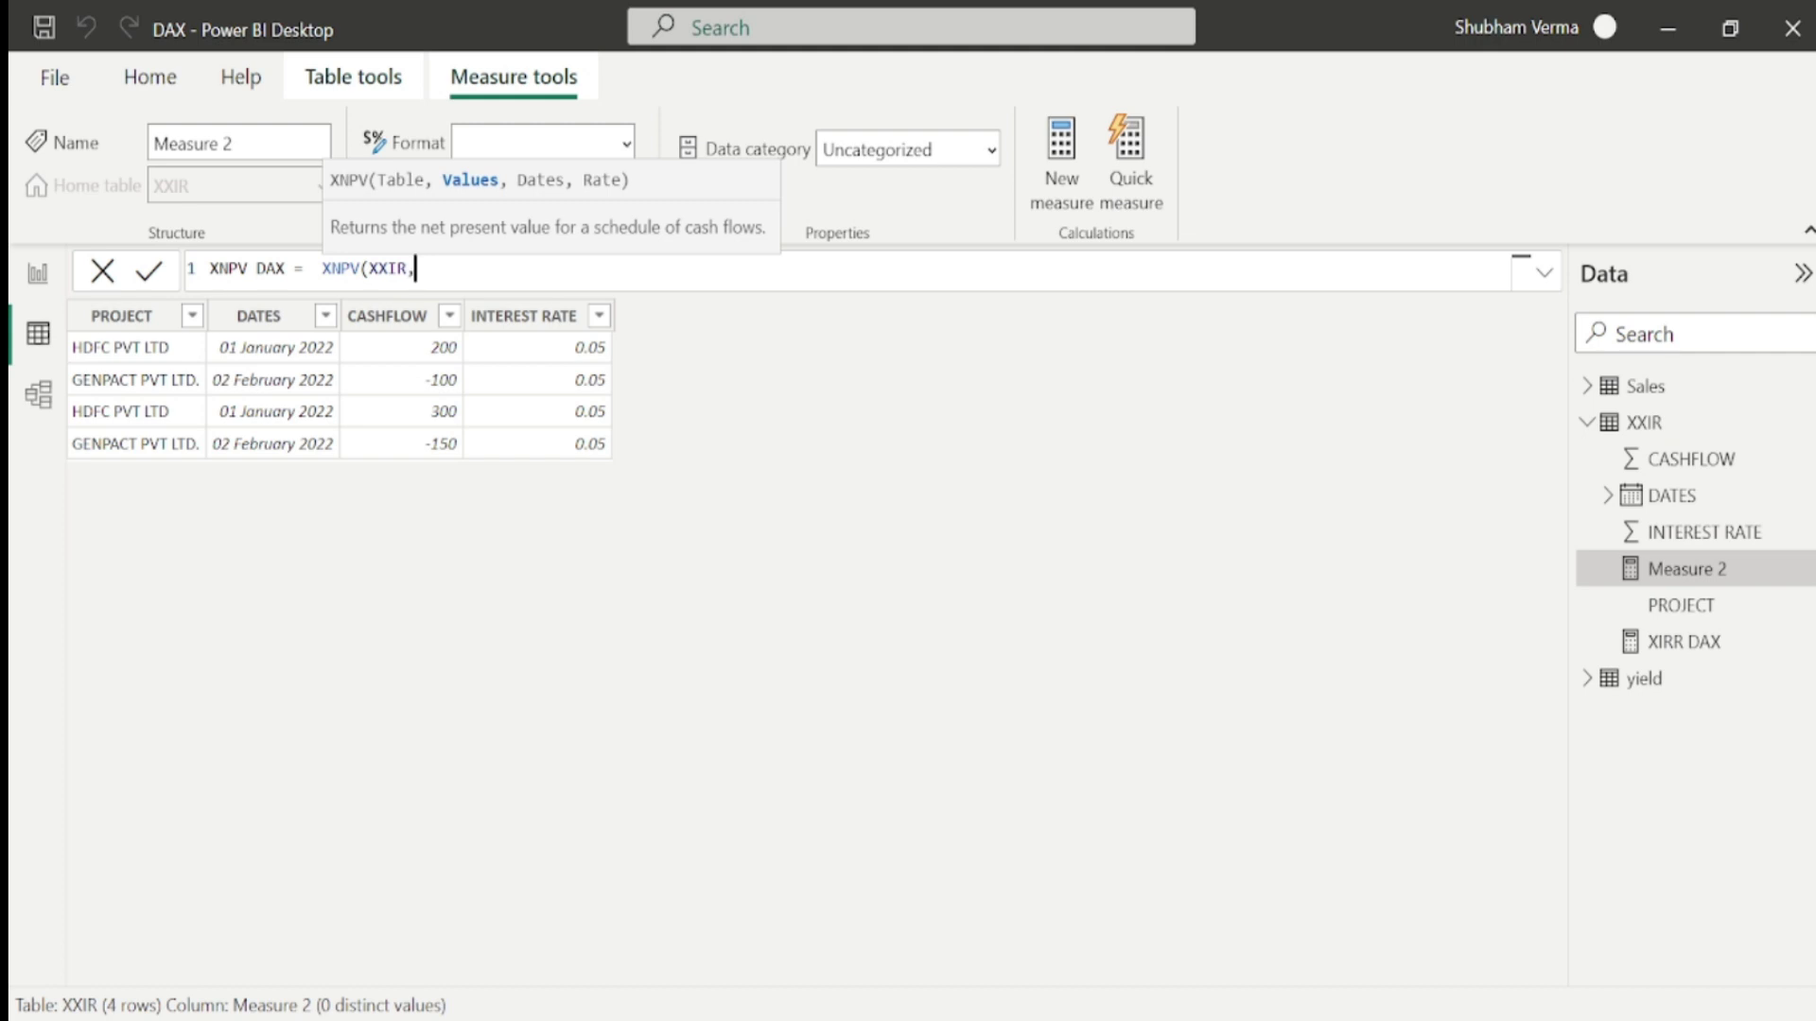
pyautogui.write('CASHF')
pyautogui.press('Tab')
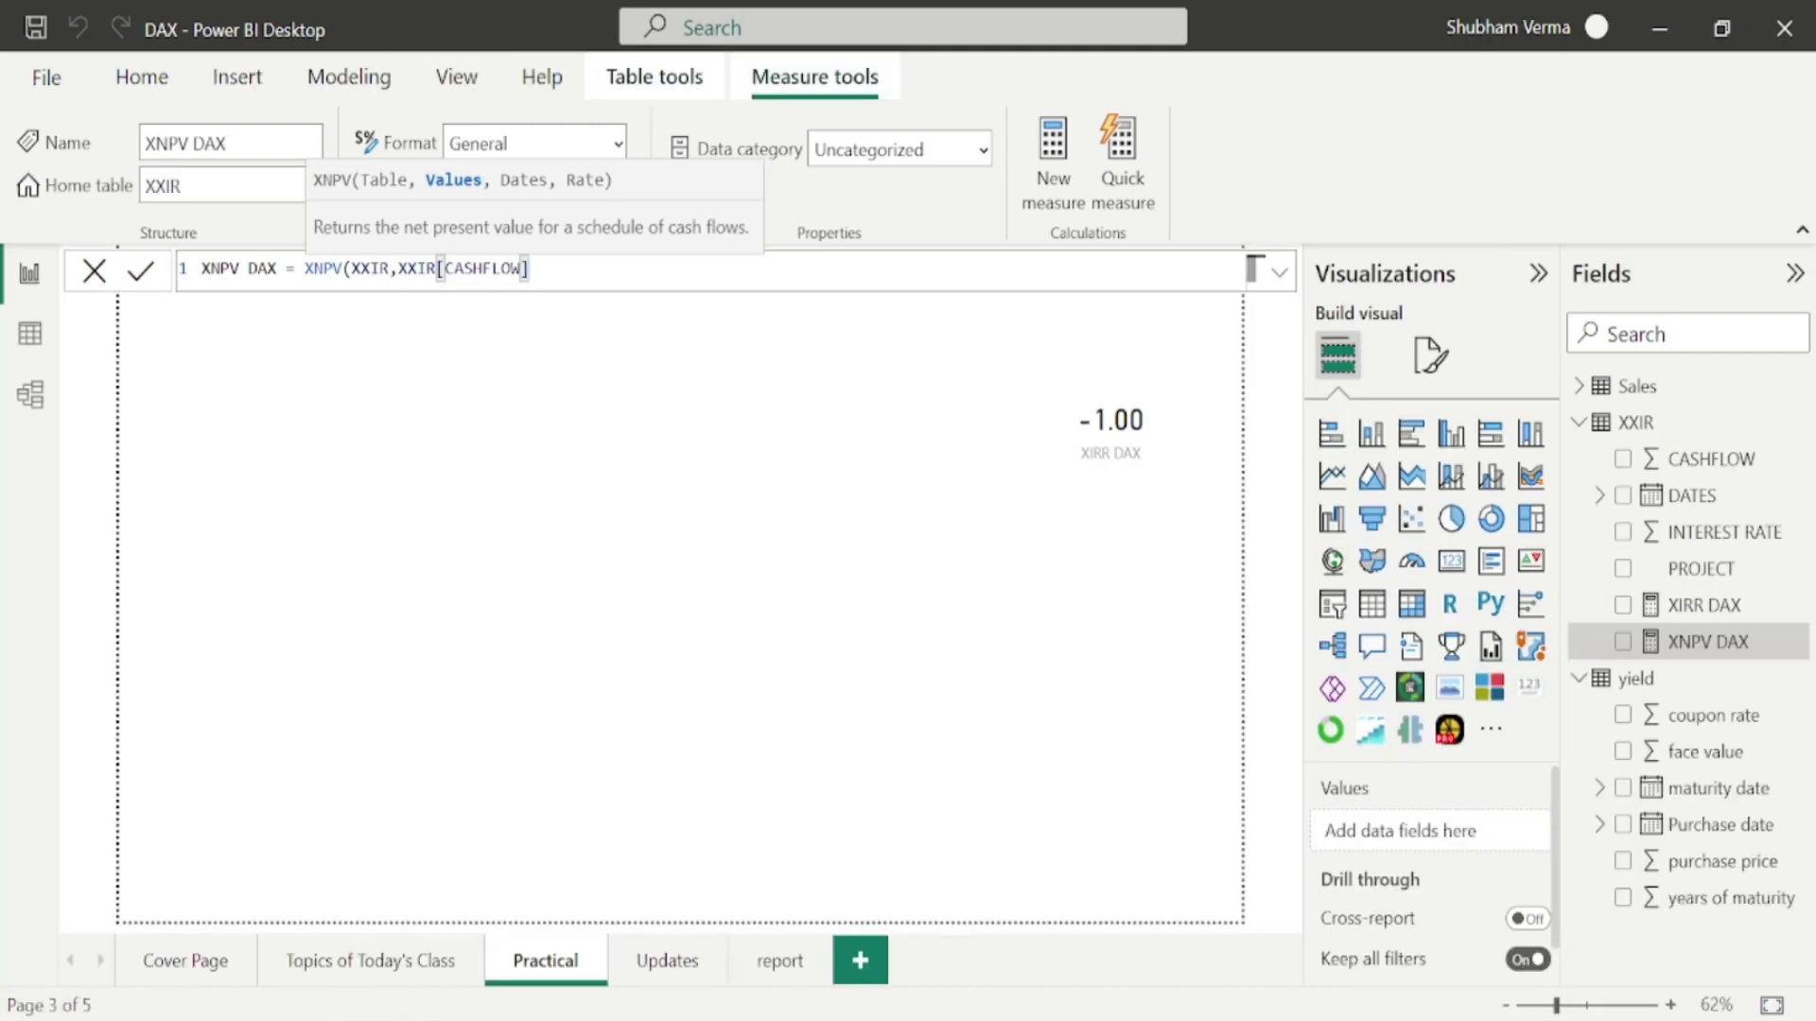
pyautogui.write(',')
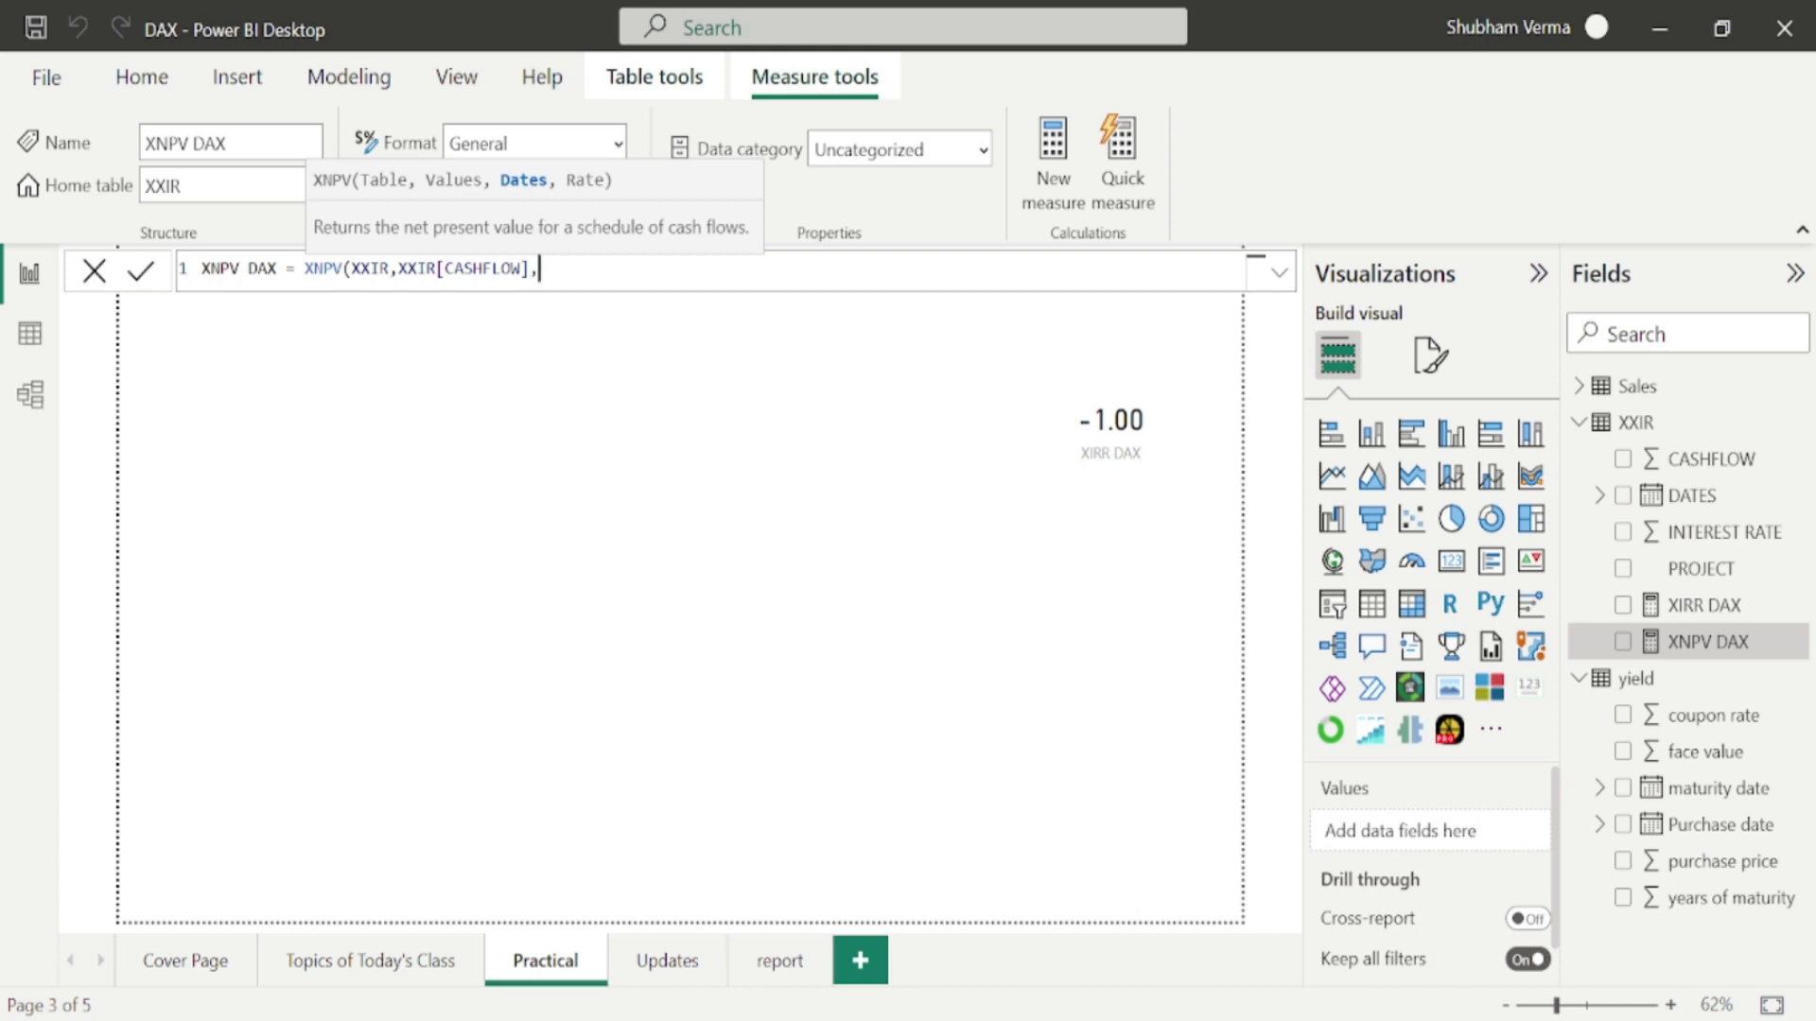
pyautogui.write('date')
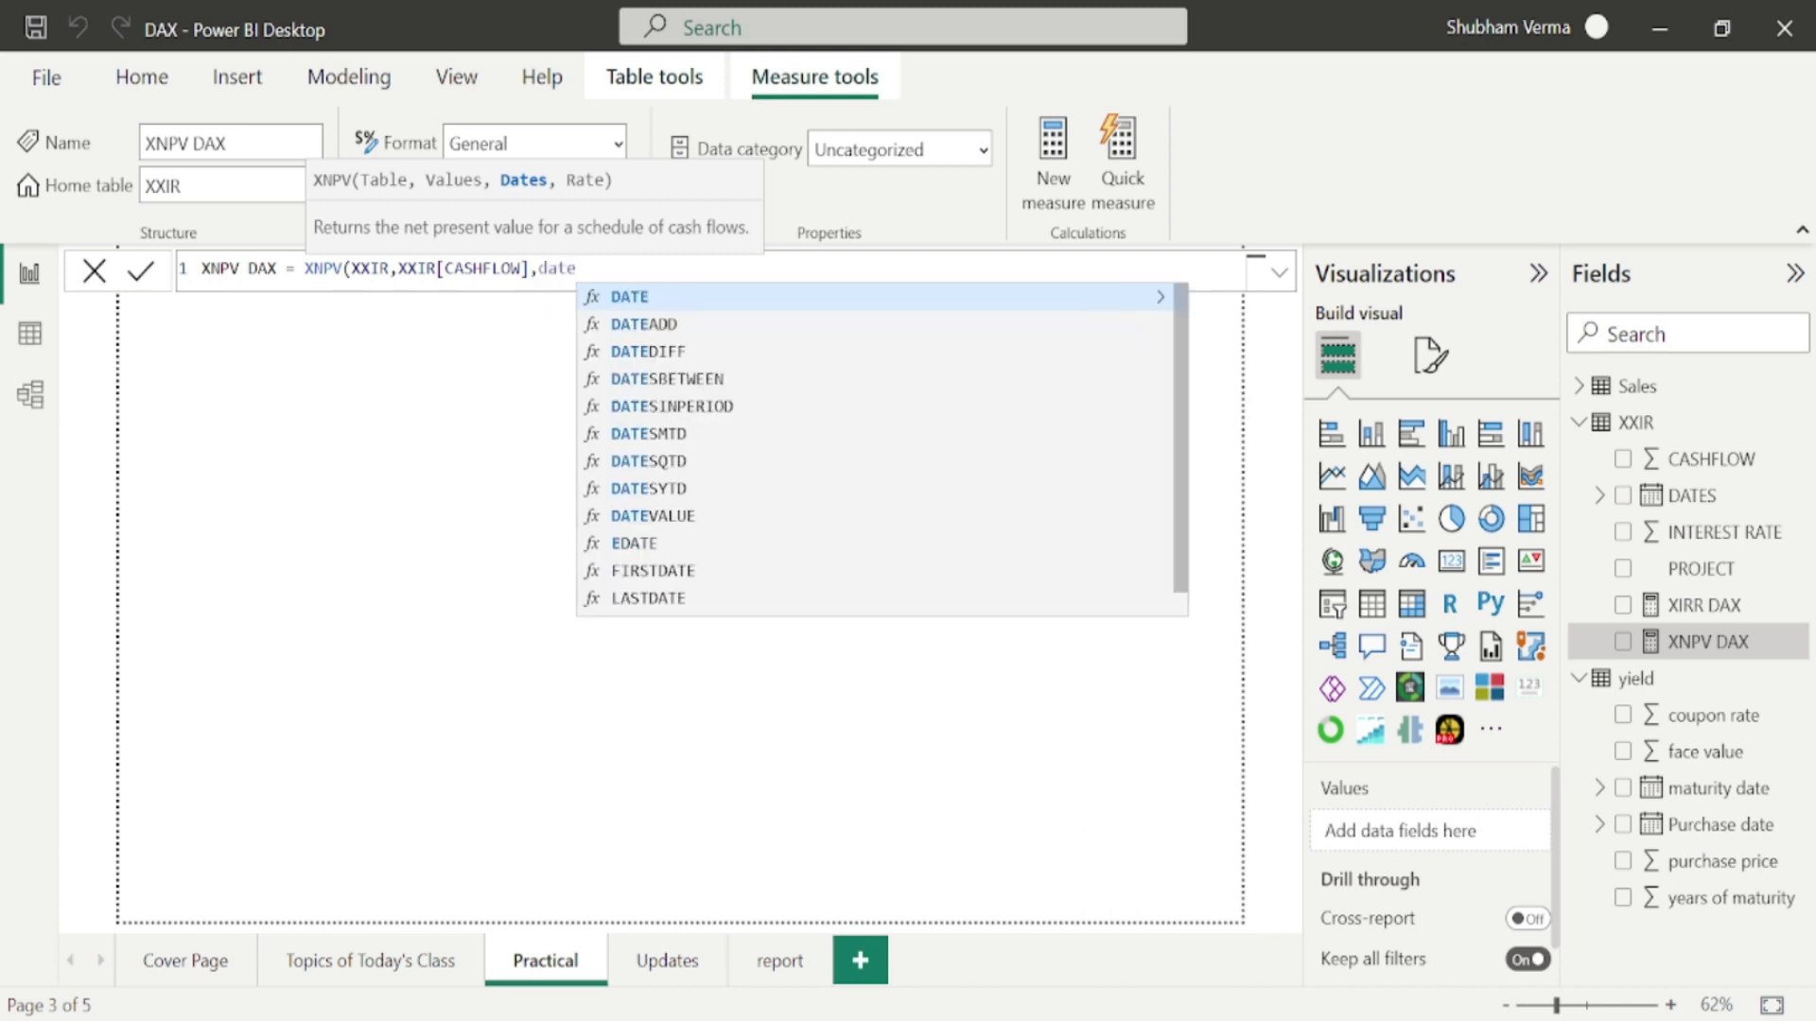
pyautogui.press('pagedown')
pyautogui.press('Down')
pyautogui.press('Tab')
# - Finish with SELECTEDVALUE(XXIR[INTEREST RATE]) as the rate and commit the measure
pyautogui.write(',')
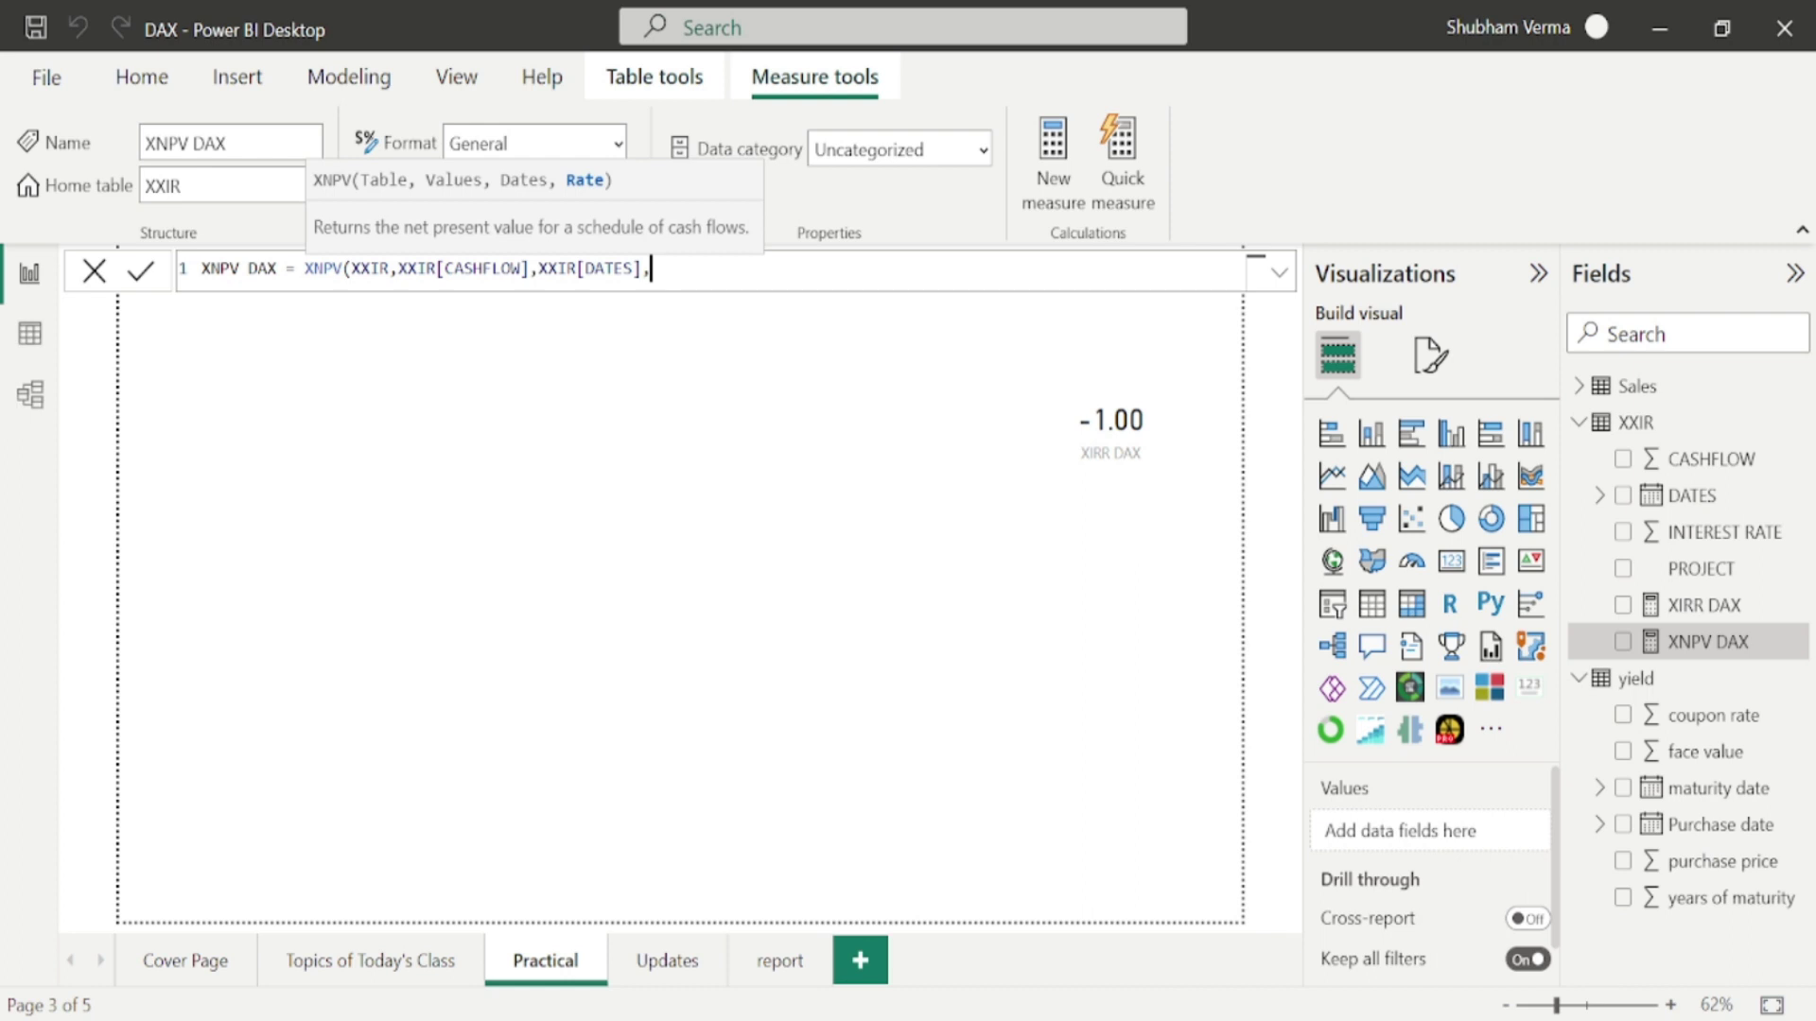
pyautogui.write('select')
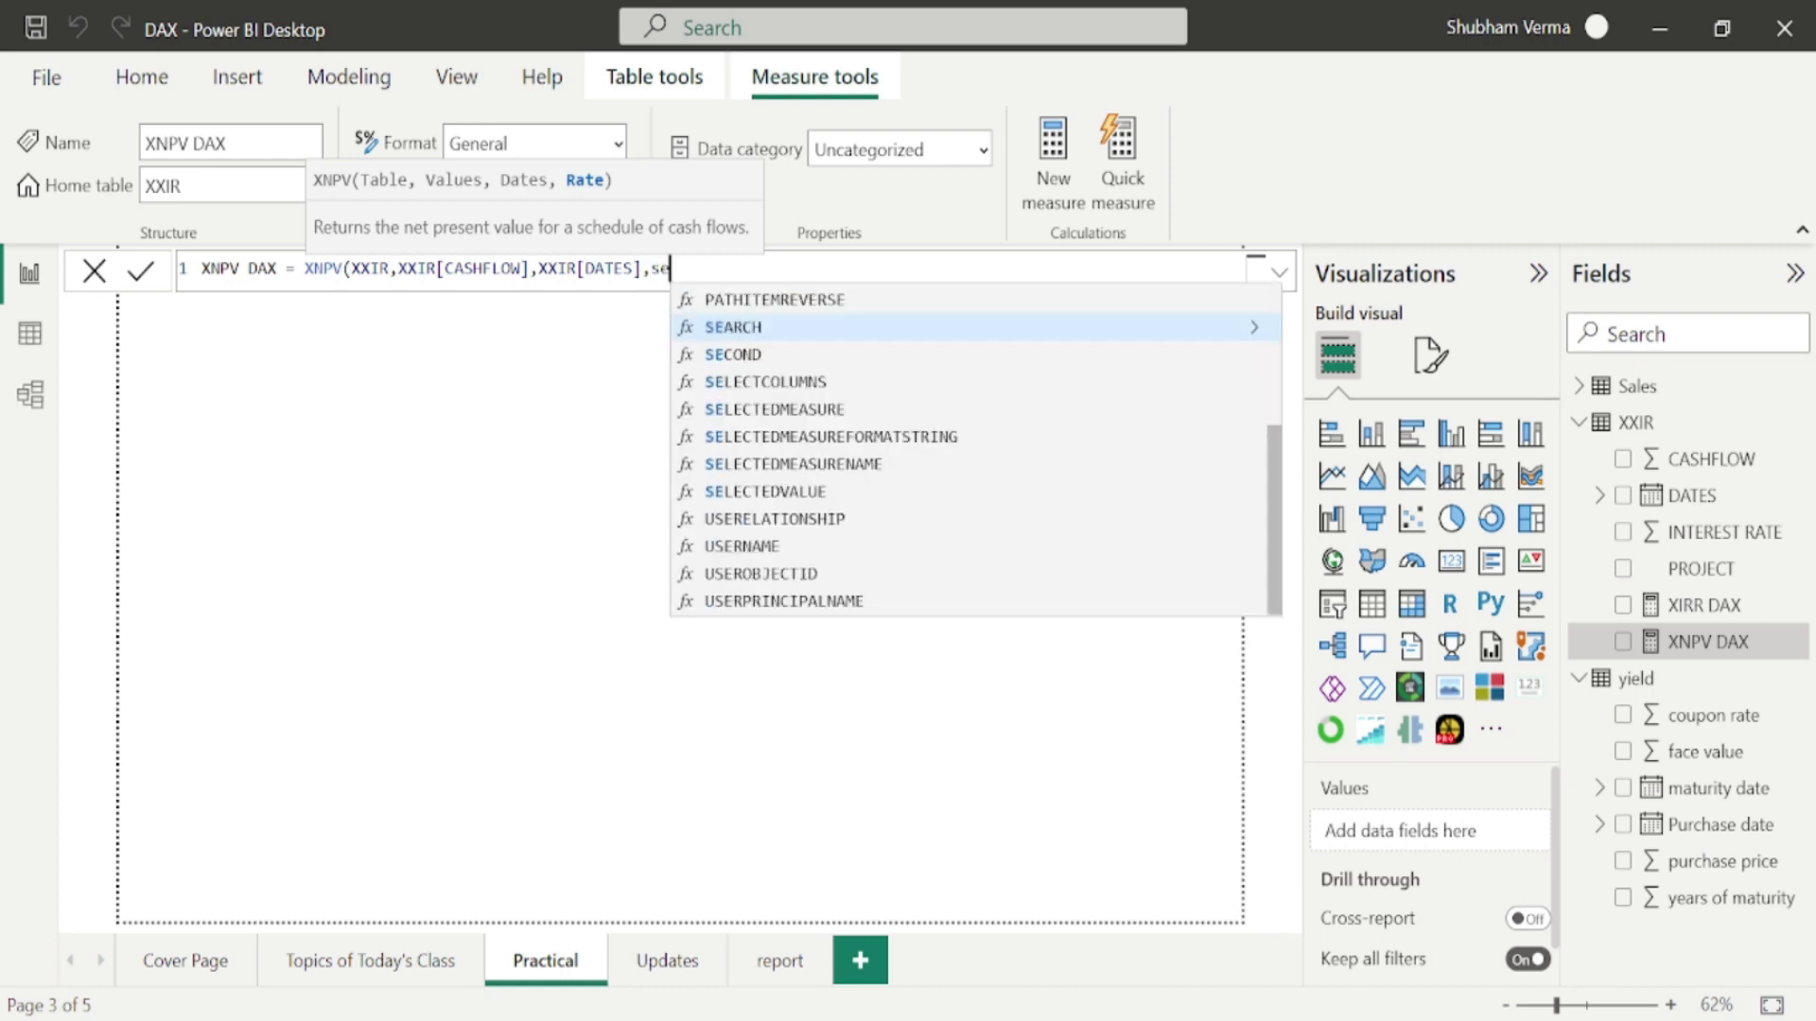
pyautogui.press('Down')
pyautogui.press('Down')
pyautogui.press('Down')
pyautogui.press('Down')
pyautogui.press('Down')
pyautogui.press('Up')
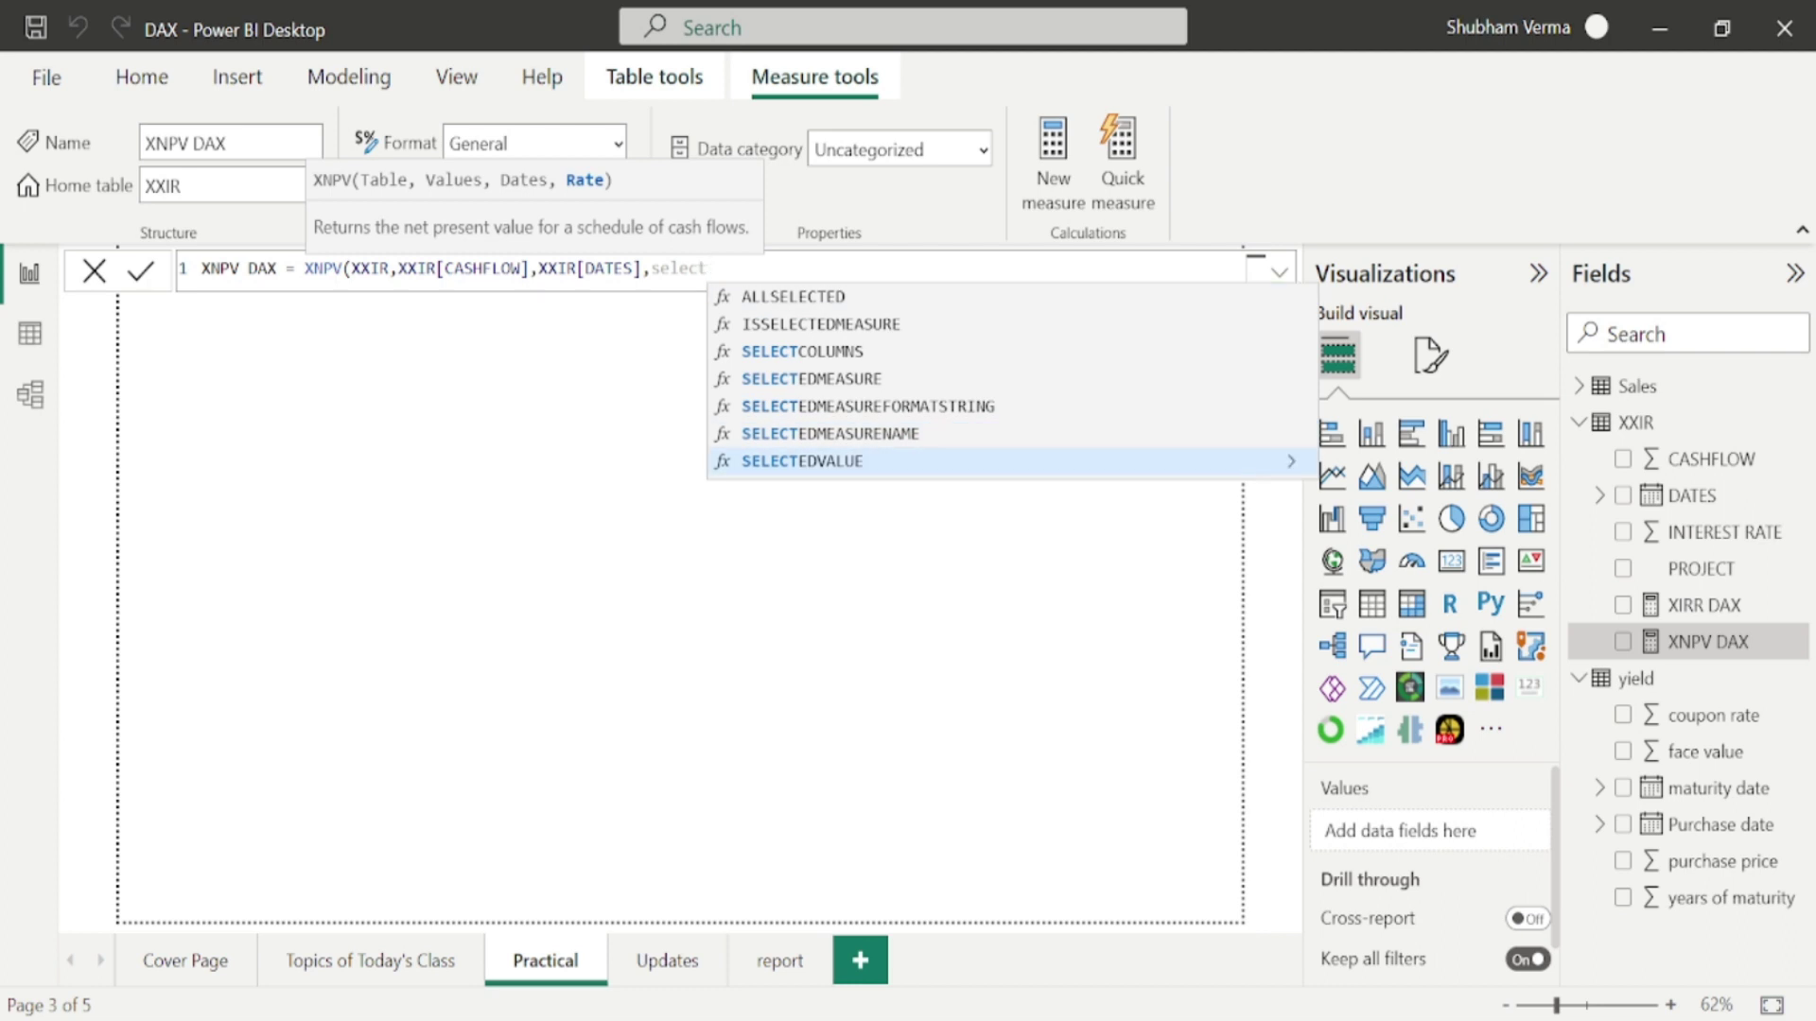
pyautogui.press('Tab')
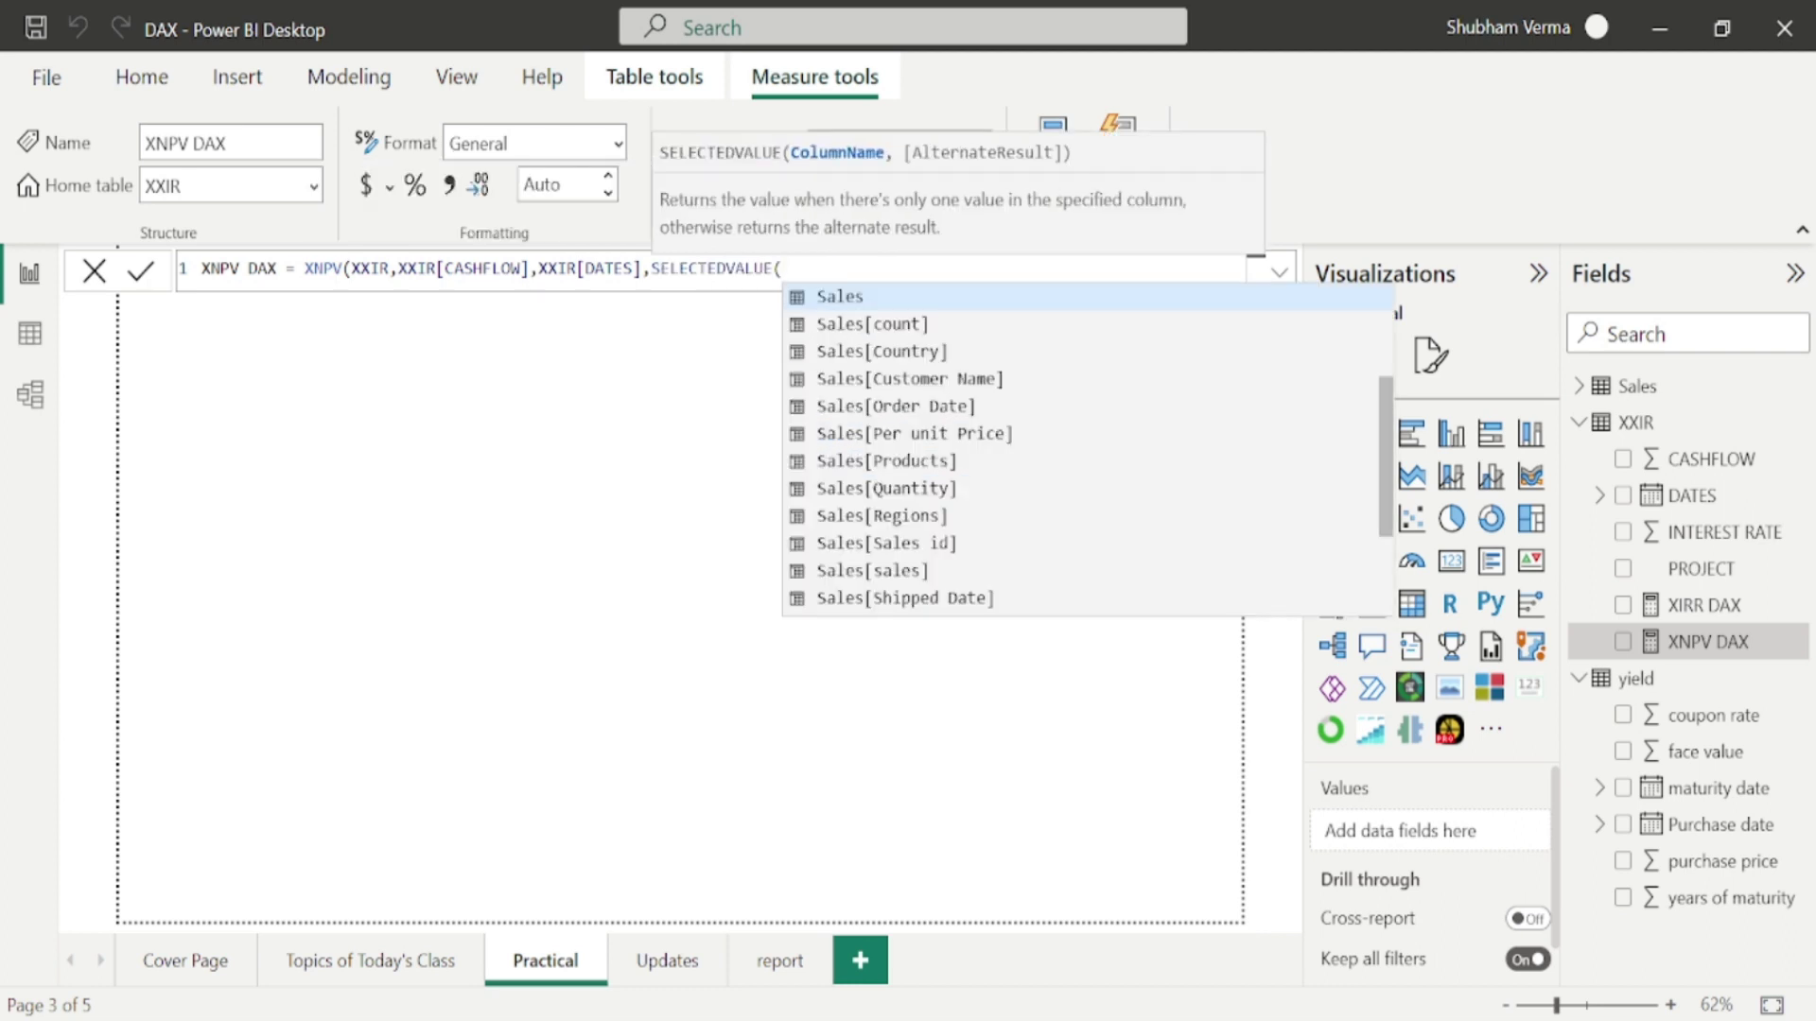
pyautogui.write('inter')
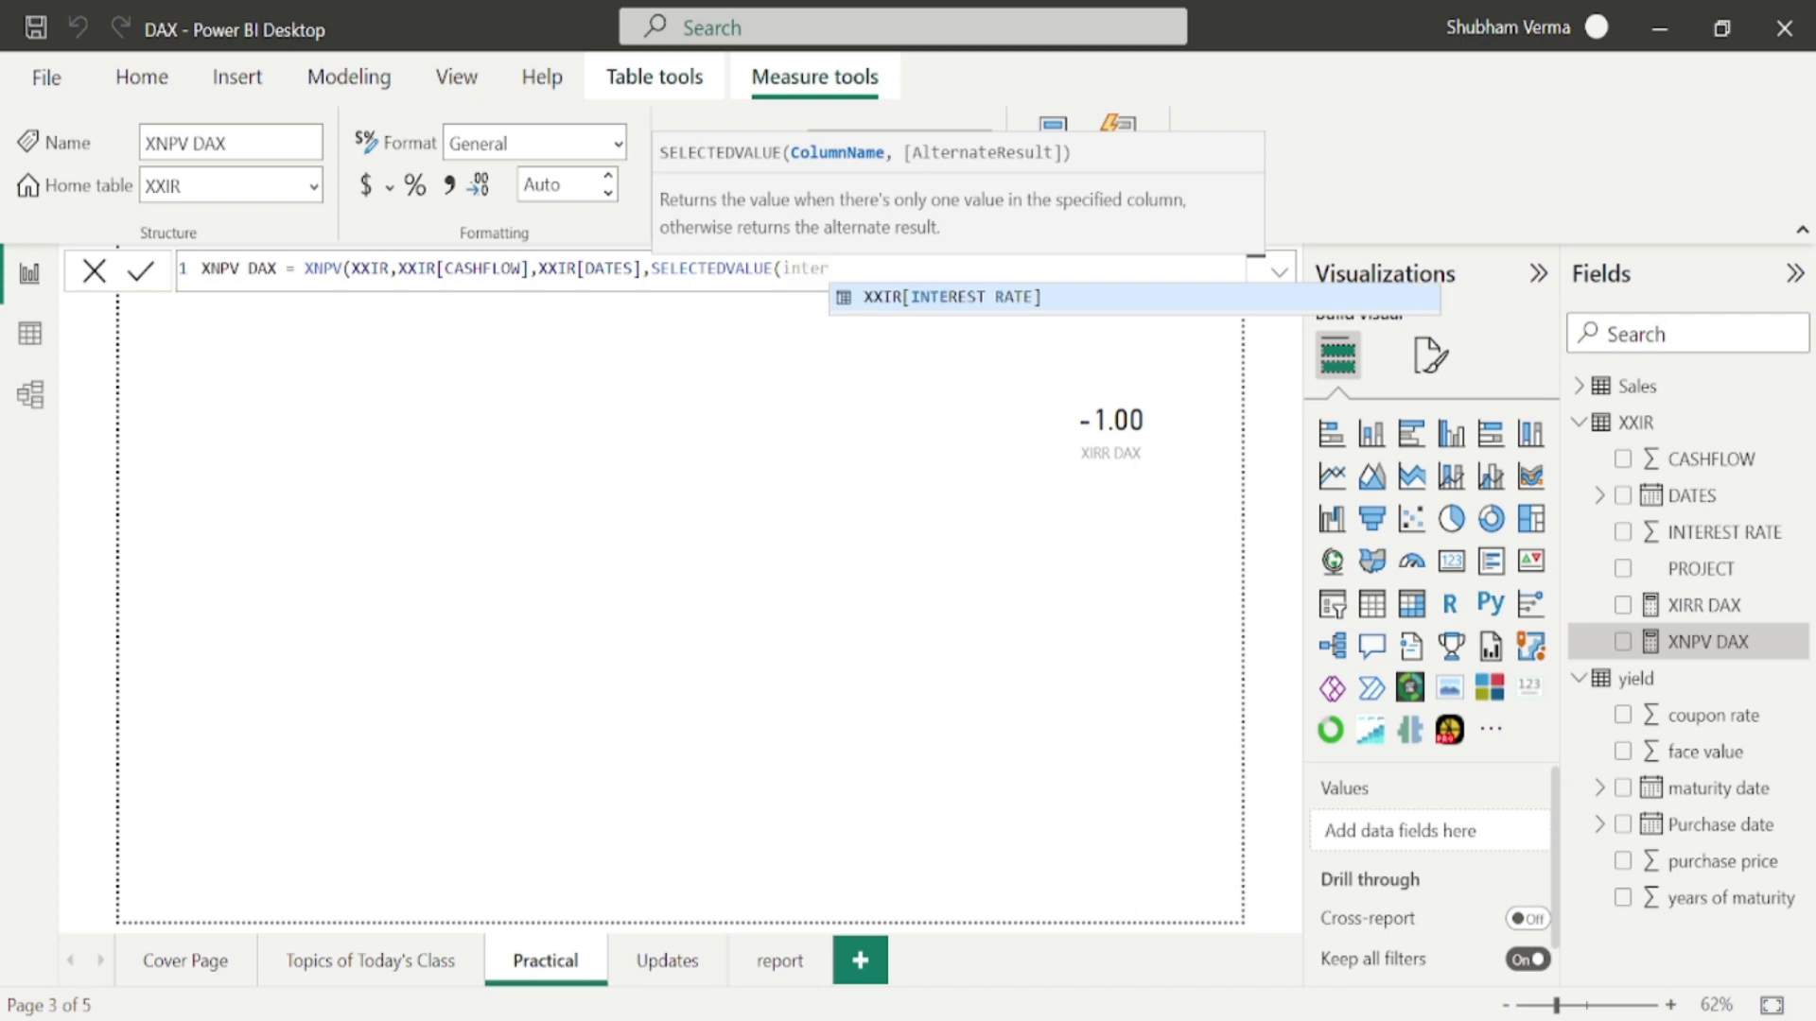
pyautogui.press('Tab')
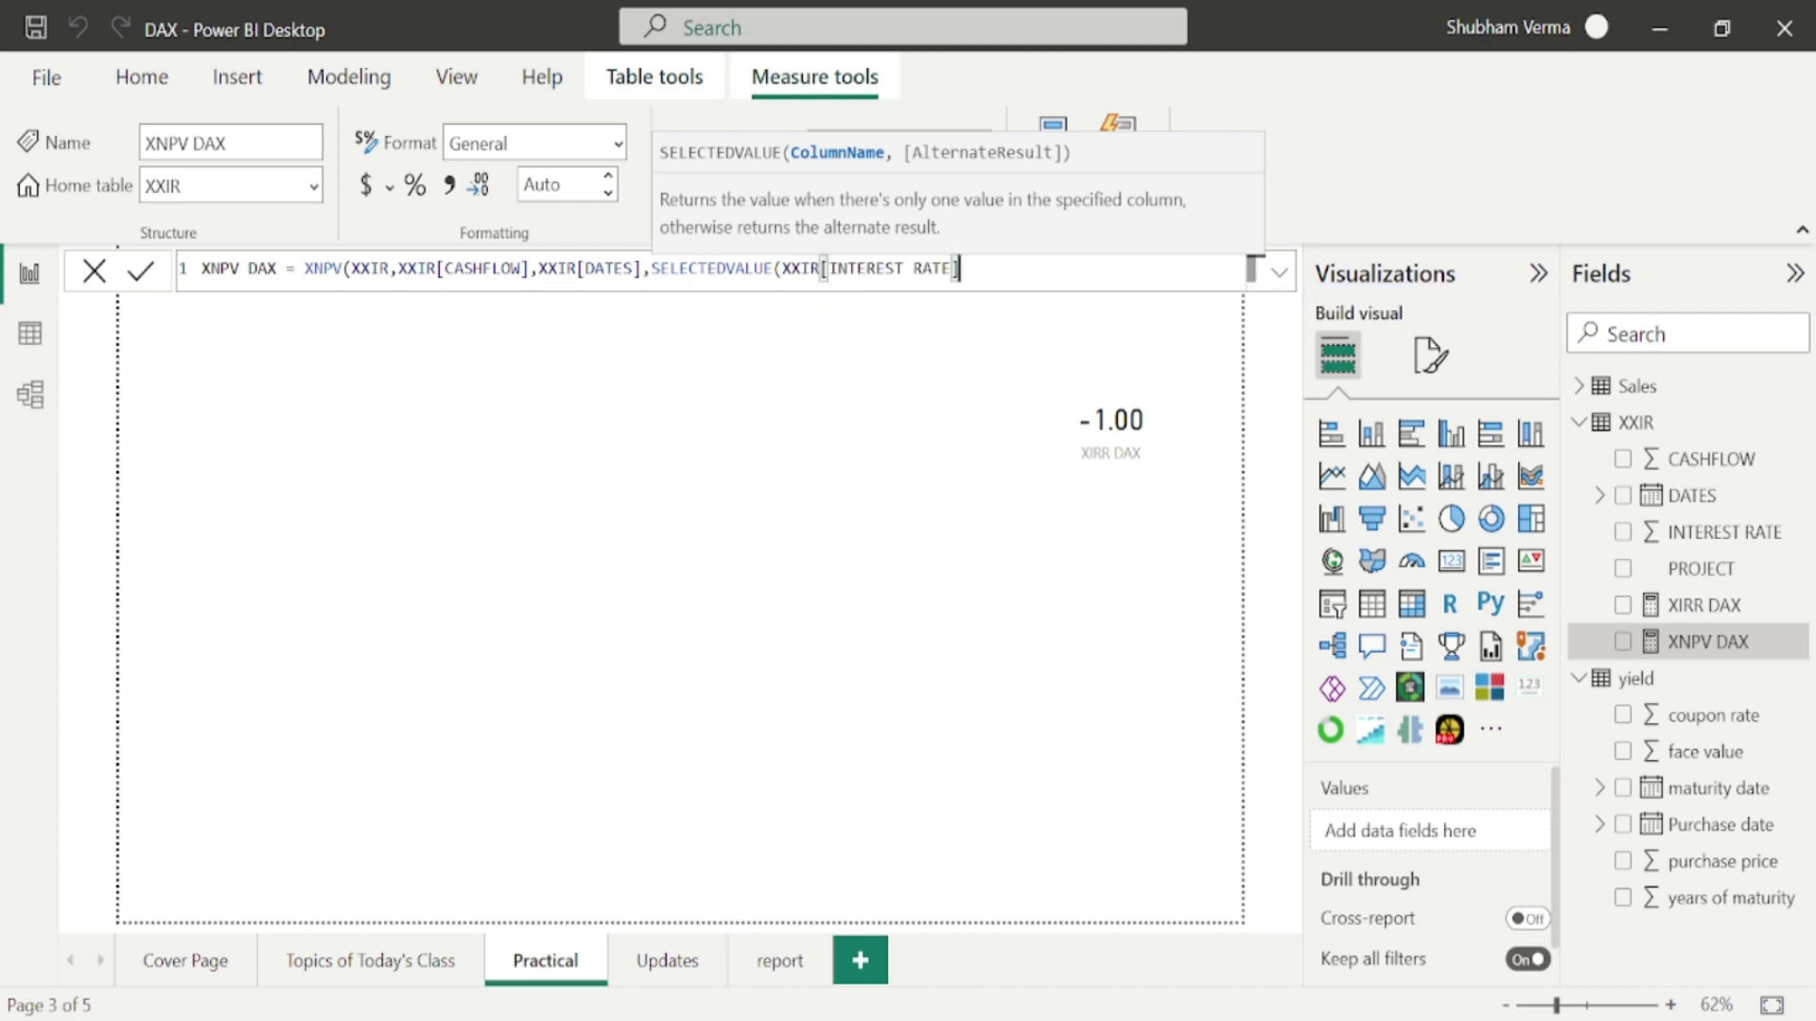
pyautogui.write(')')
pyautogui.press('Return')
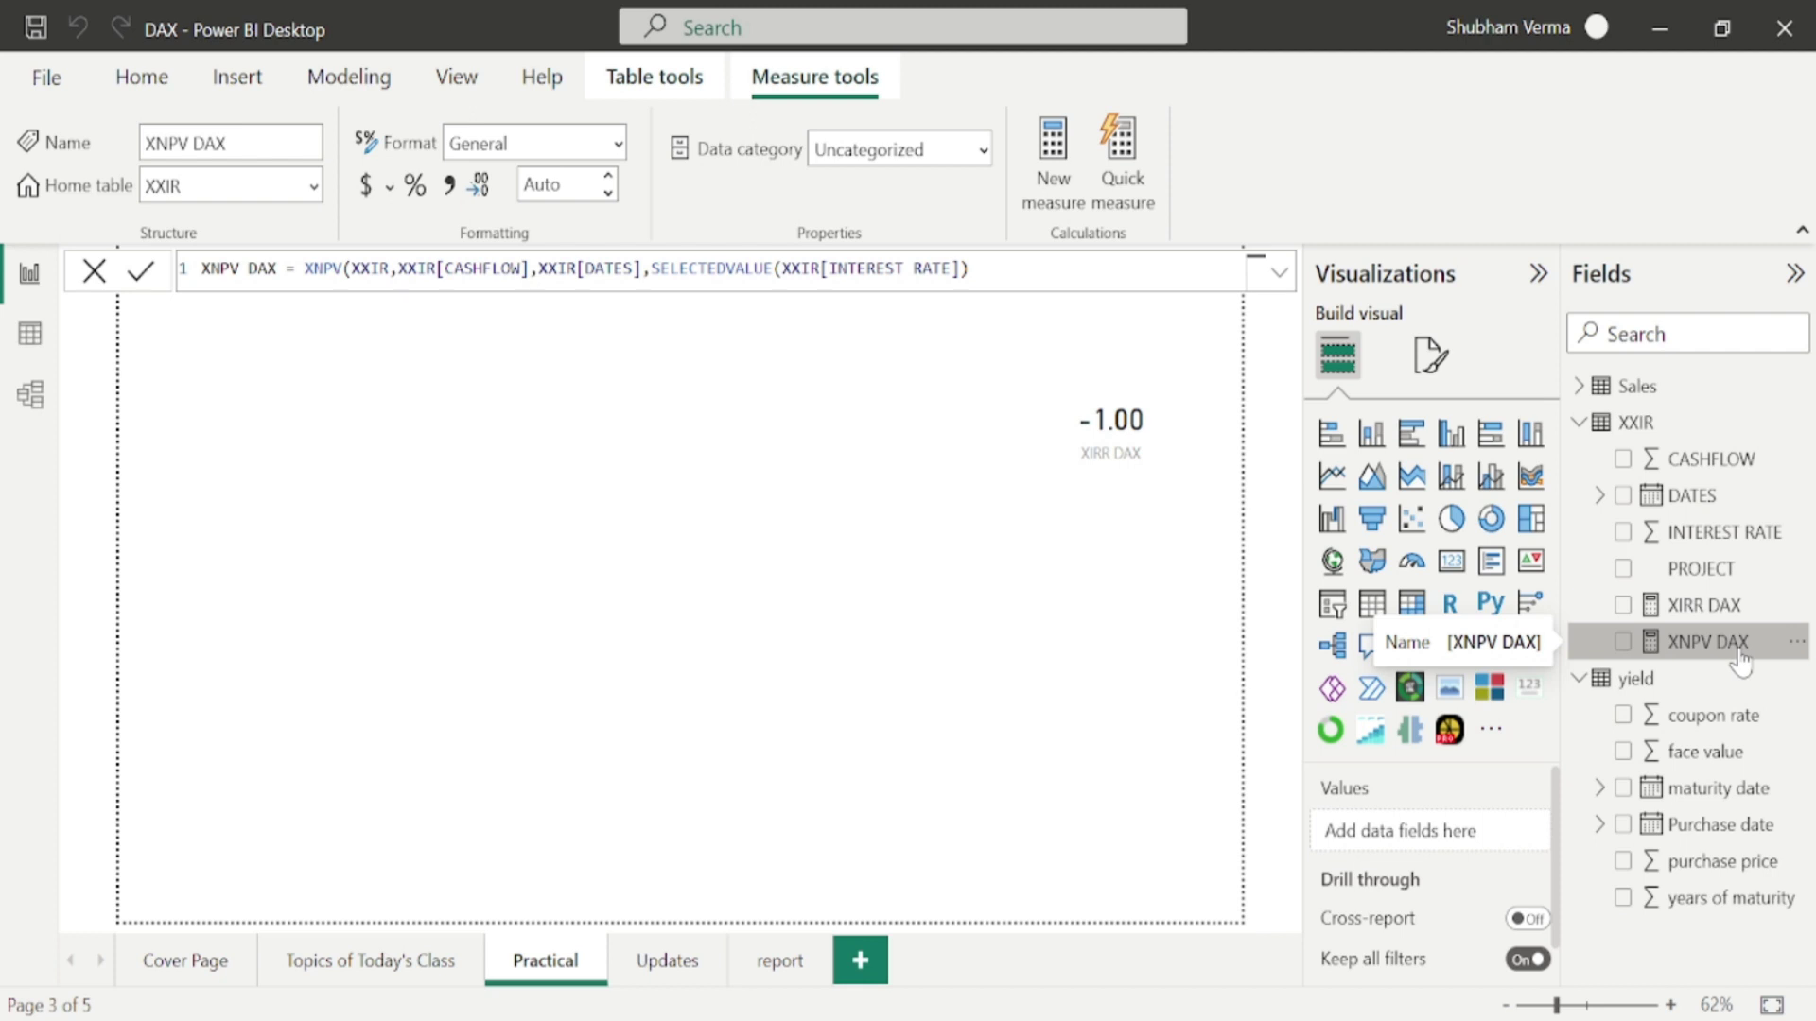
# - Place the XNPV DAX measure on the report page as a card
pyautogui.moveTo(1741, 652); pyautogui.dragTo(1147, 596)
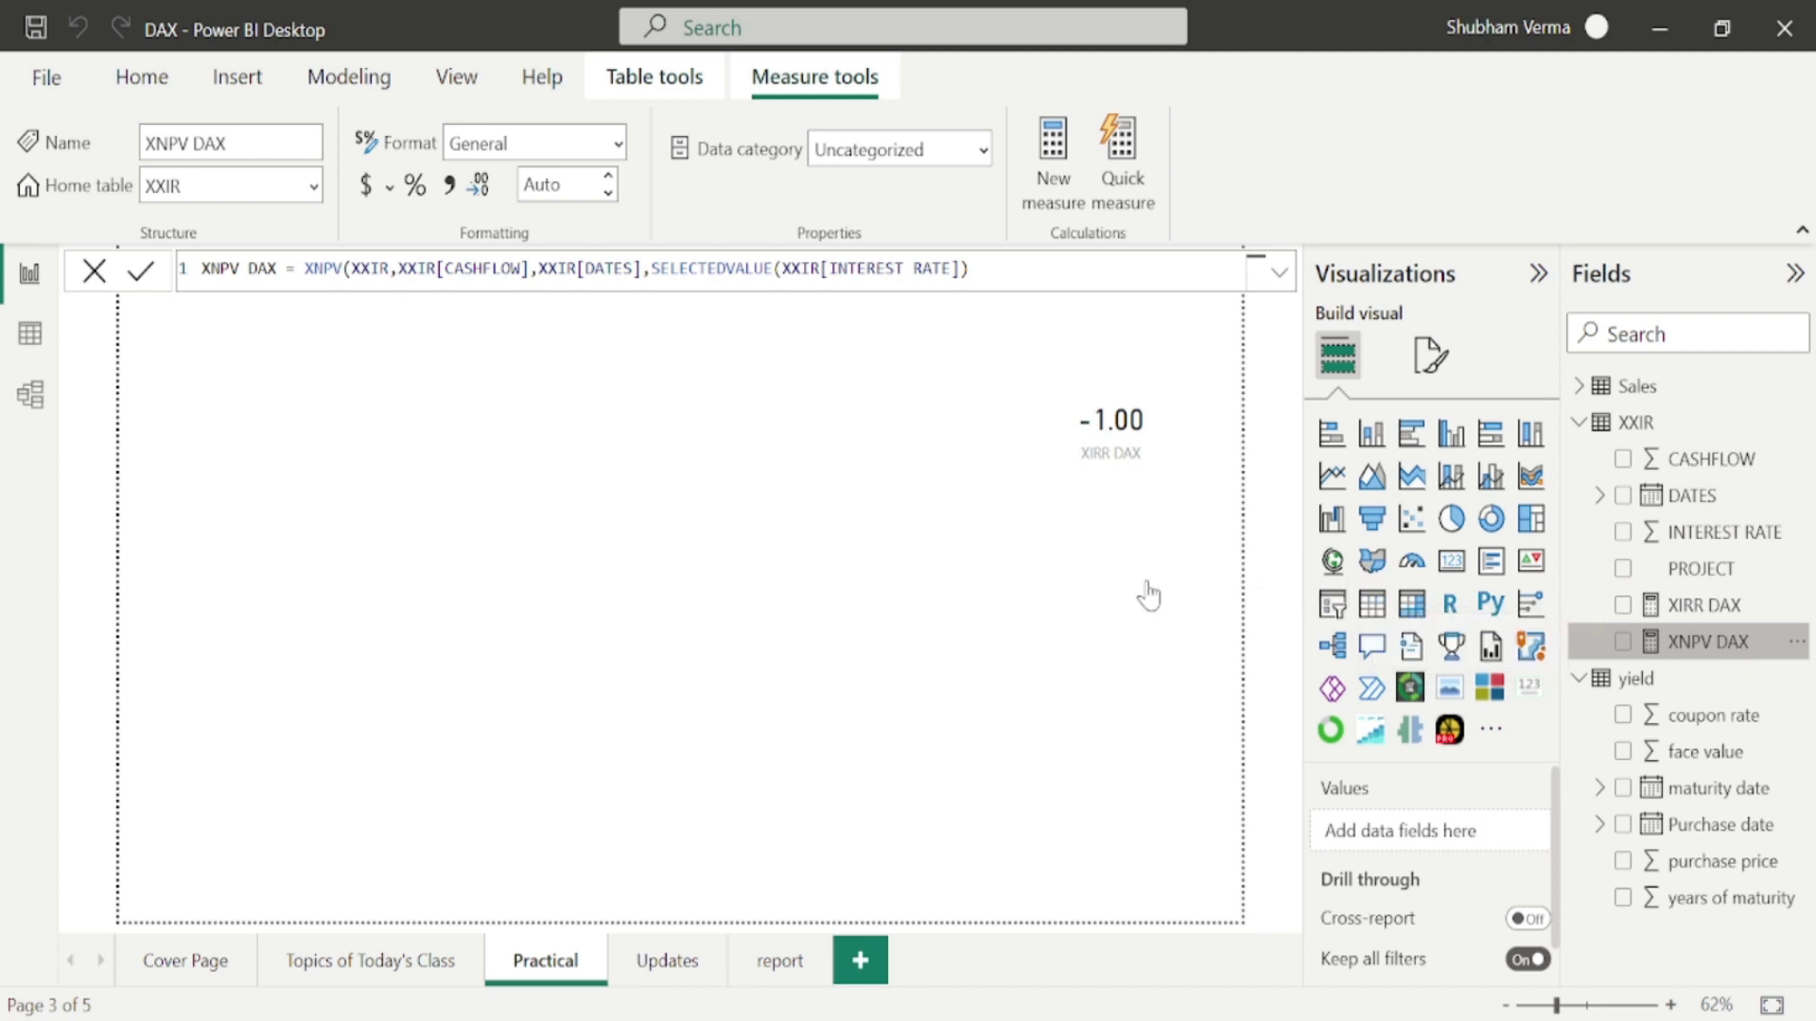
pyautogui.click(1453, 564)
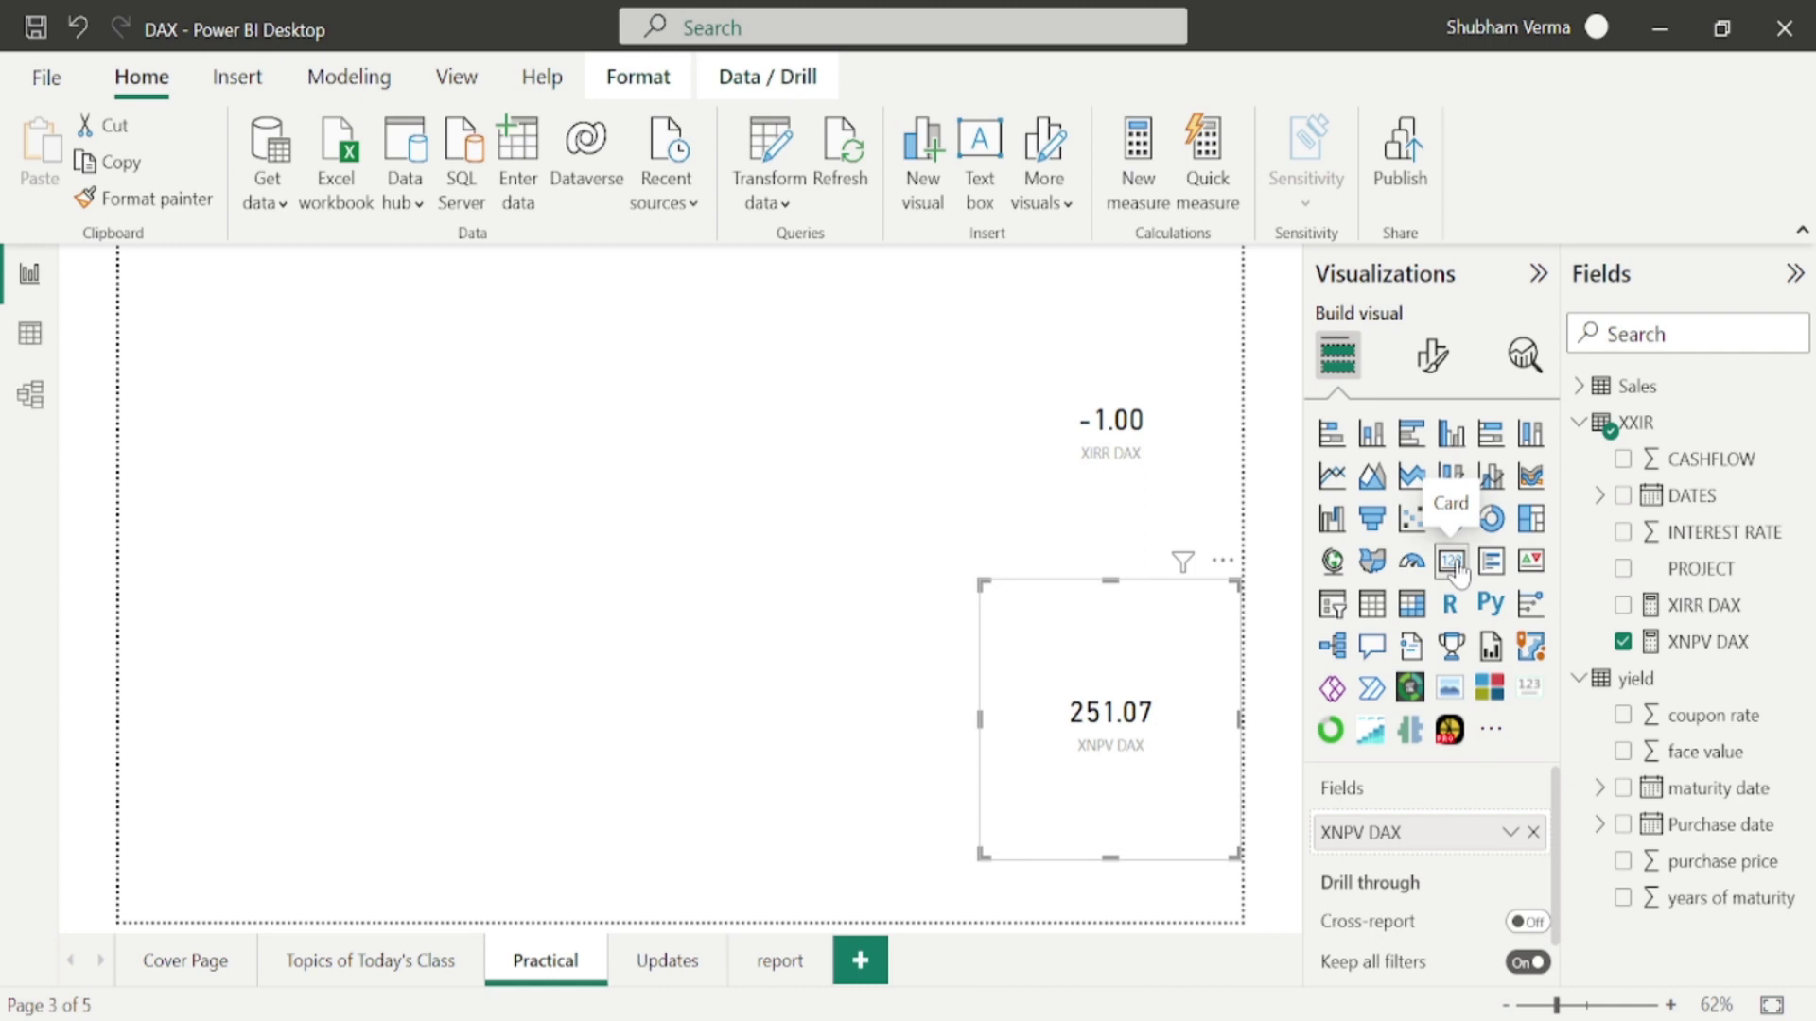
pyautogui.click(1663, 649)
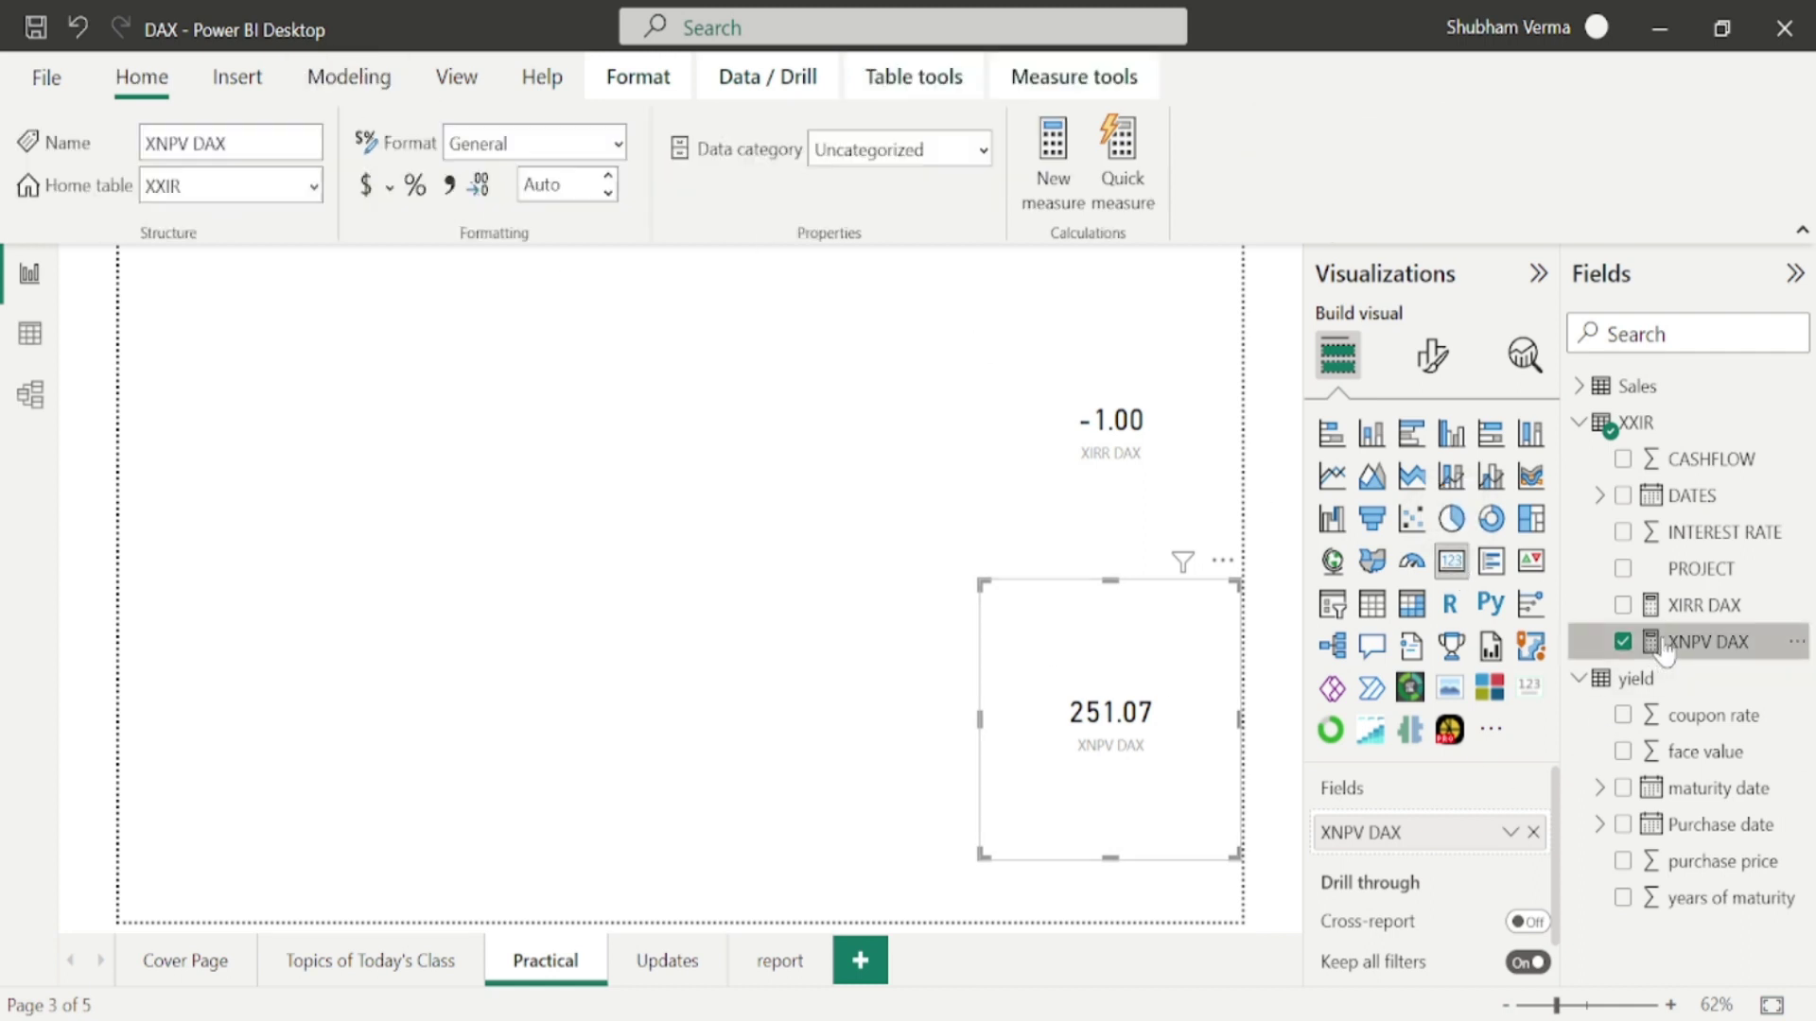
# - Format XNPV DAX as a percentage so the card reads 25106.71%
pyautogui.click(416, 185)
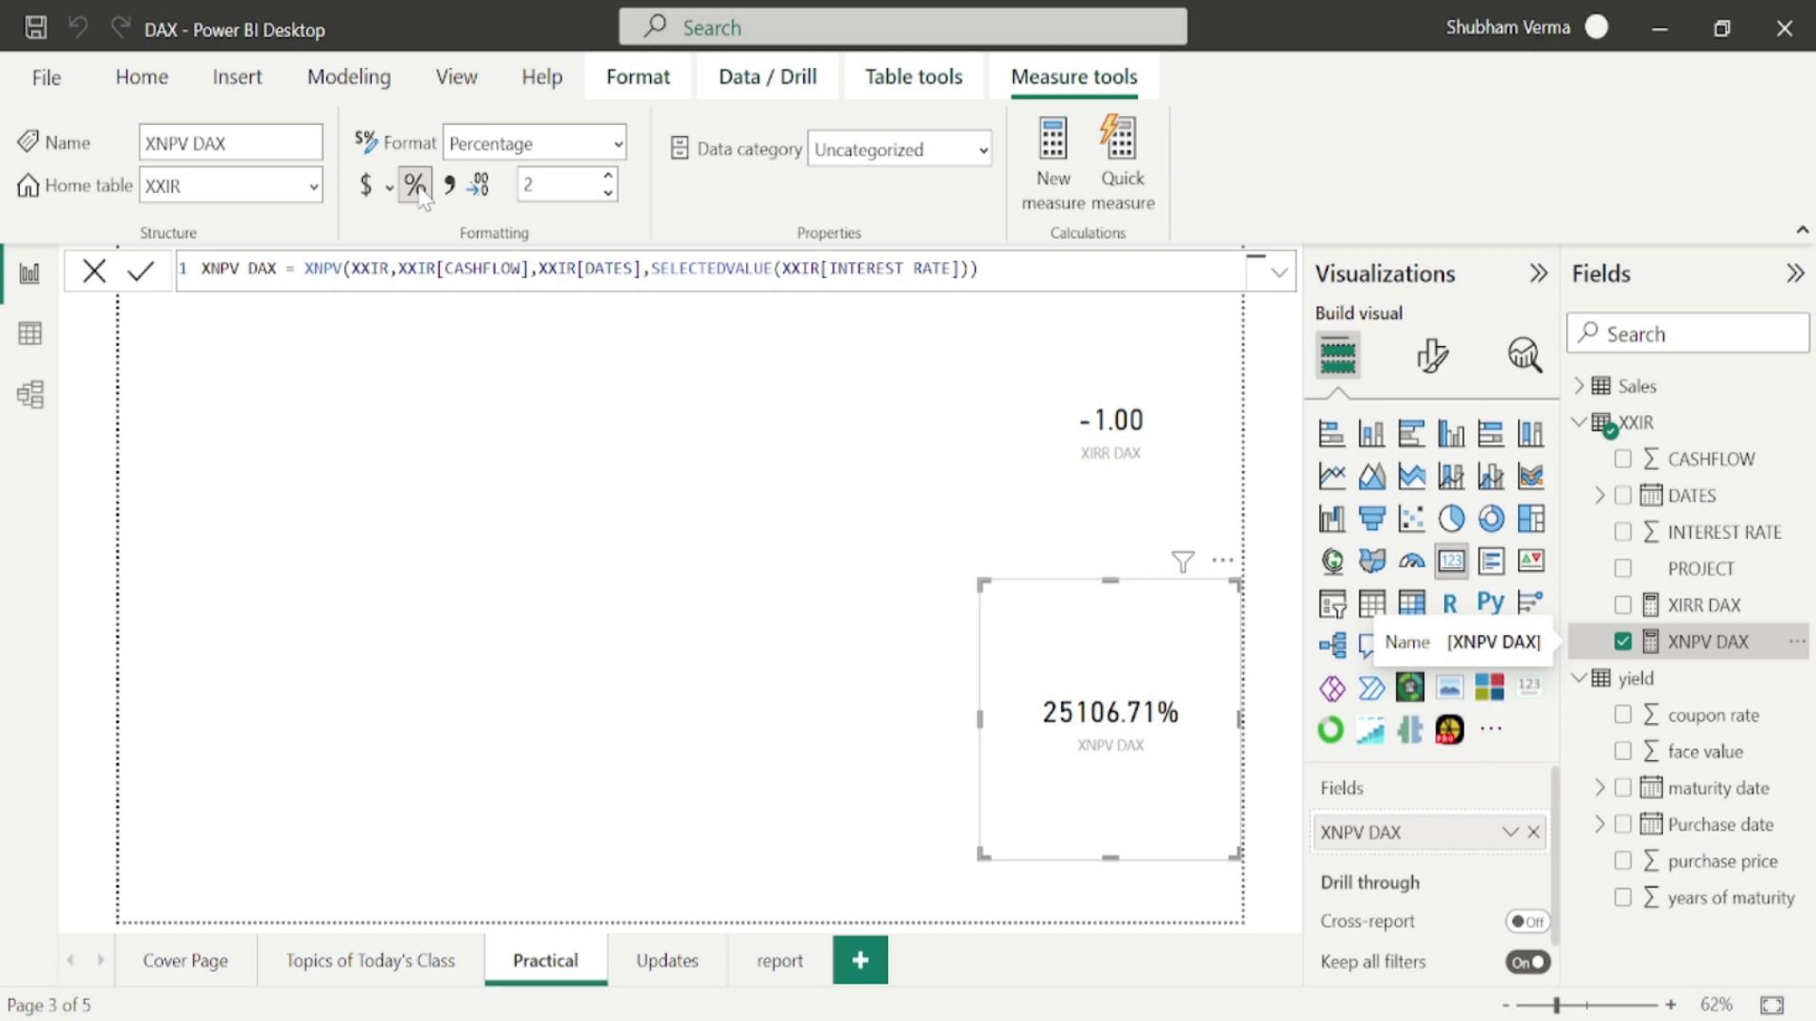
pyautogui.click(973, 700)
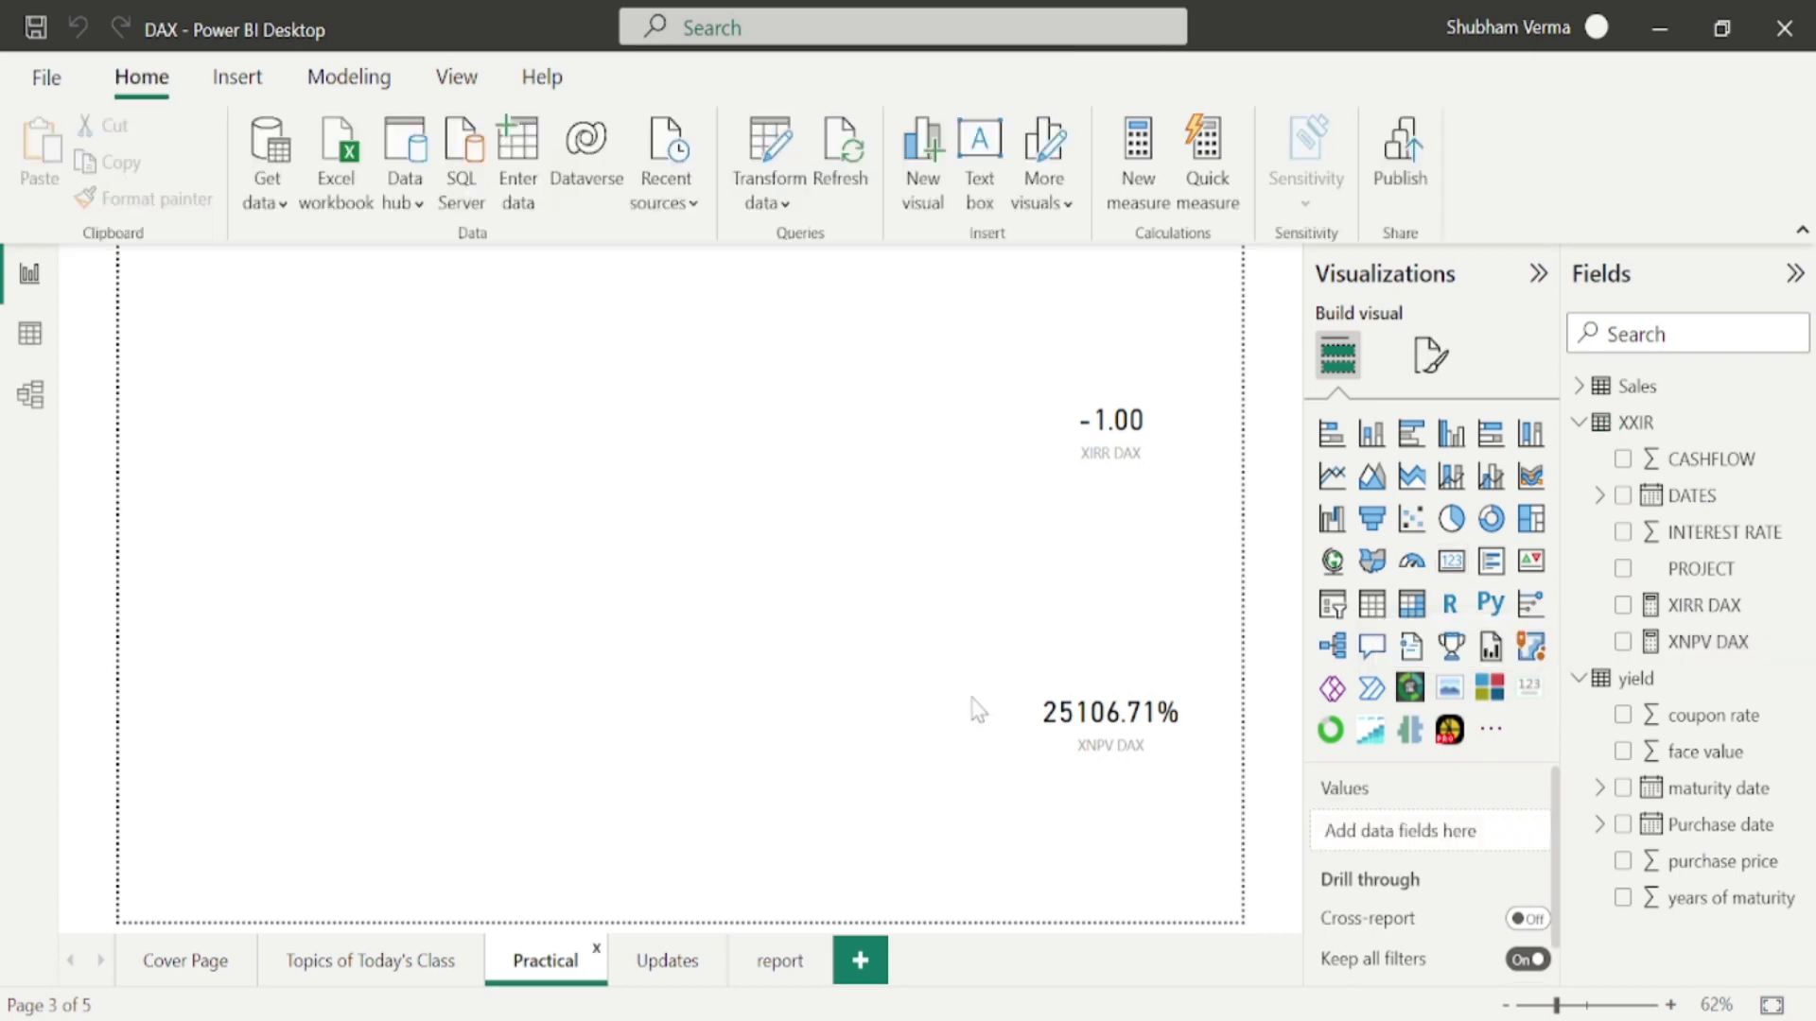
pyautogui.click(383, 967)
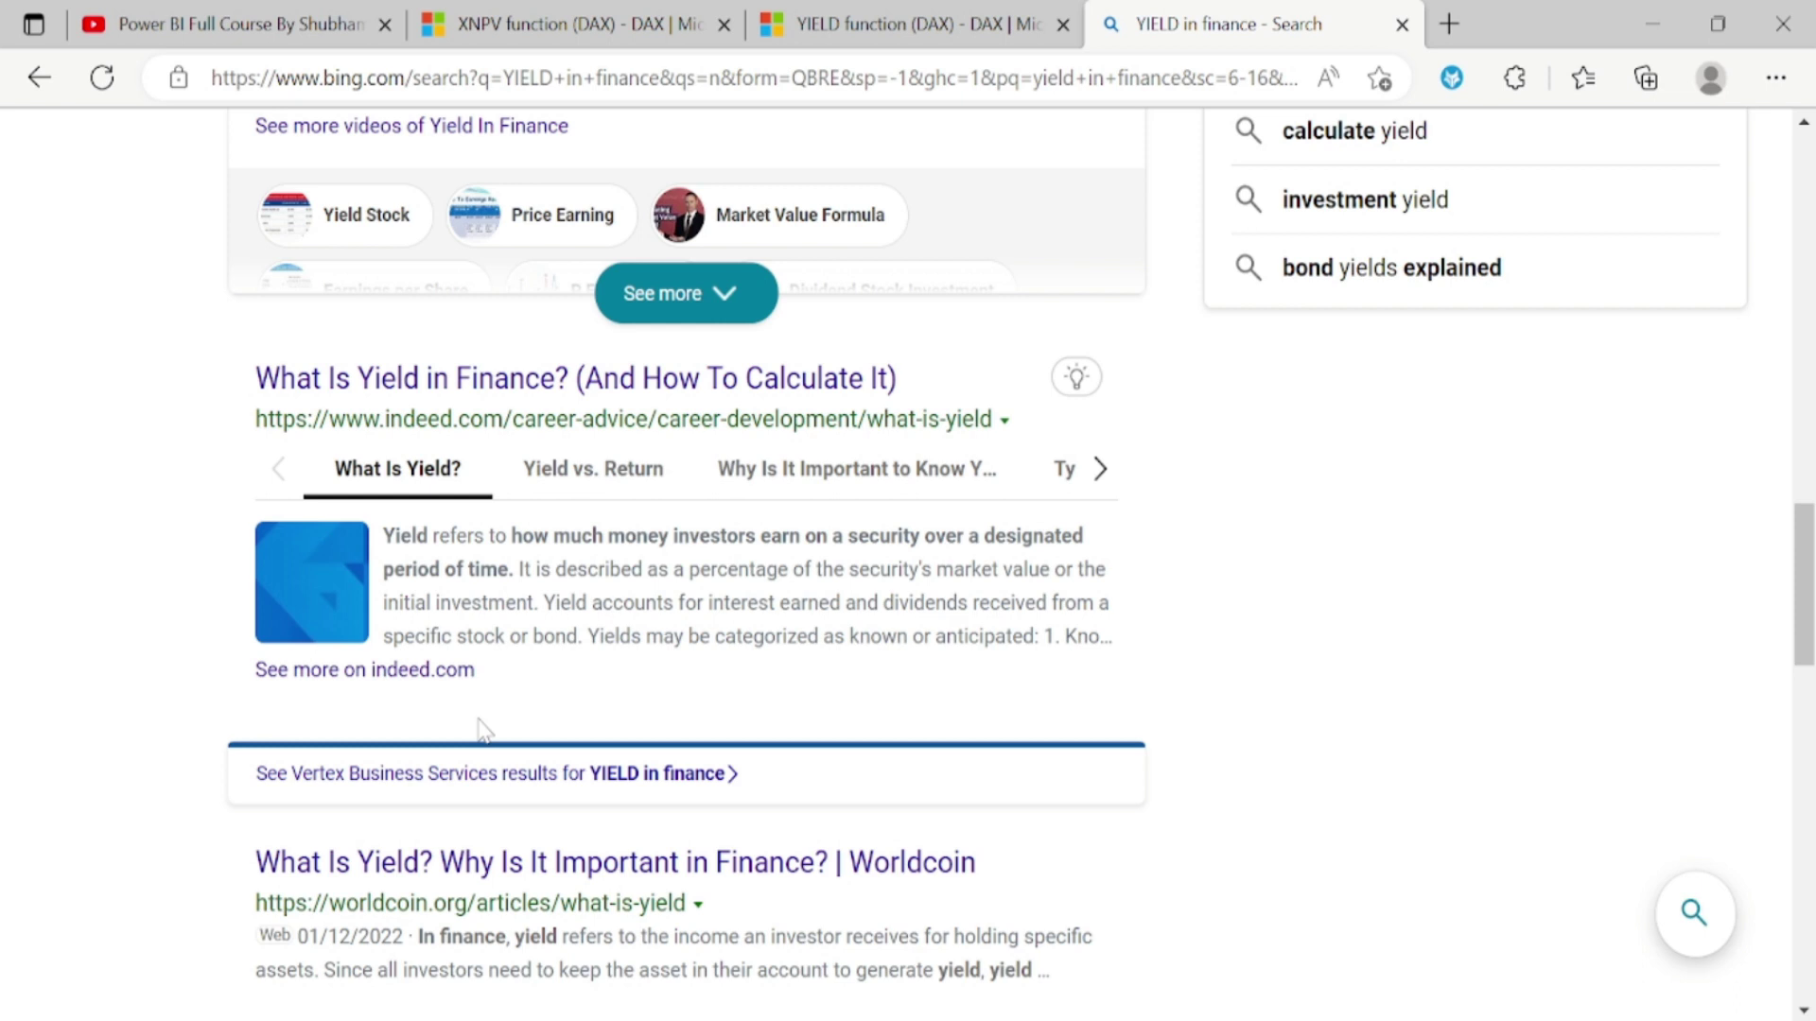
# - Switch to the YIELD function (DAX) tab in Edge
pyautogui.click(812, 13)
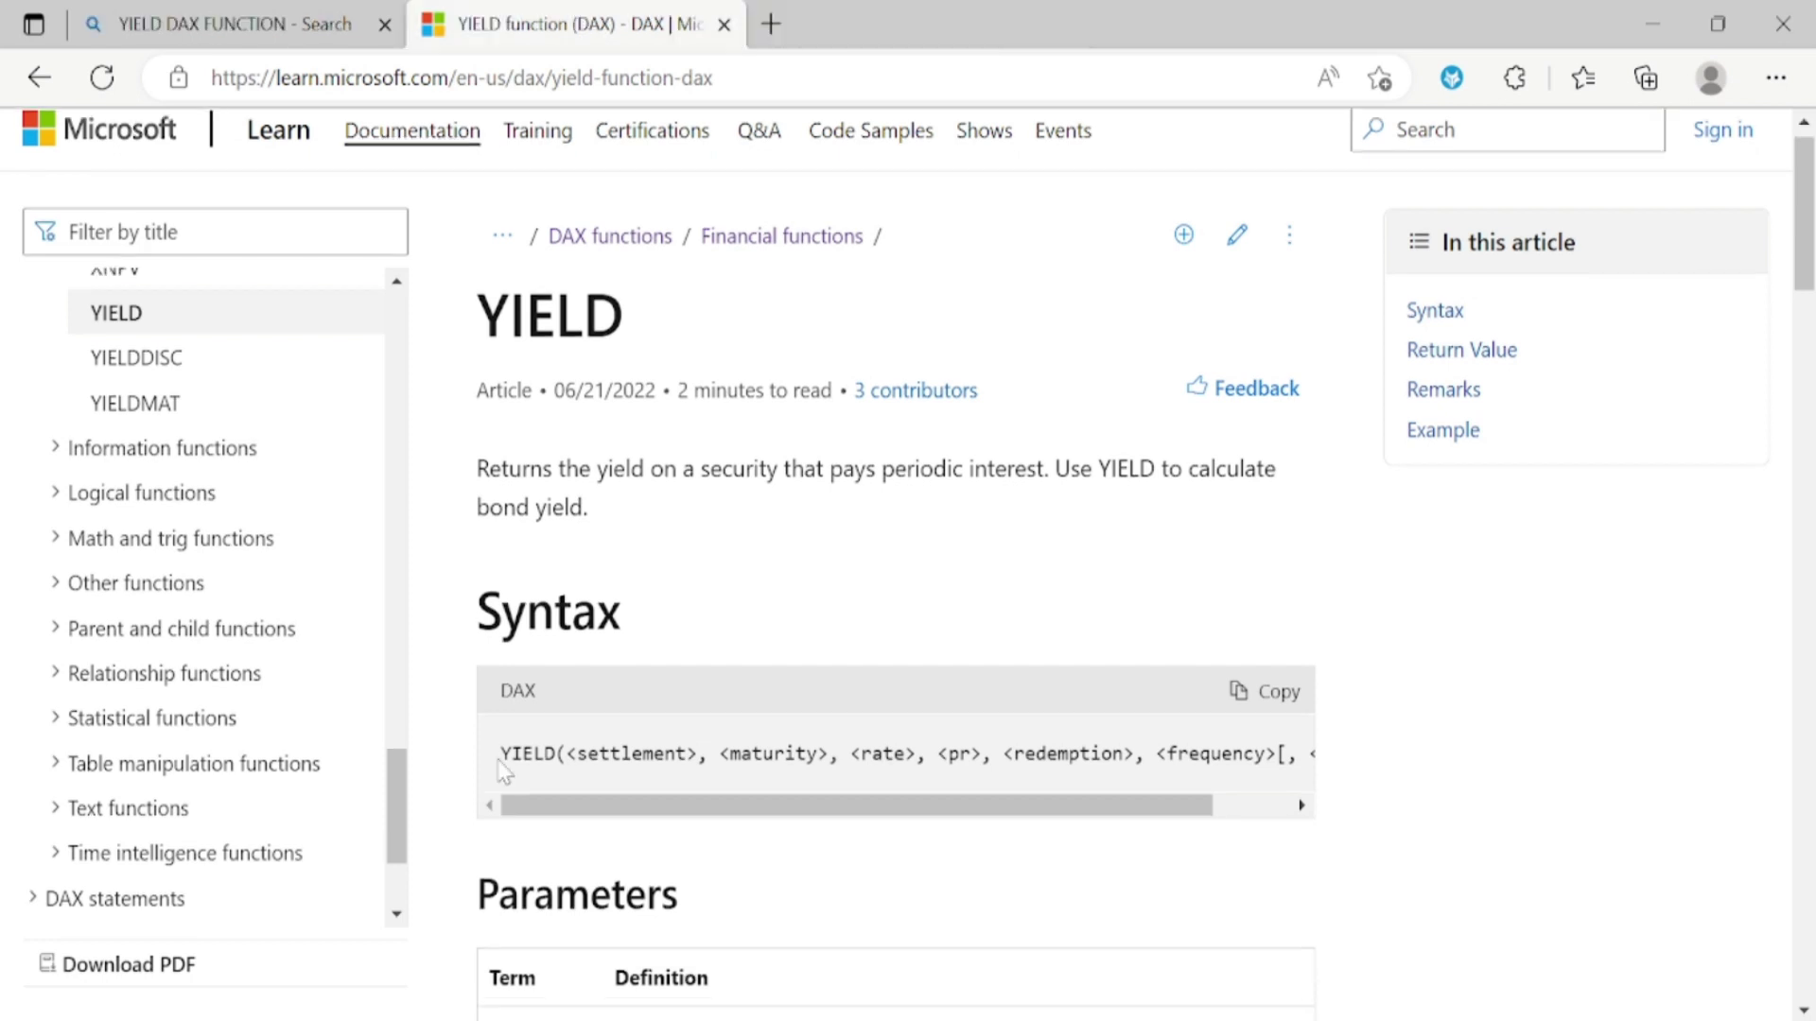
# - Select the YIELD syntax line, read through parameters and remarks, then return to Power BI
pyautogui.moveTo(500, 762); pyautogui.dragTo(1319, 761)
pyautogui.scroll(-6, 896, 567)
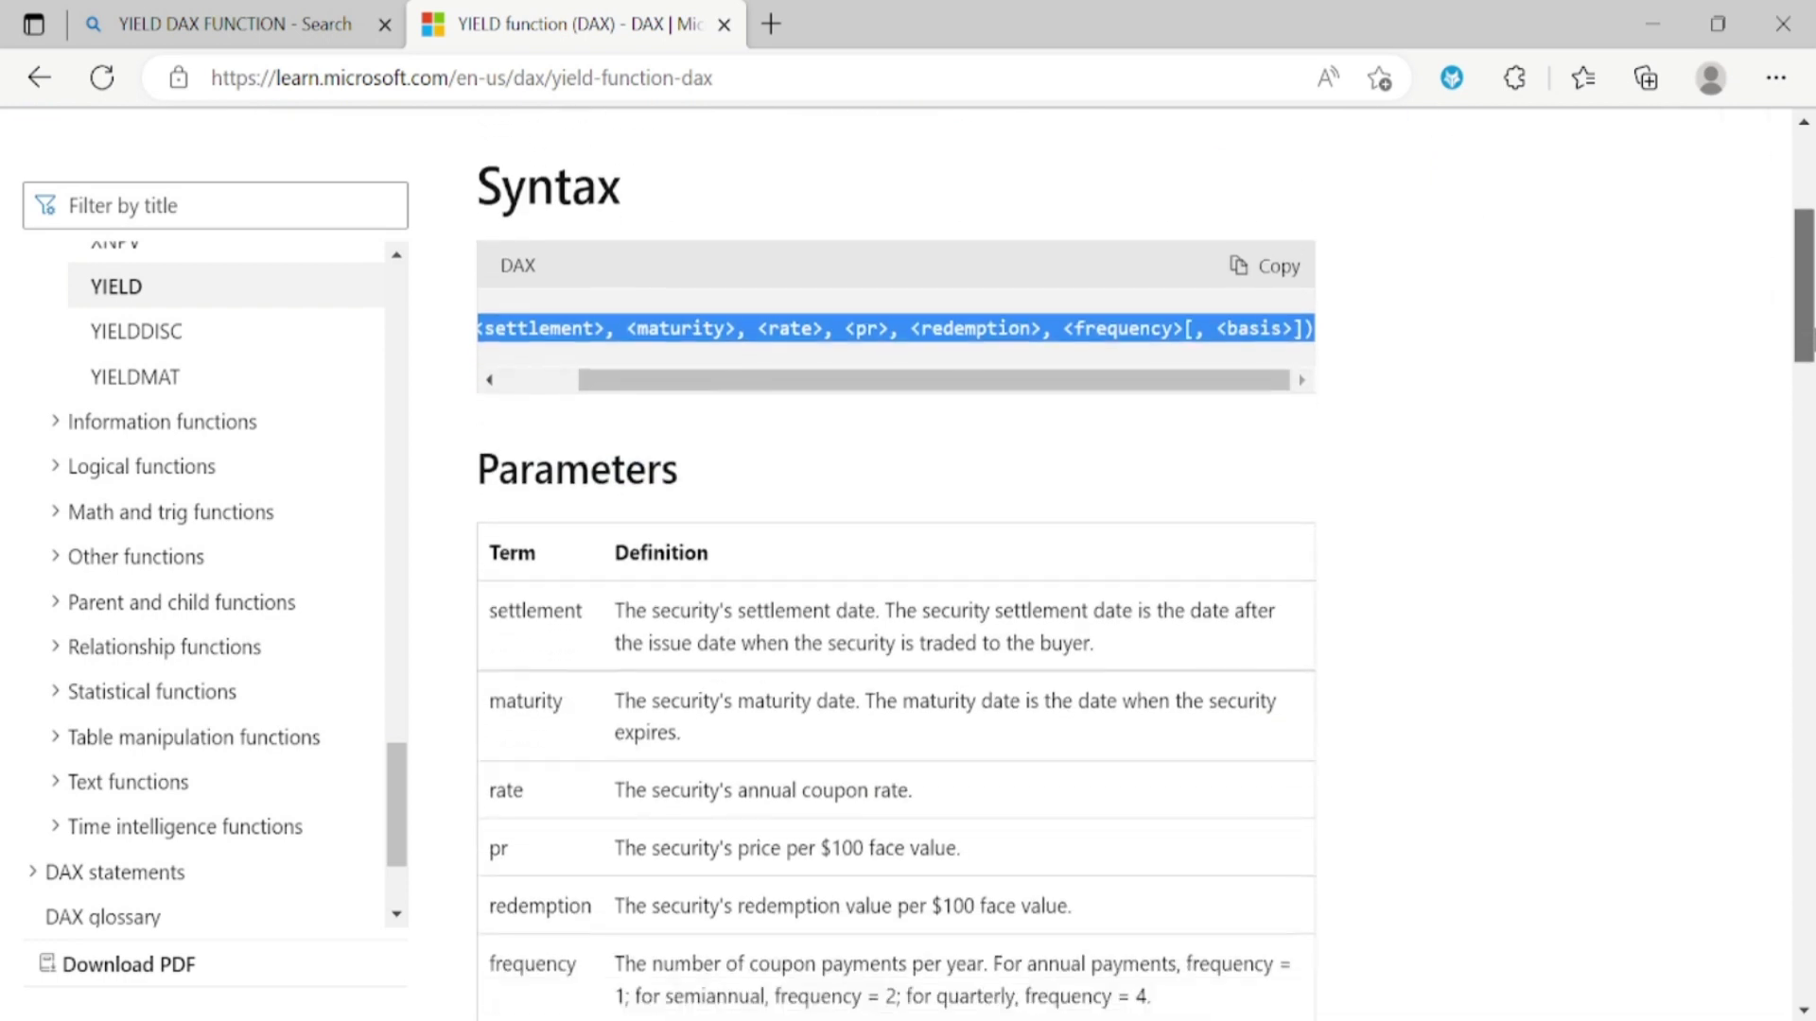
pyautogui.scroll(-2, 897, 568)
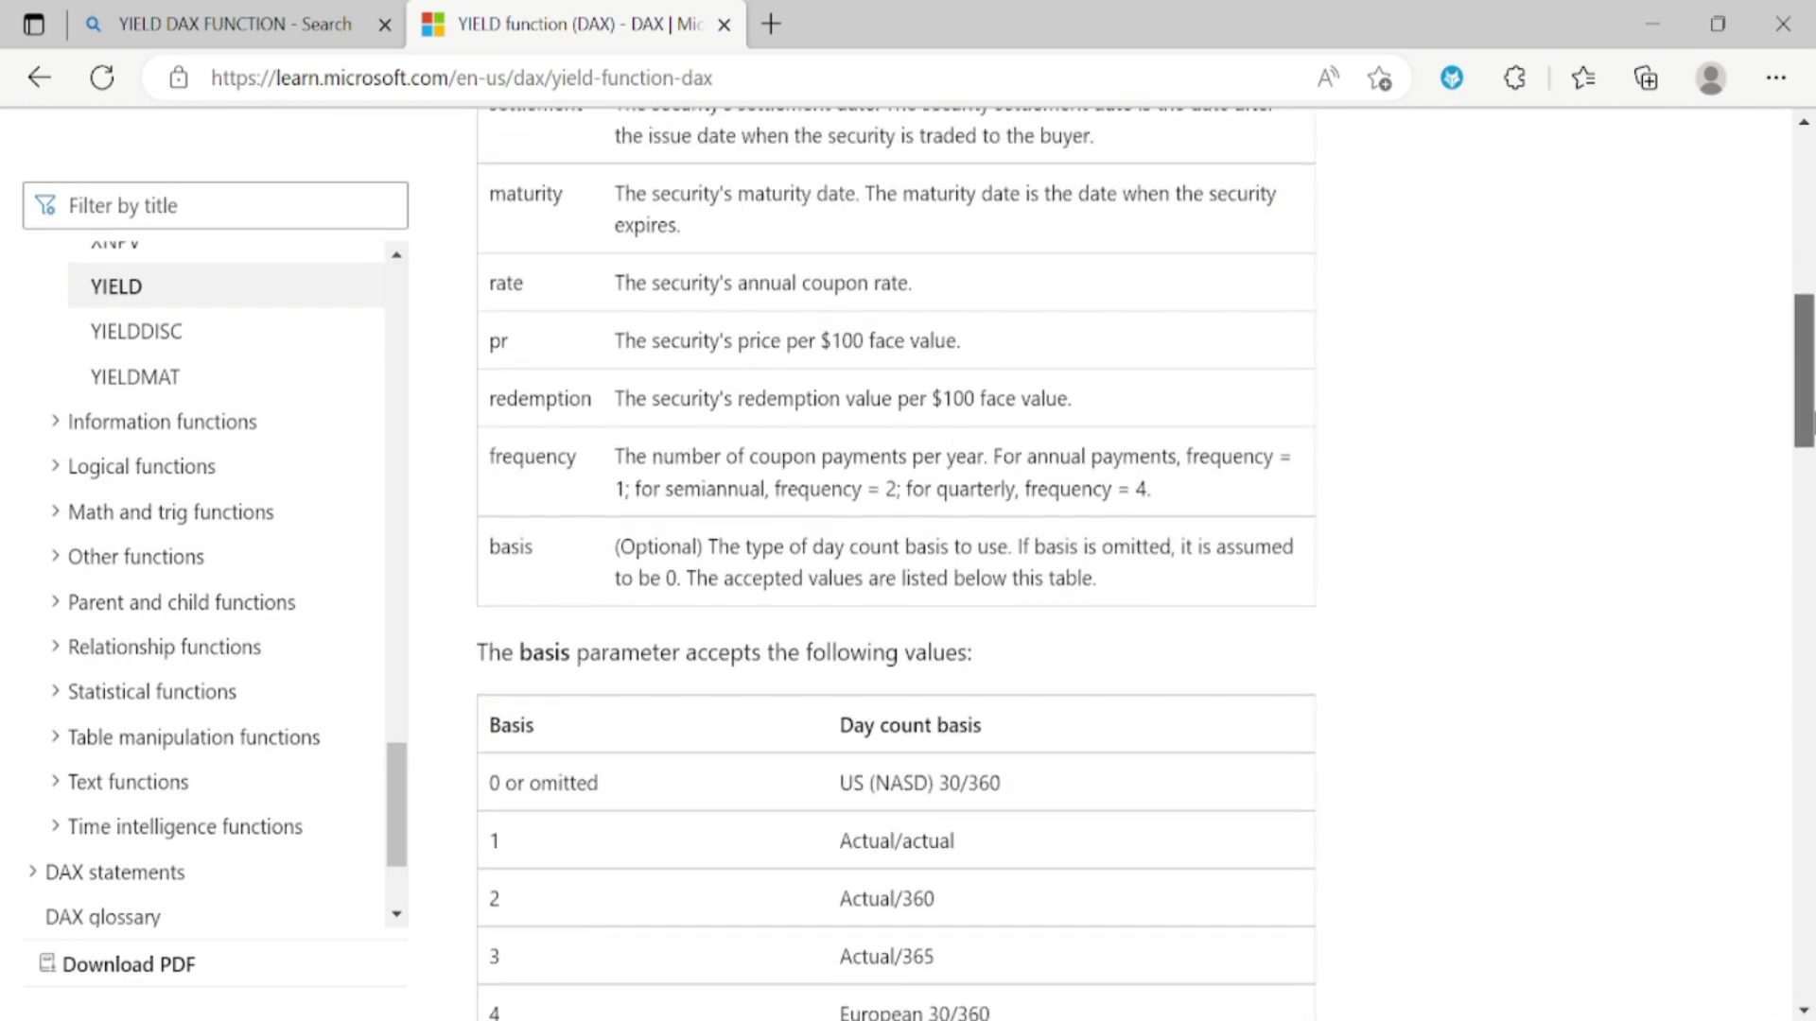
pyautogui.scroll(-2, 897, 567)
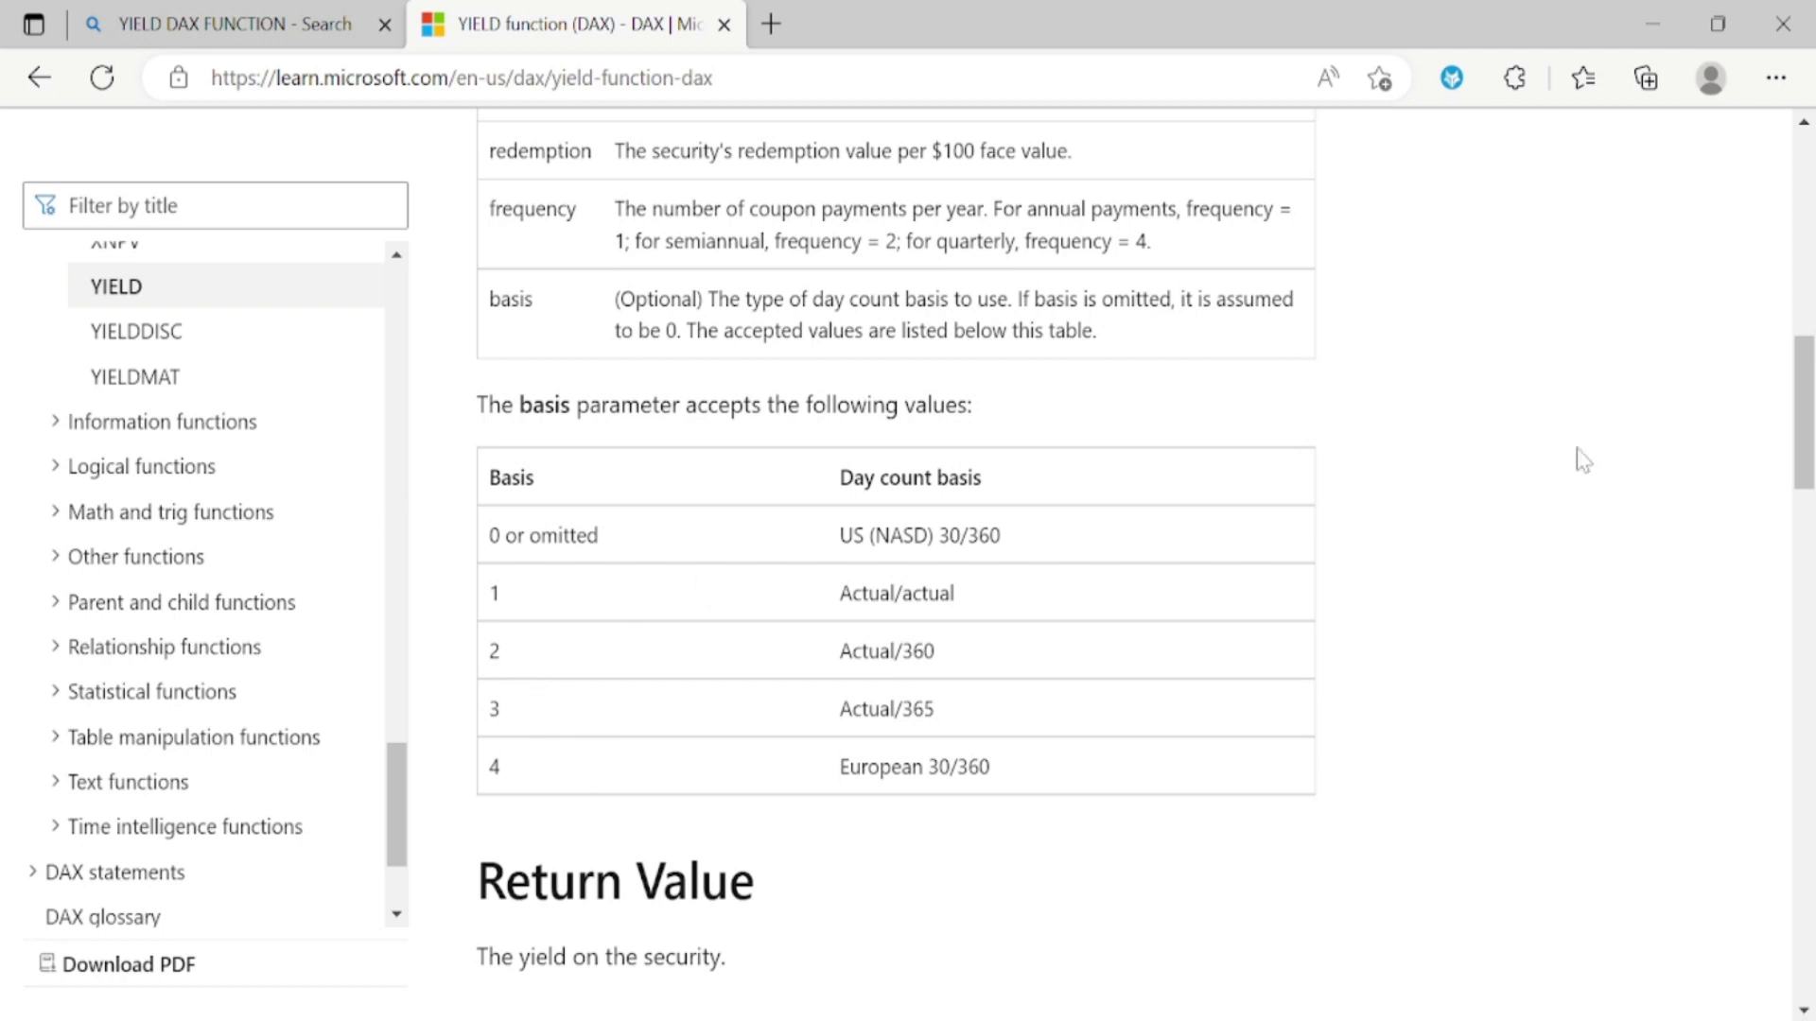
pyautogui.moveTo(1811, 402); pyautogui.dragTo(1809, 579)
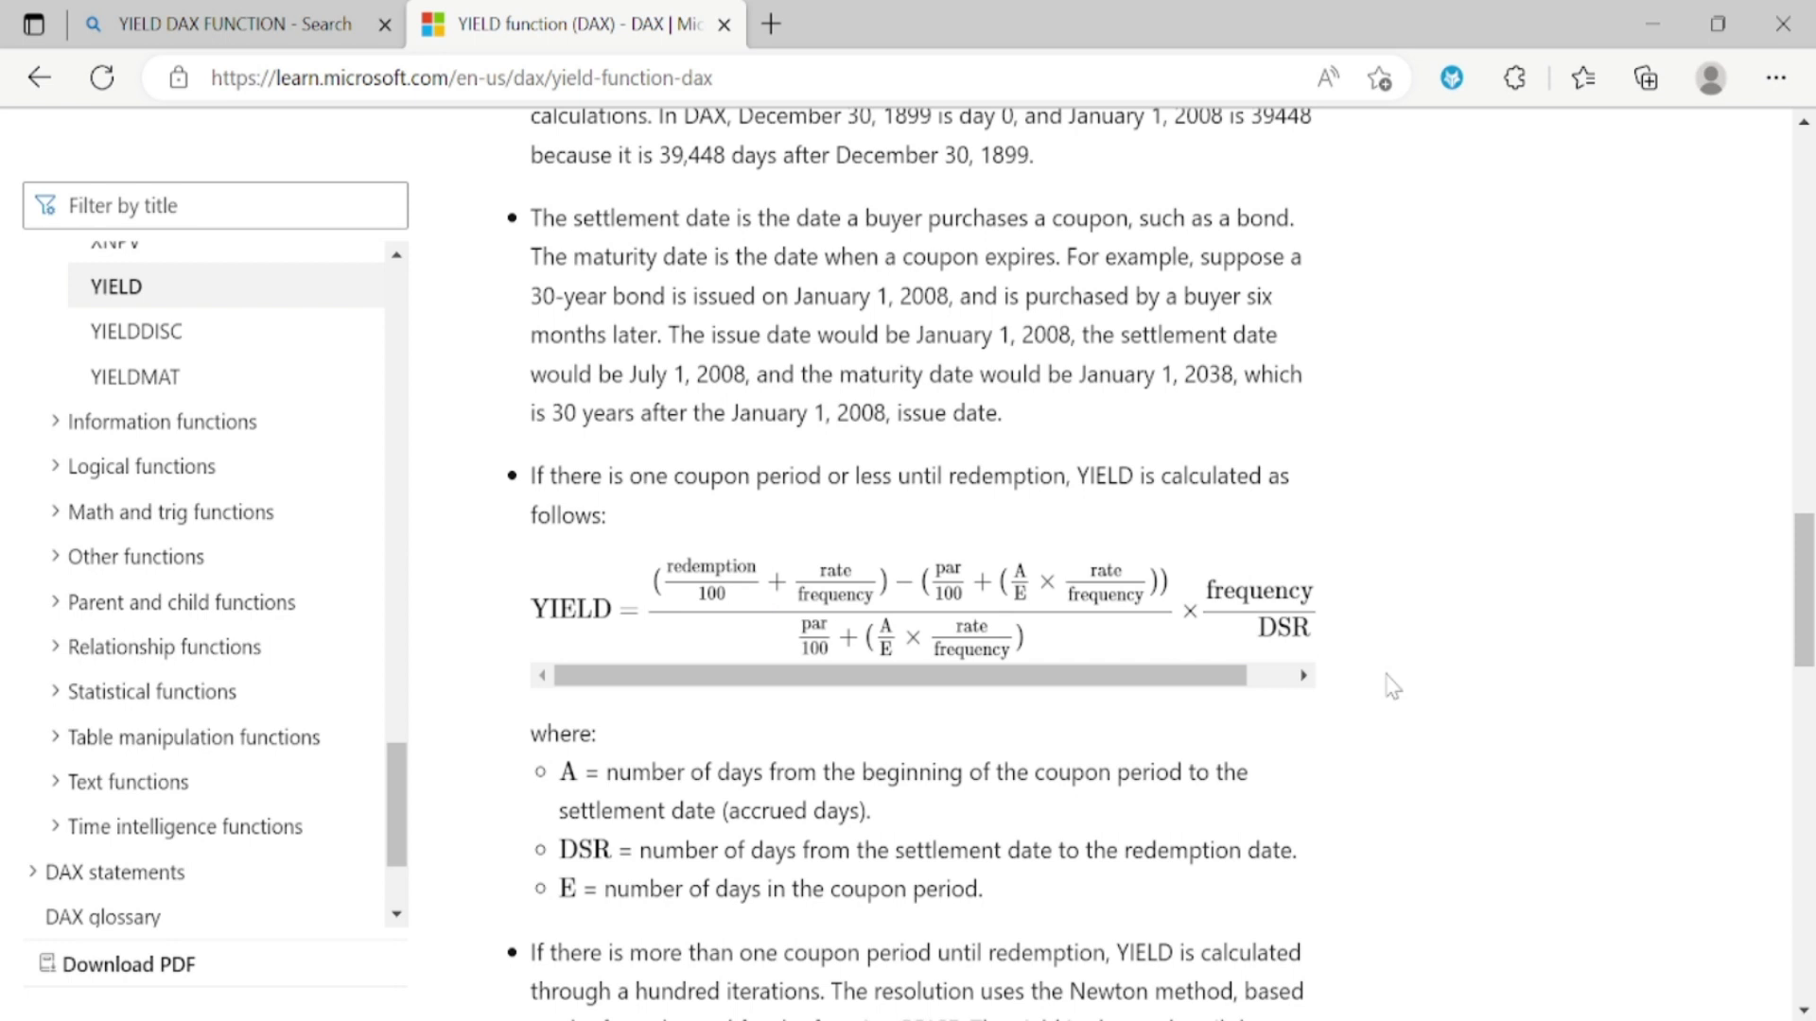
pyautogui.moveTo(1807, 541); pyautogui.dragTo(1806, 598)
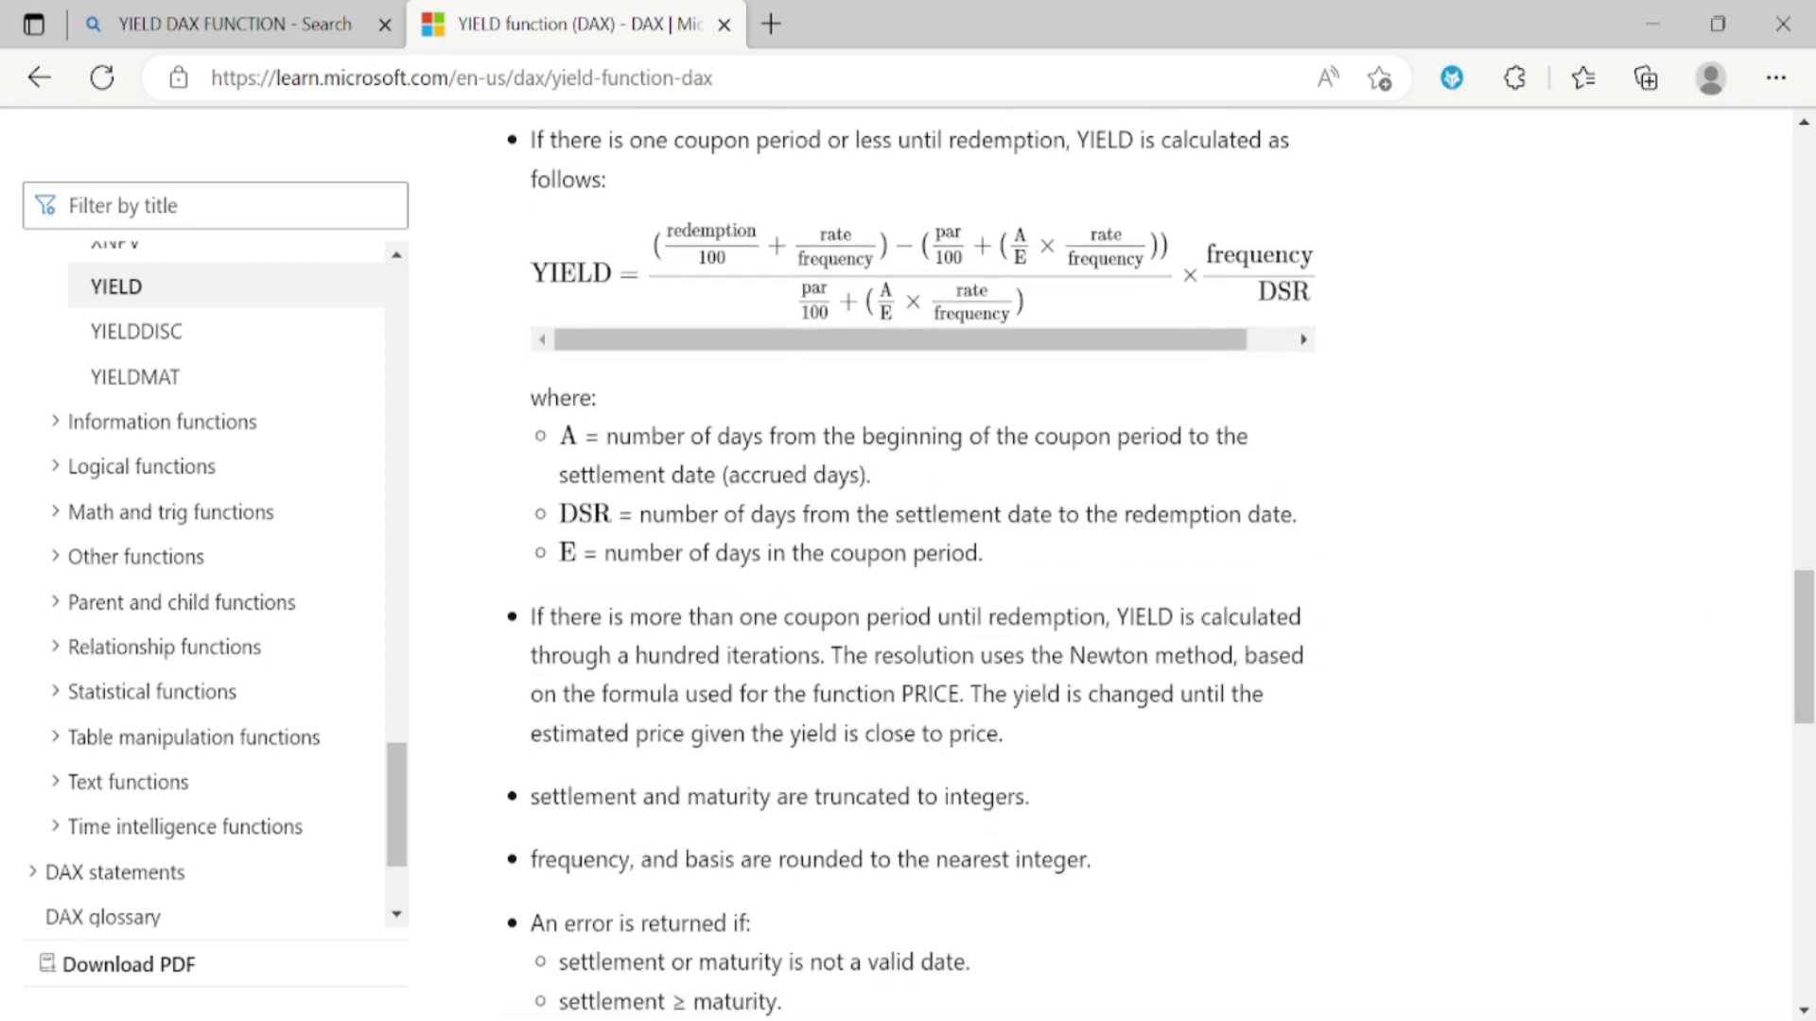
pyautogui.hotkey('alt', 'Tab')
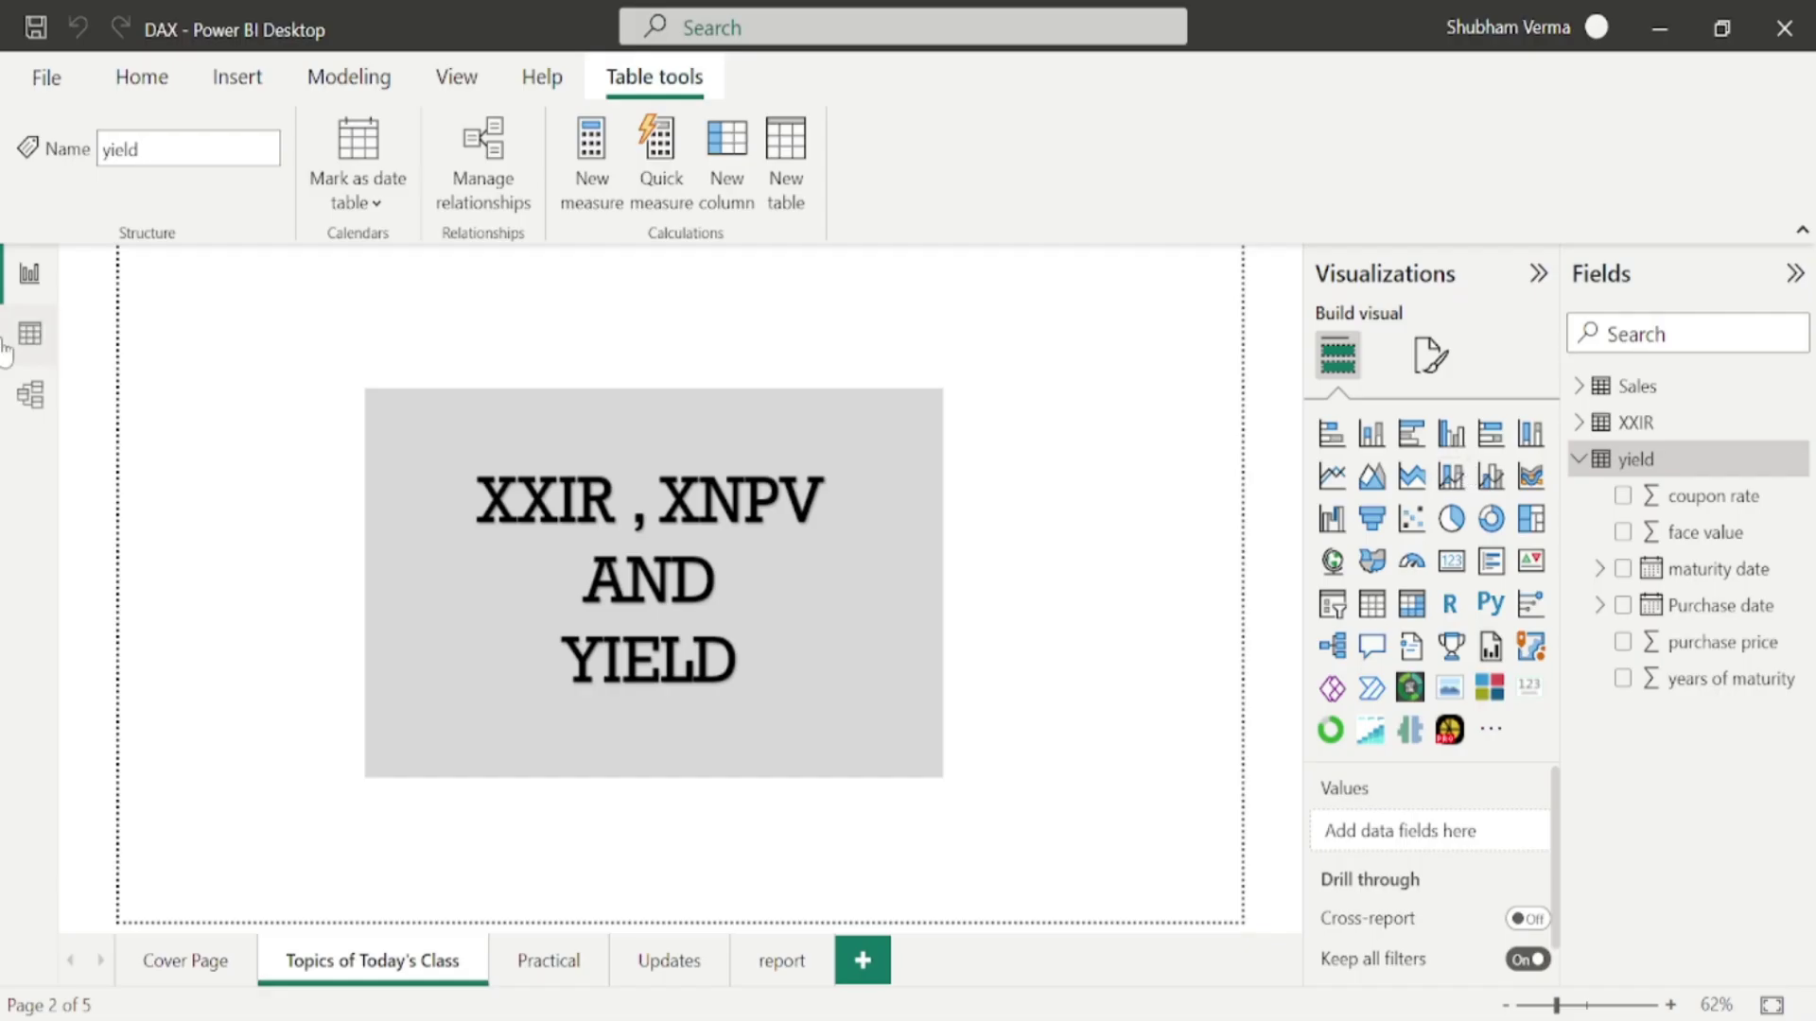
# - View the yield table's bond row (face value 200, price 180, coupon 5) and open its options
pyautogui.click(27, 342)
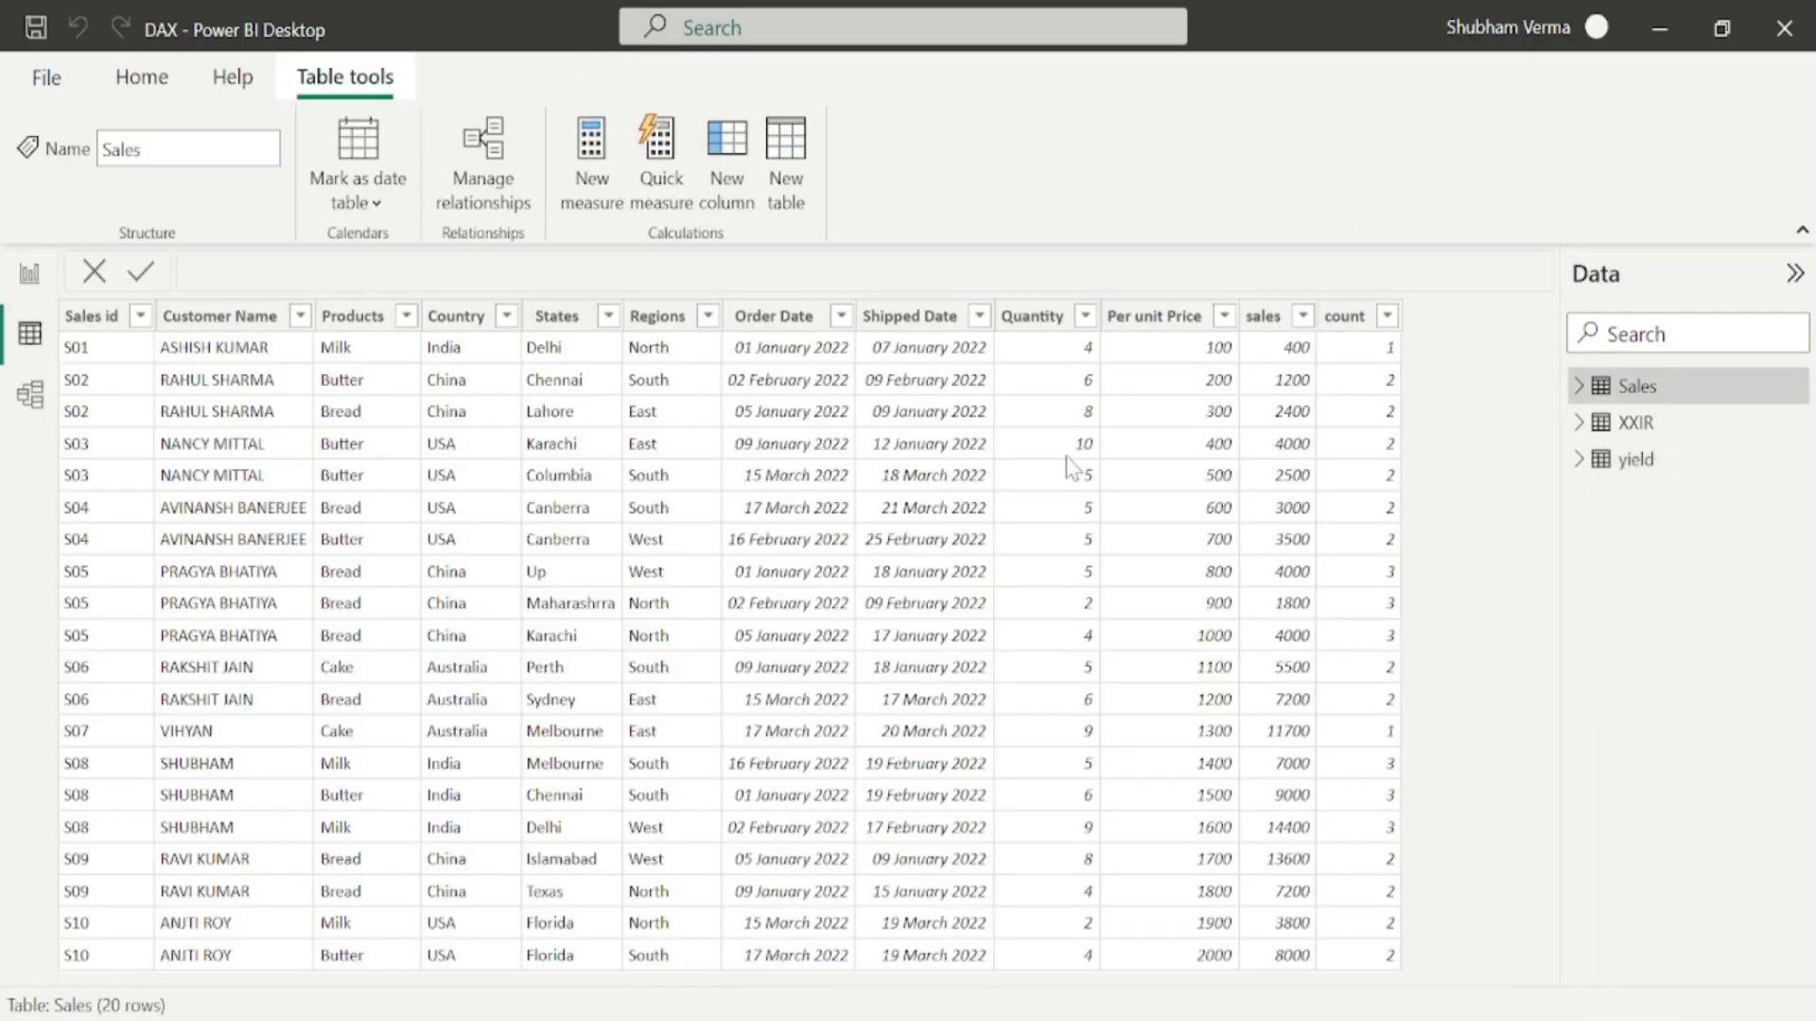
pyautogui.click(1637, 460)
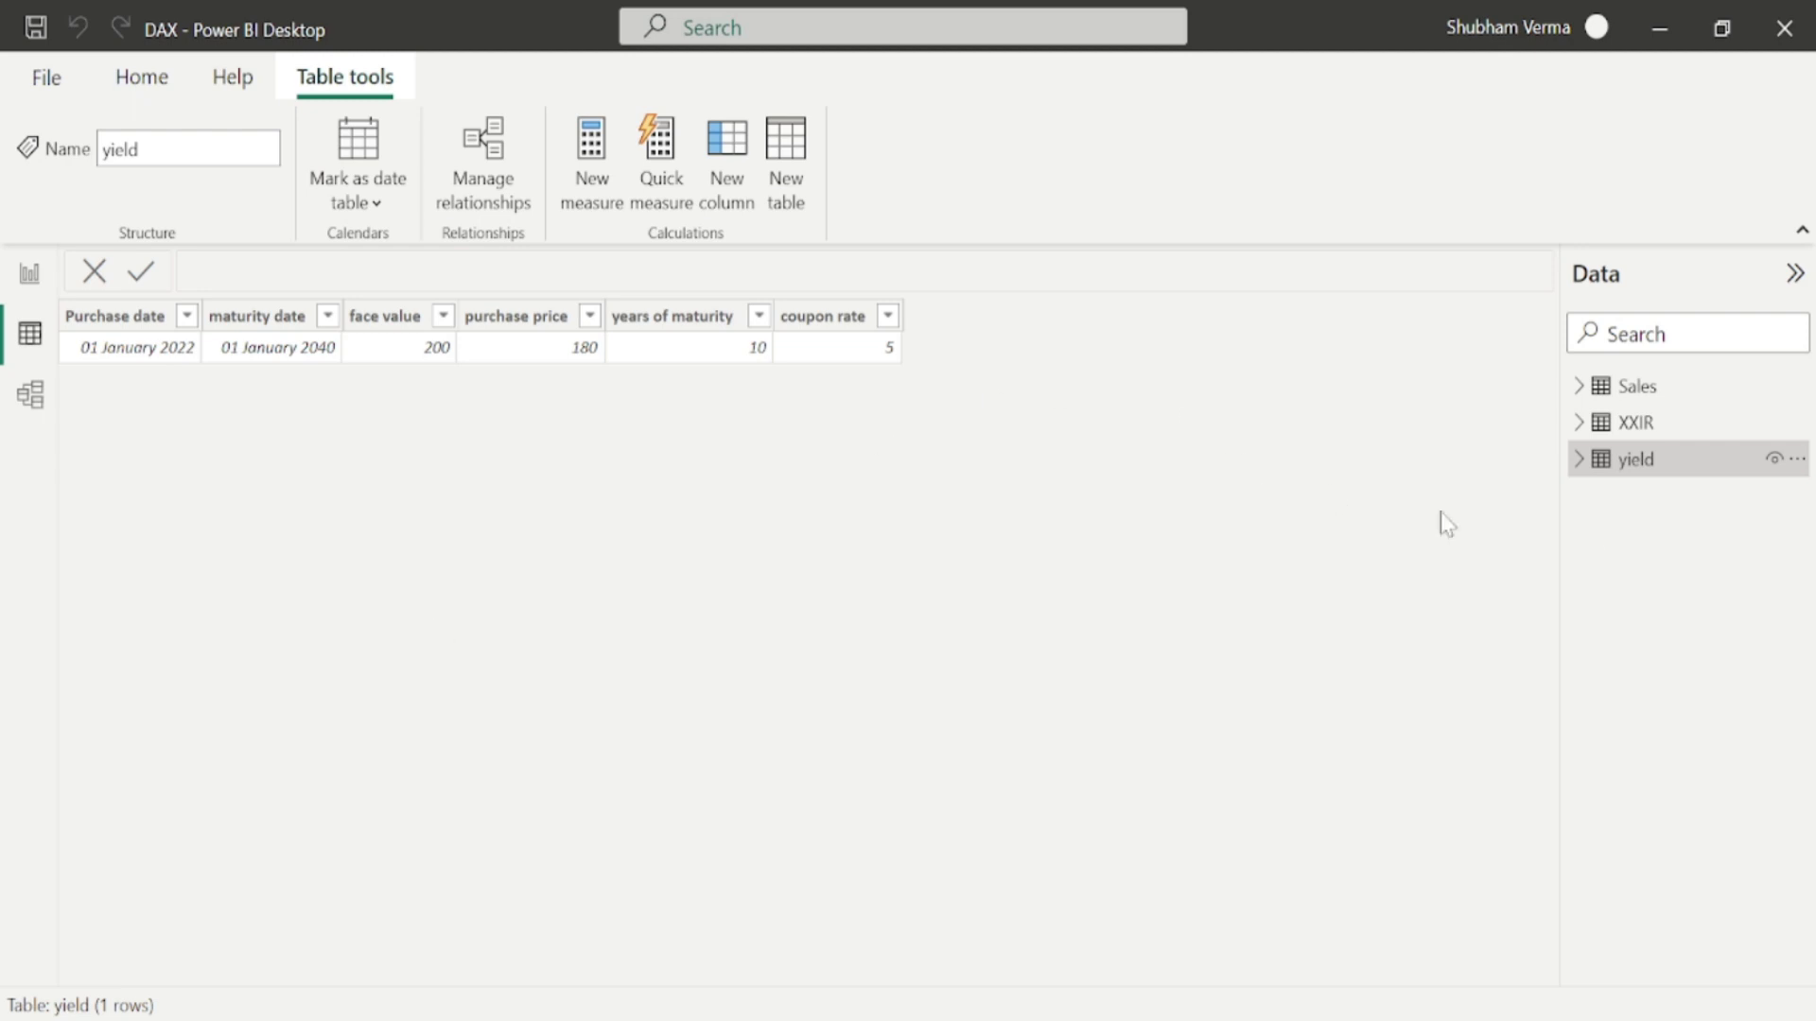
pyautogui.click(1798, 462)
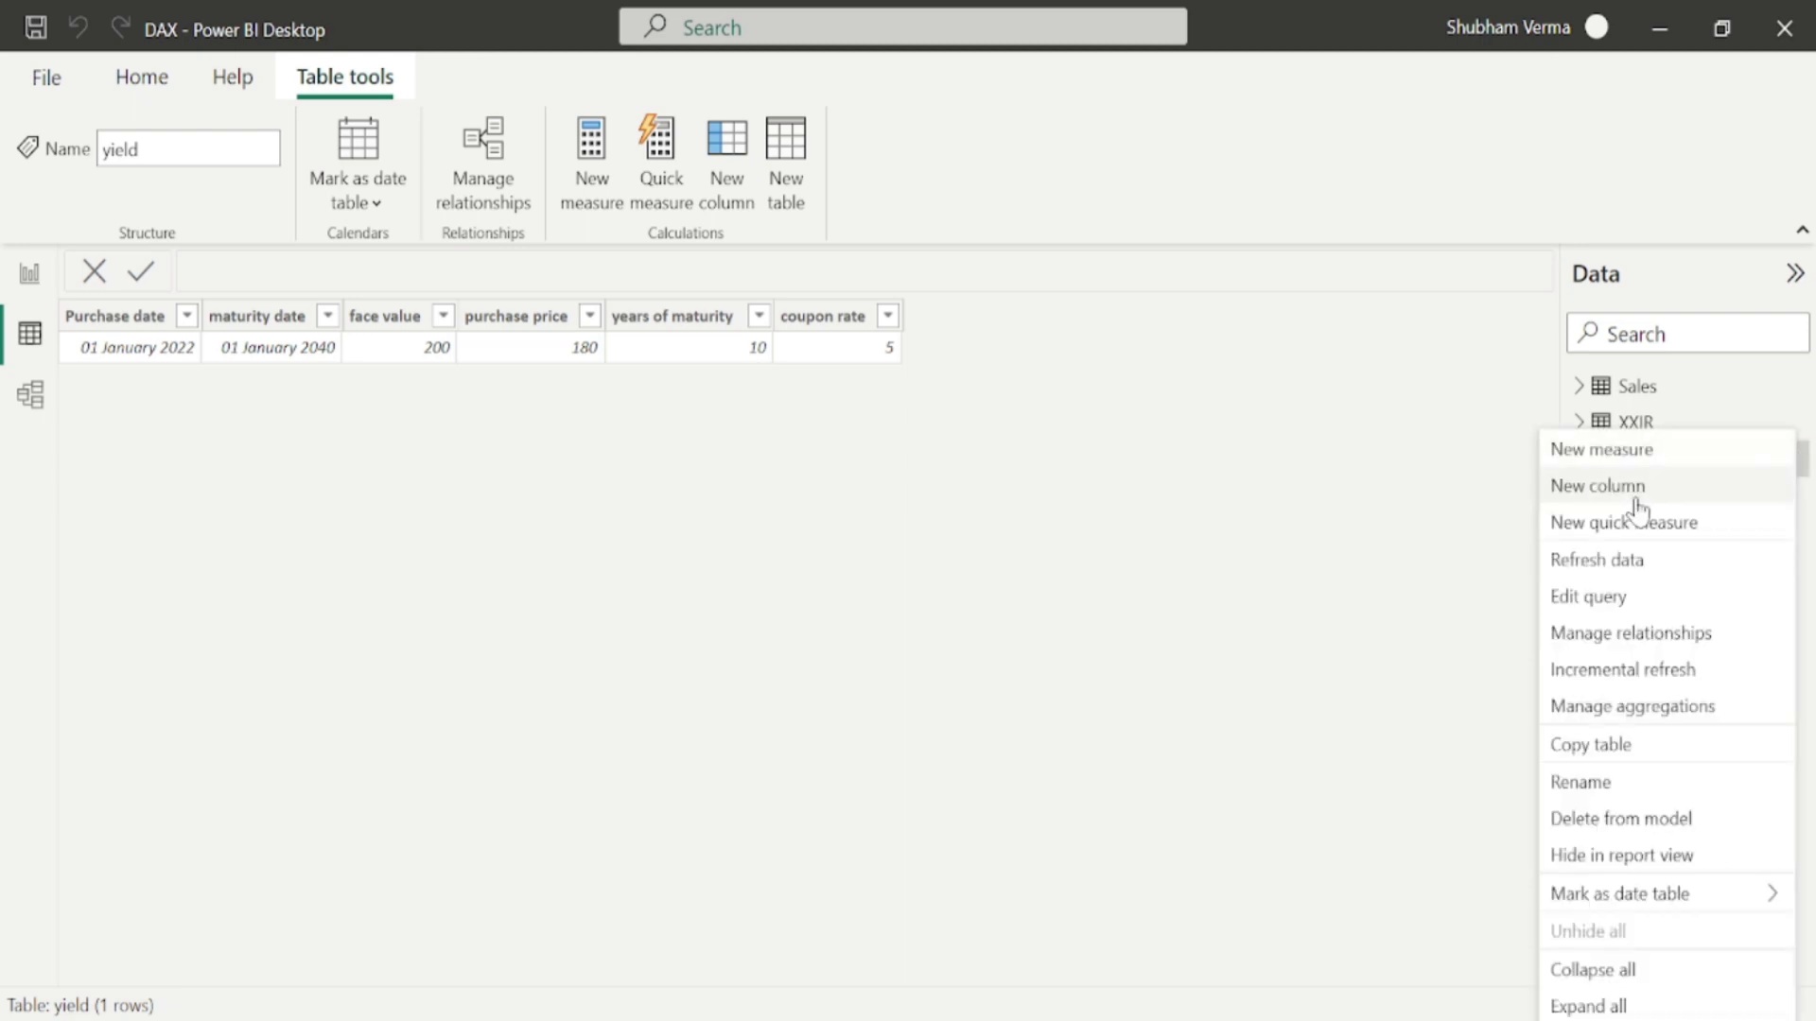
# - Create a new measure in the yield table and name it yield
pyautogui.click(1615, 450)
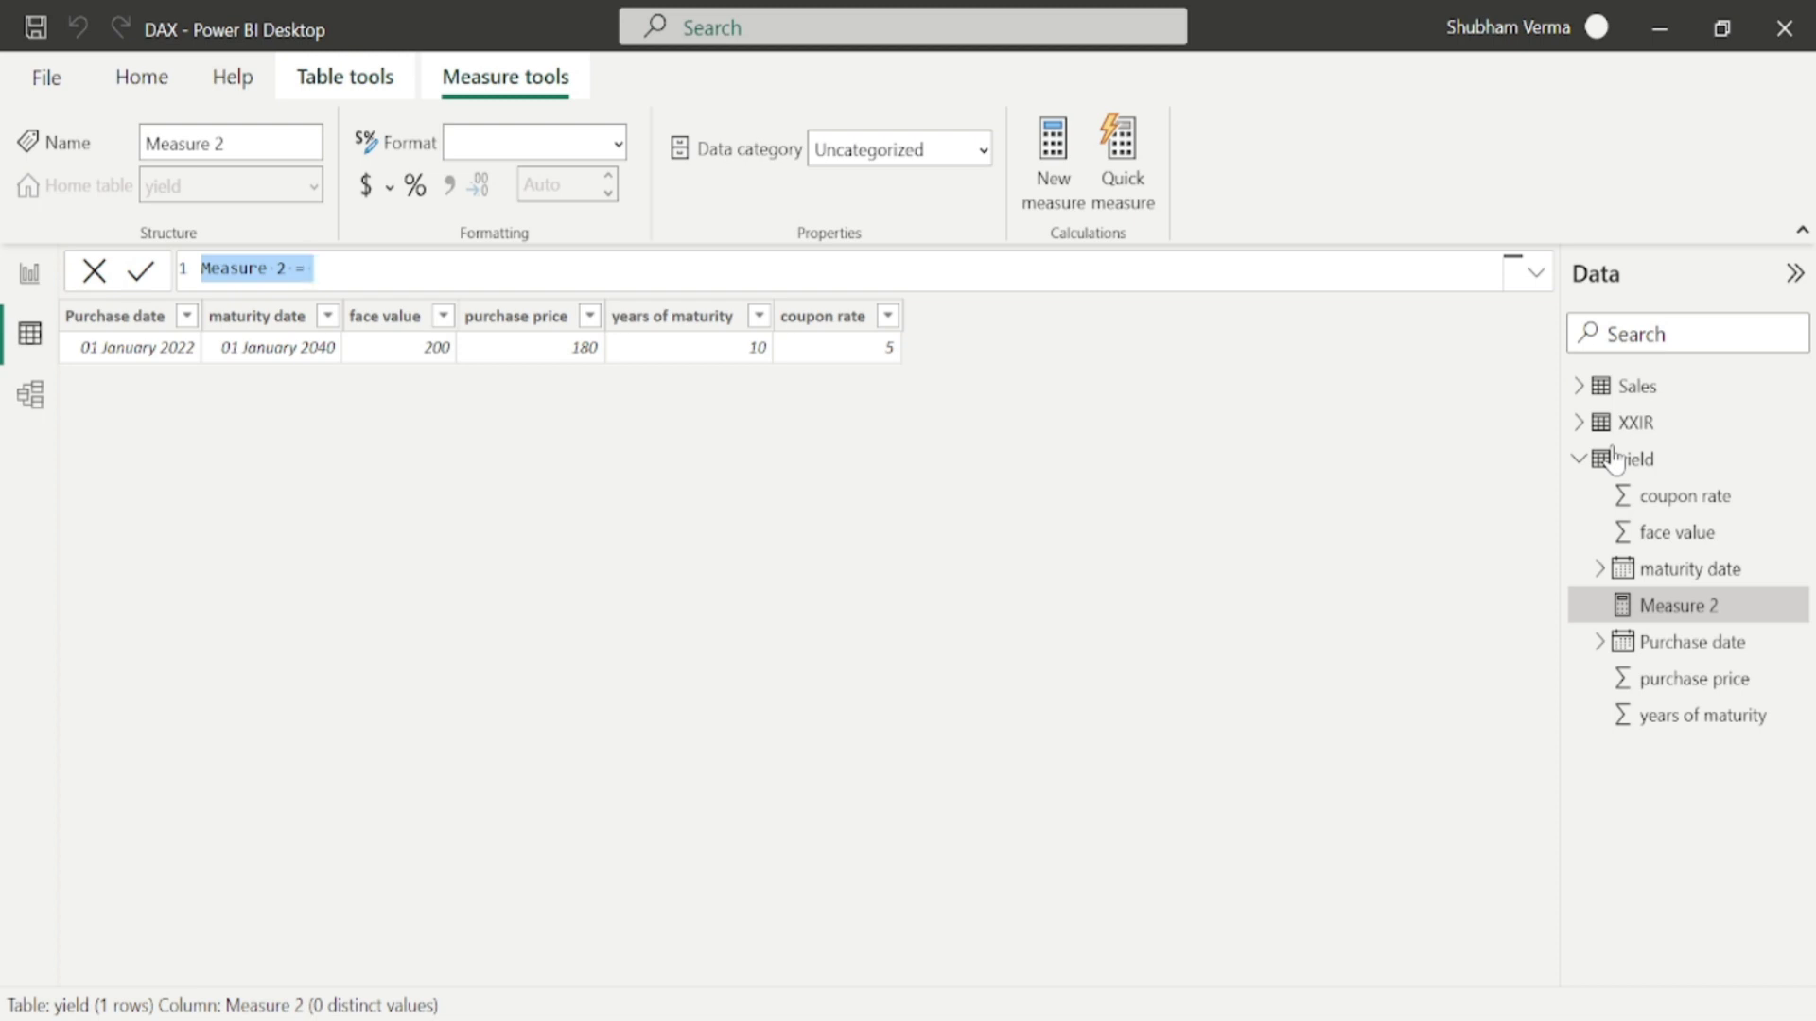
pyautogui.press('Home')
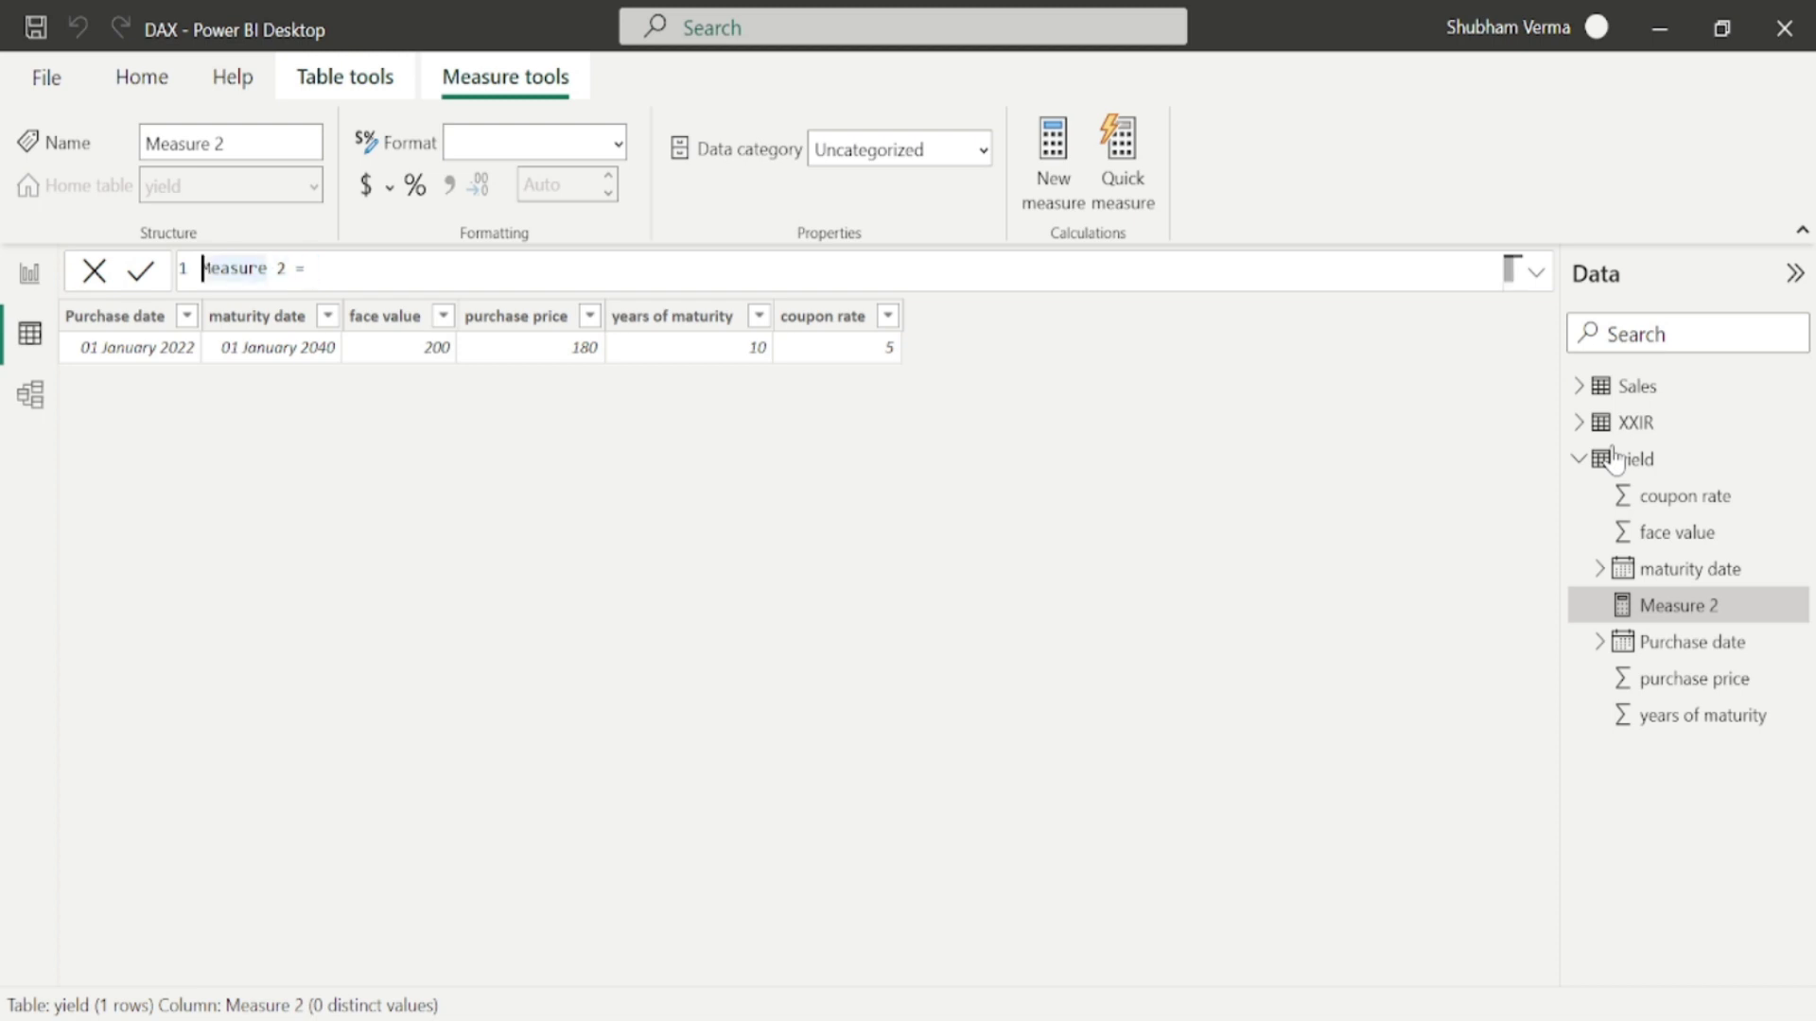
pyautogui.write('yiel')
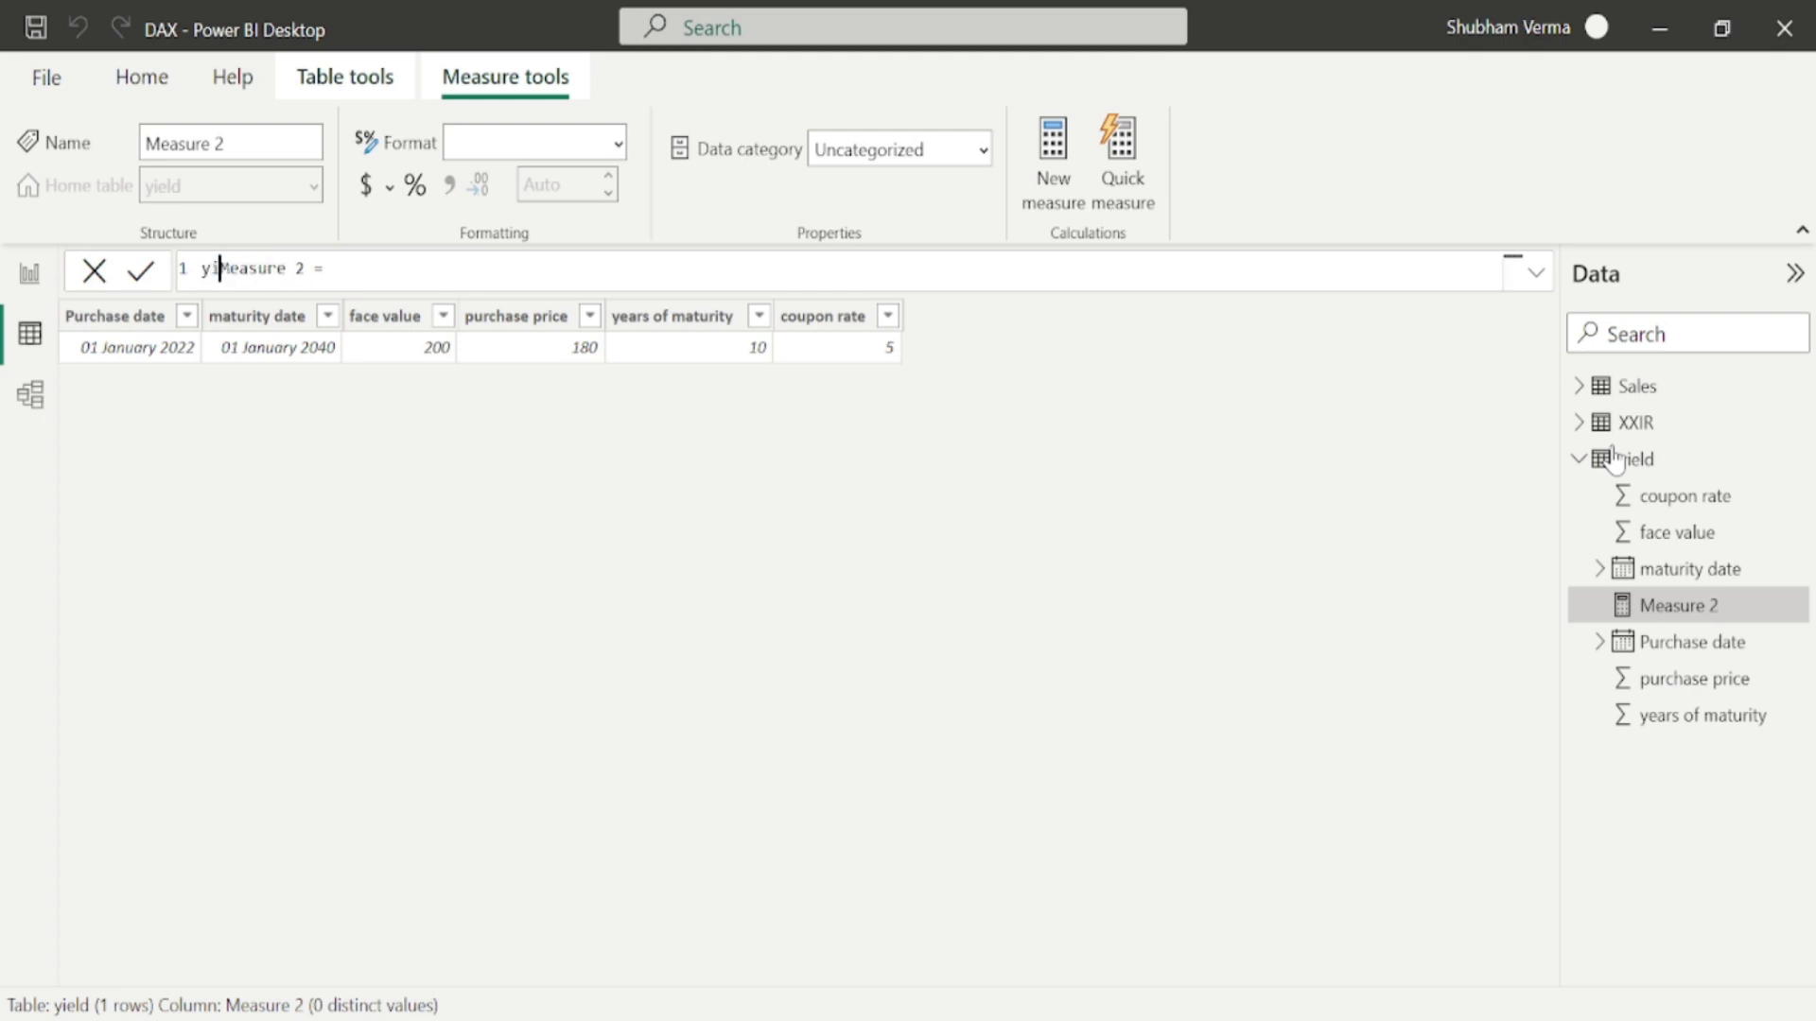
pyautogui.write('d')
pyautogui.hotkey('ctrl', 'Delete')
pyautogui.hotkey('ctrl', 'Delete')
# - Start the formula as YIELD(SELECTEDVALUE('yield'[Purchase date]), for the settlement argument
pyautogui.write('yi')
pyautogui.press('Tab')
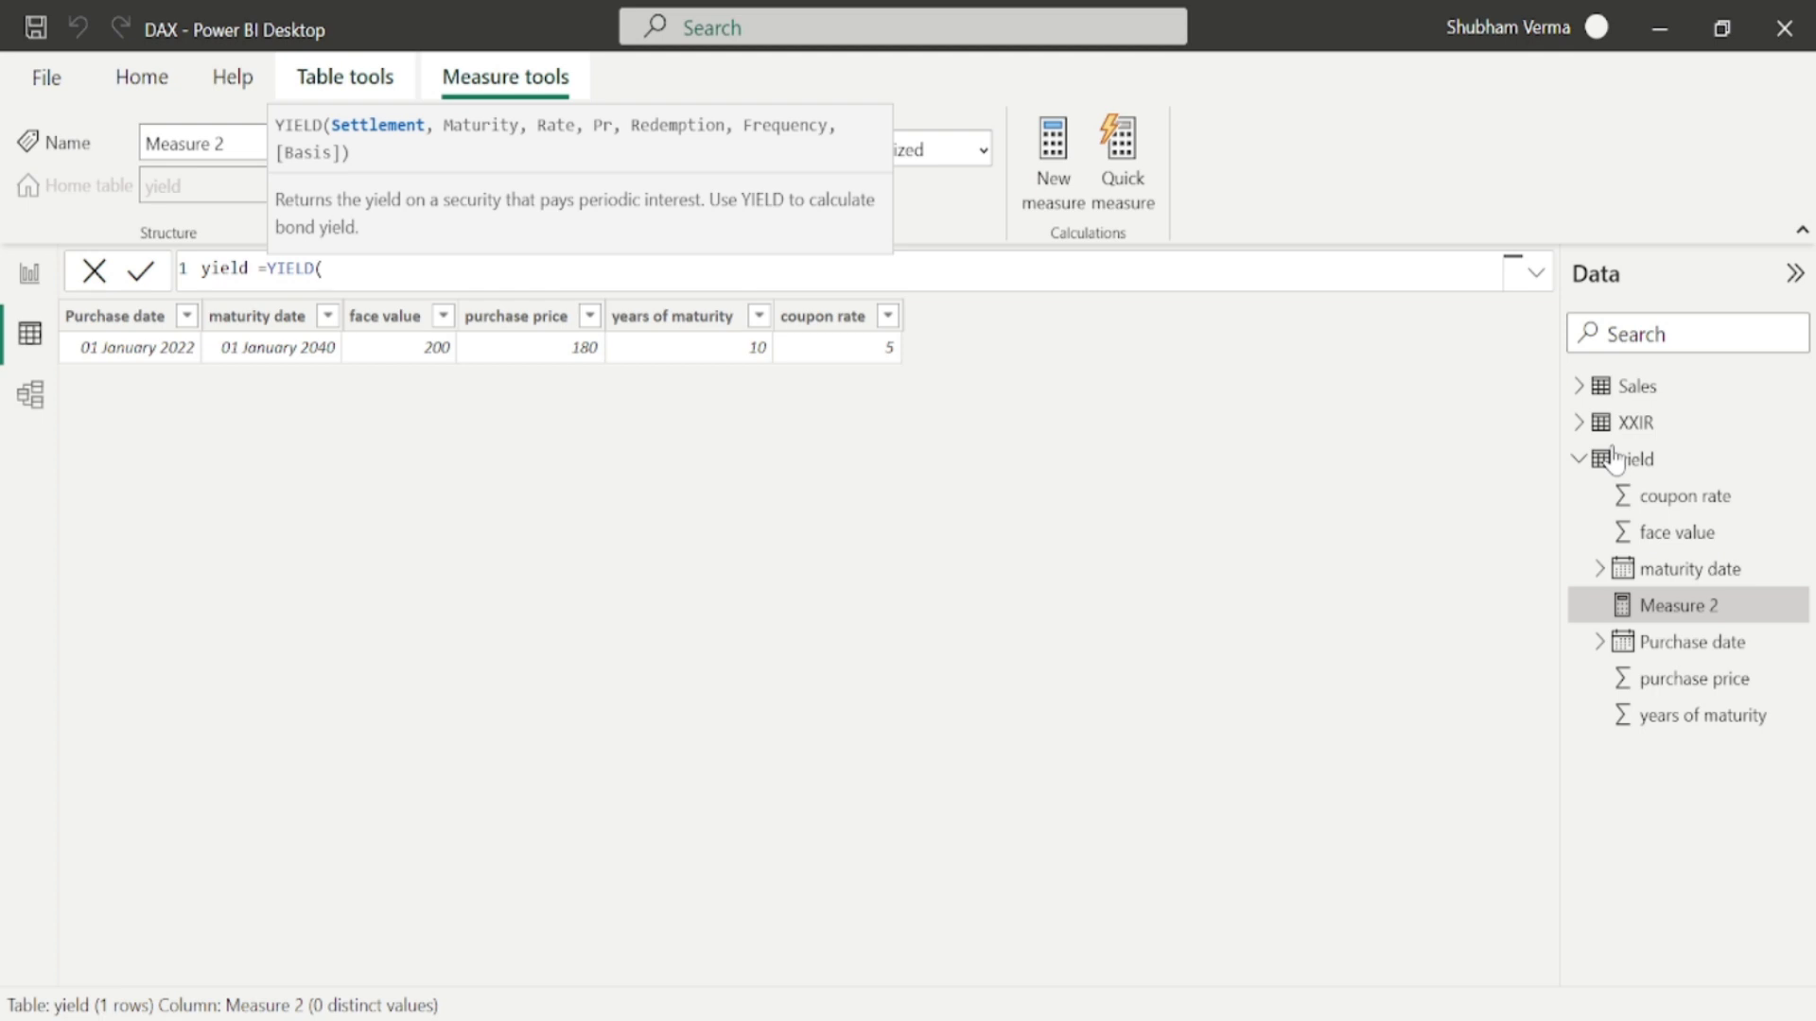
pyautogui.write('selec')
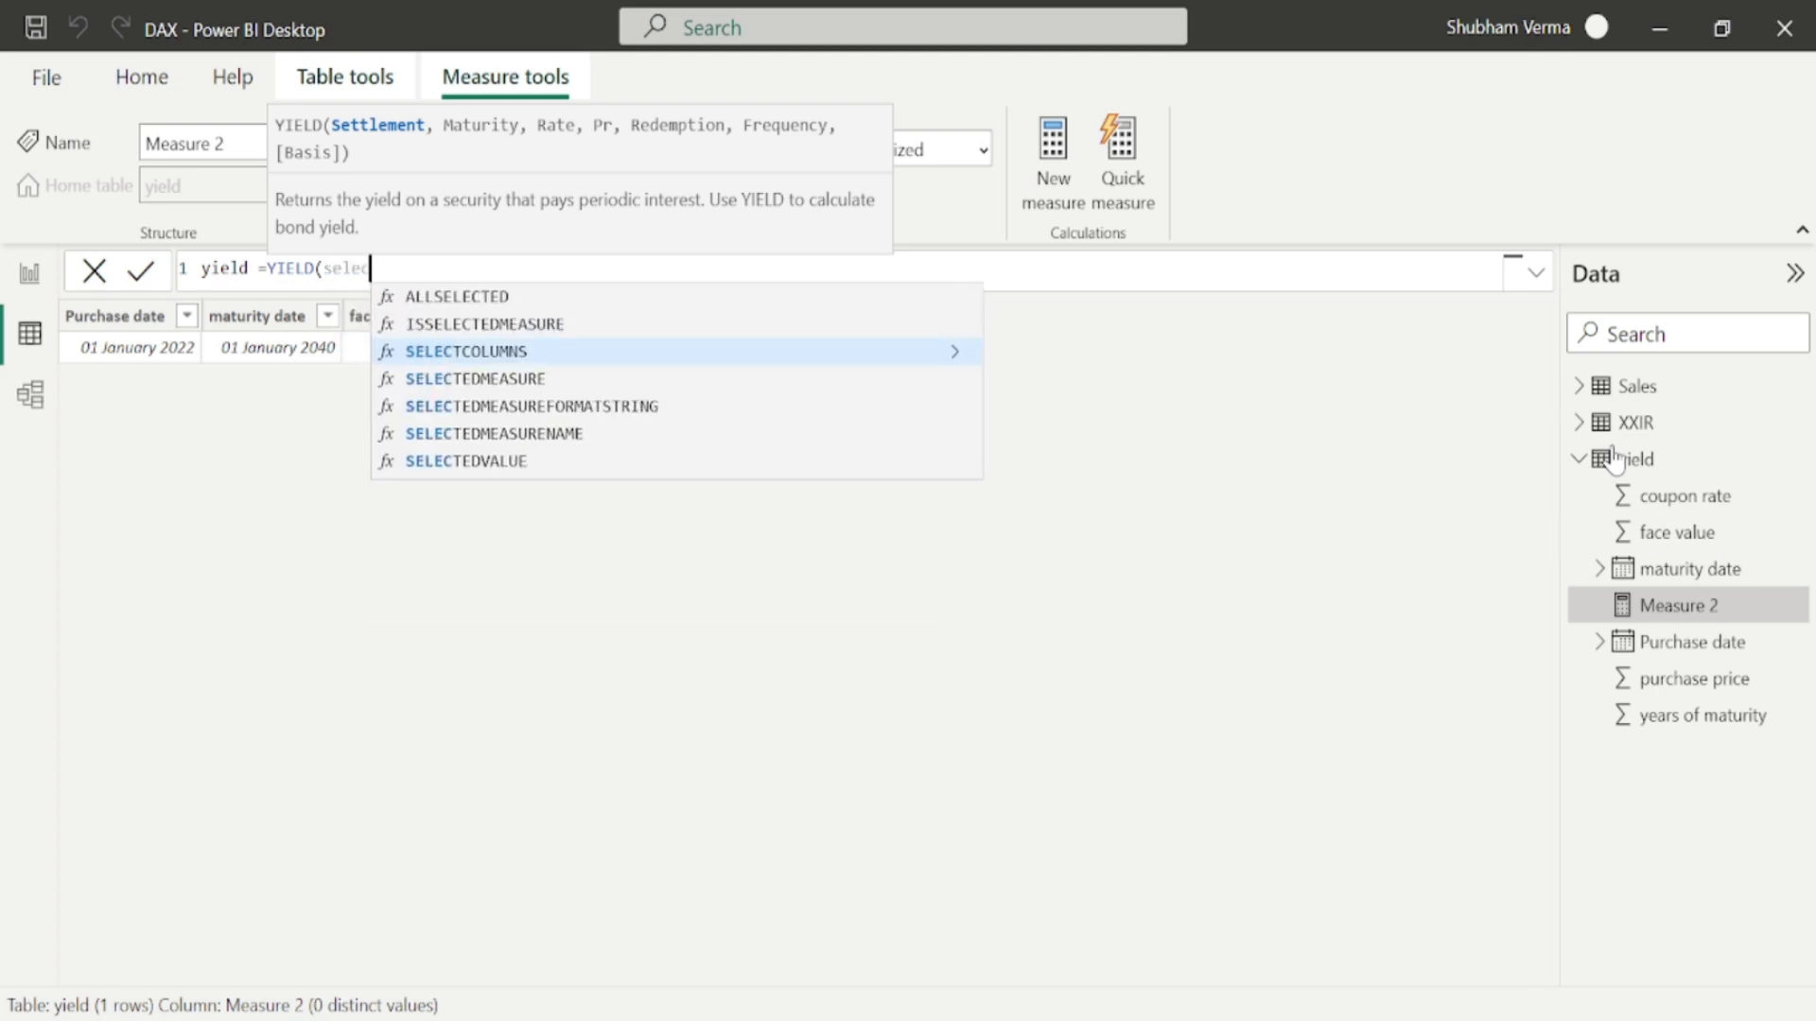
pyautogui.press('Down')
pyautogui.press('Down')
pyautogui.press('Down')
pyautogui.press('Down')
pyautogui.press('Tab')
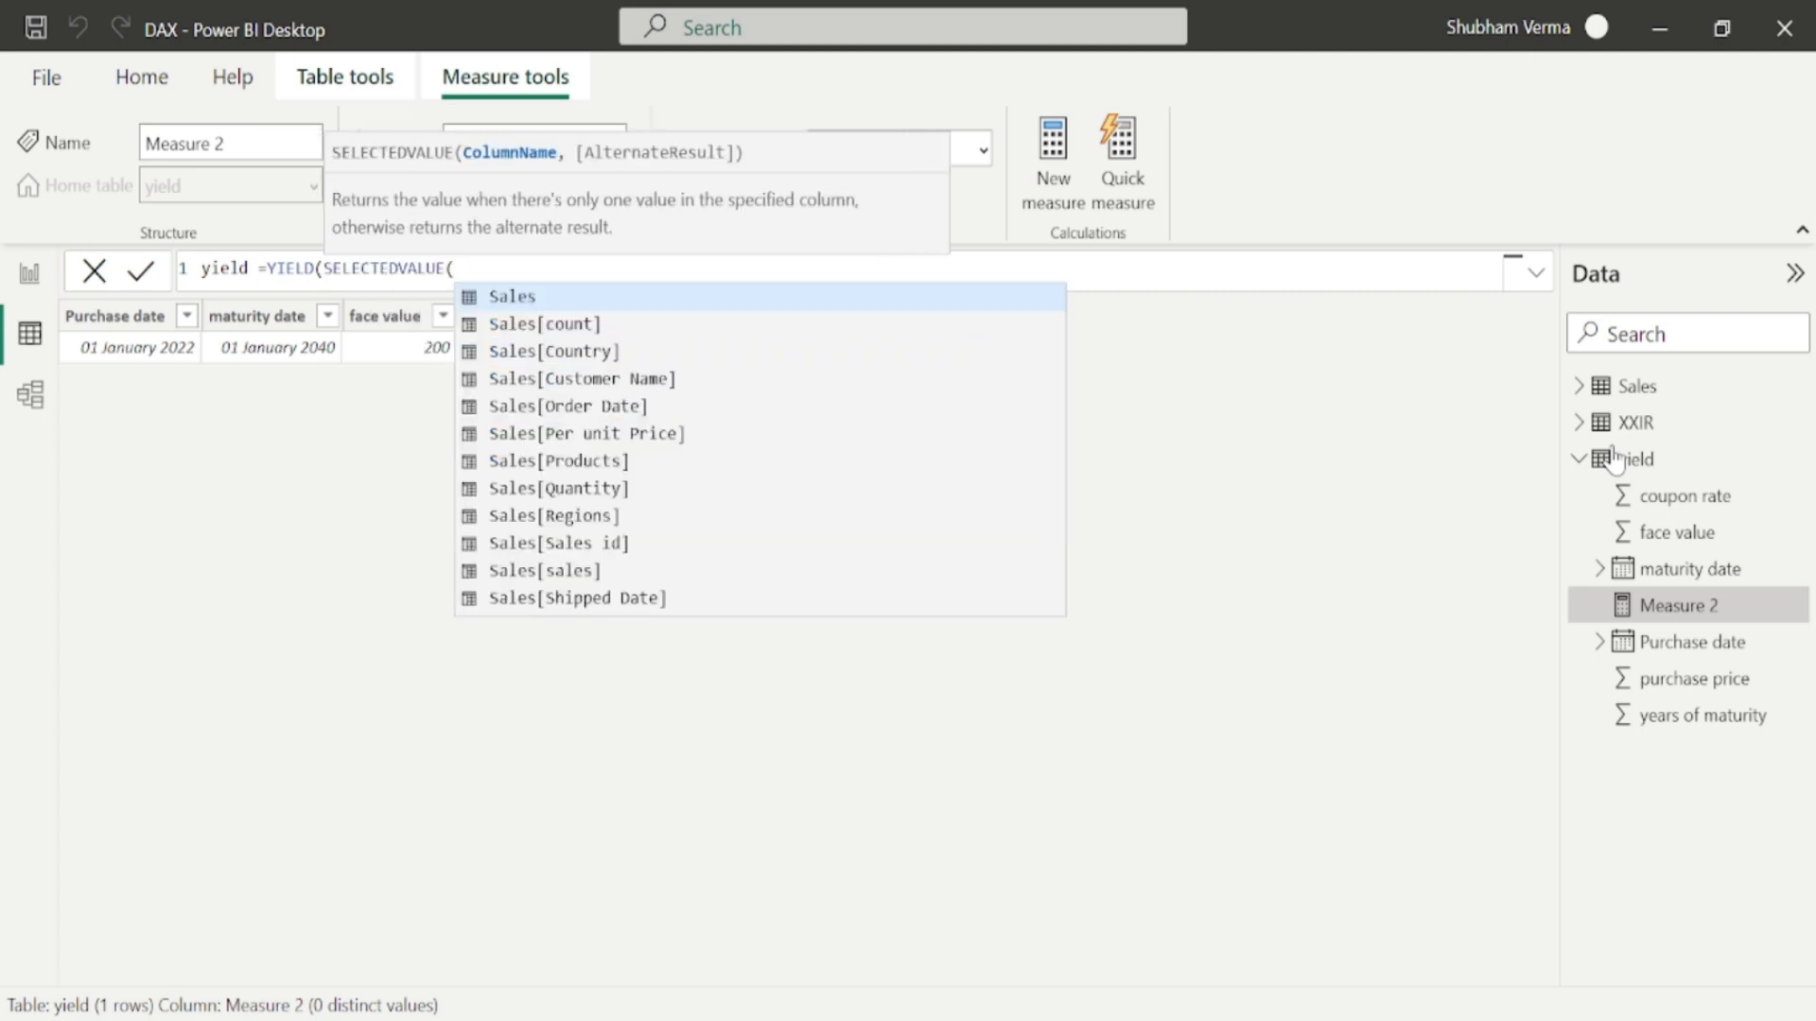
pyautogui.write('pur')
pyautogui.press('Tab')
pyautogui.write(')')
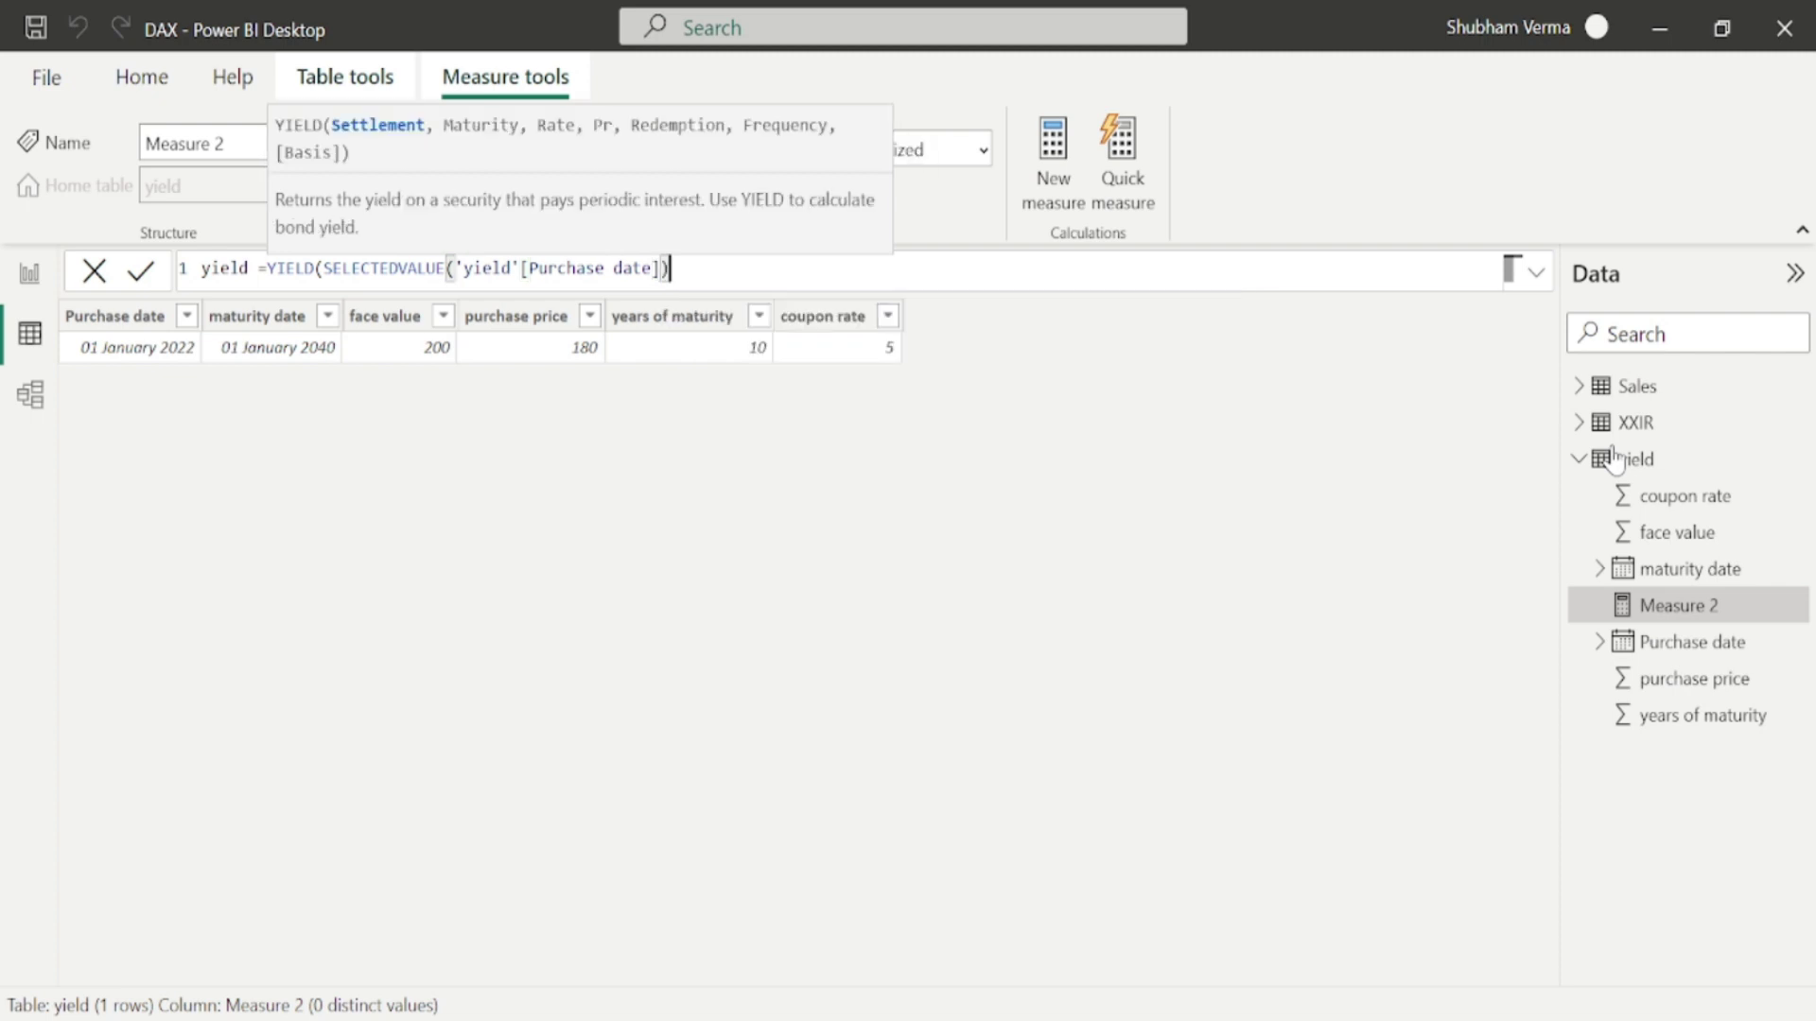
pyautogui.write(',')
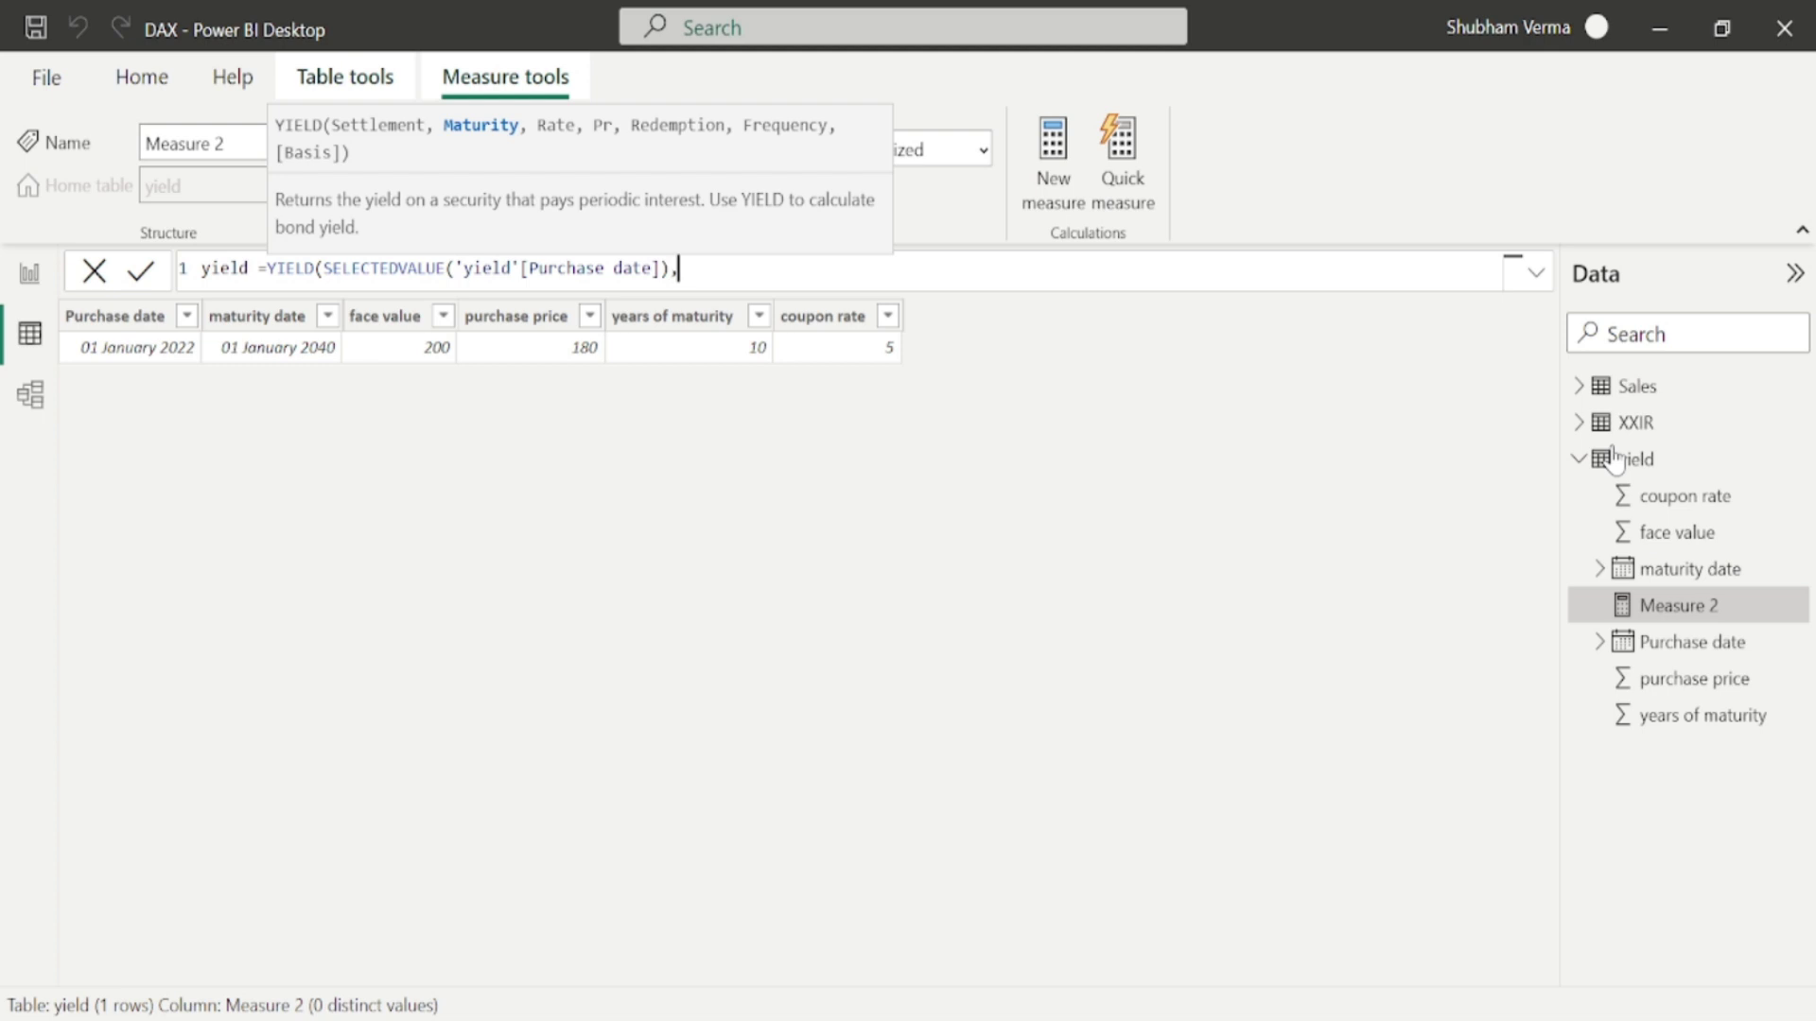
# - Add SELECTEDVALUE of maturity date and coupon rate as the next YIELD arguments
pyautogui.write('sel')
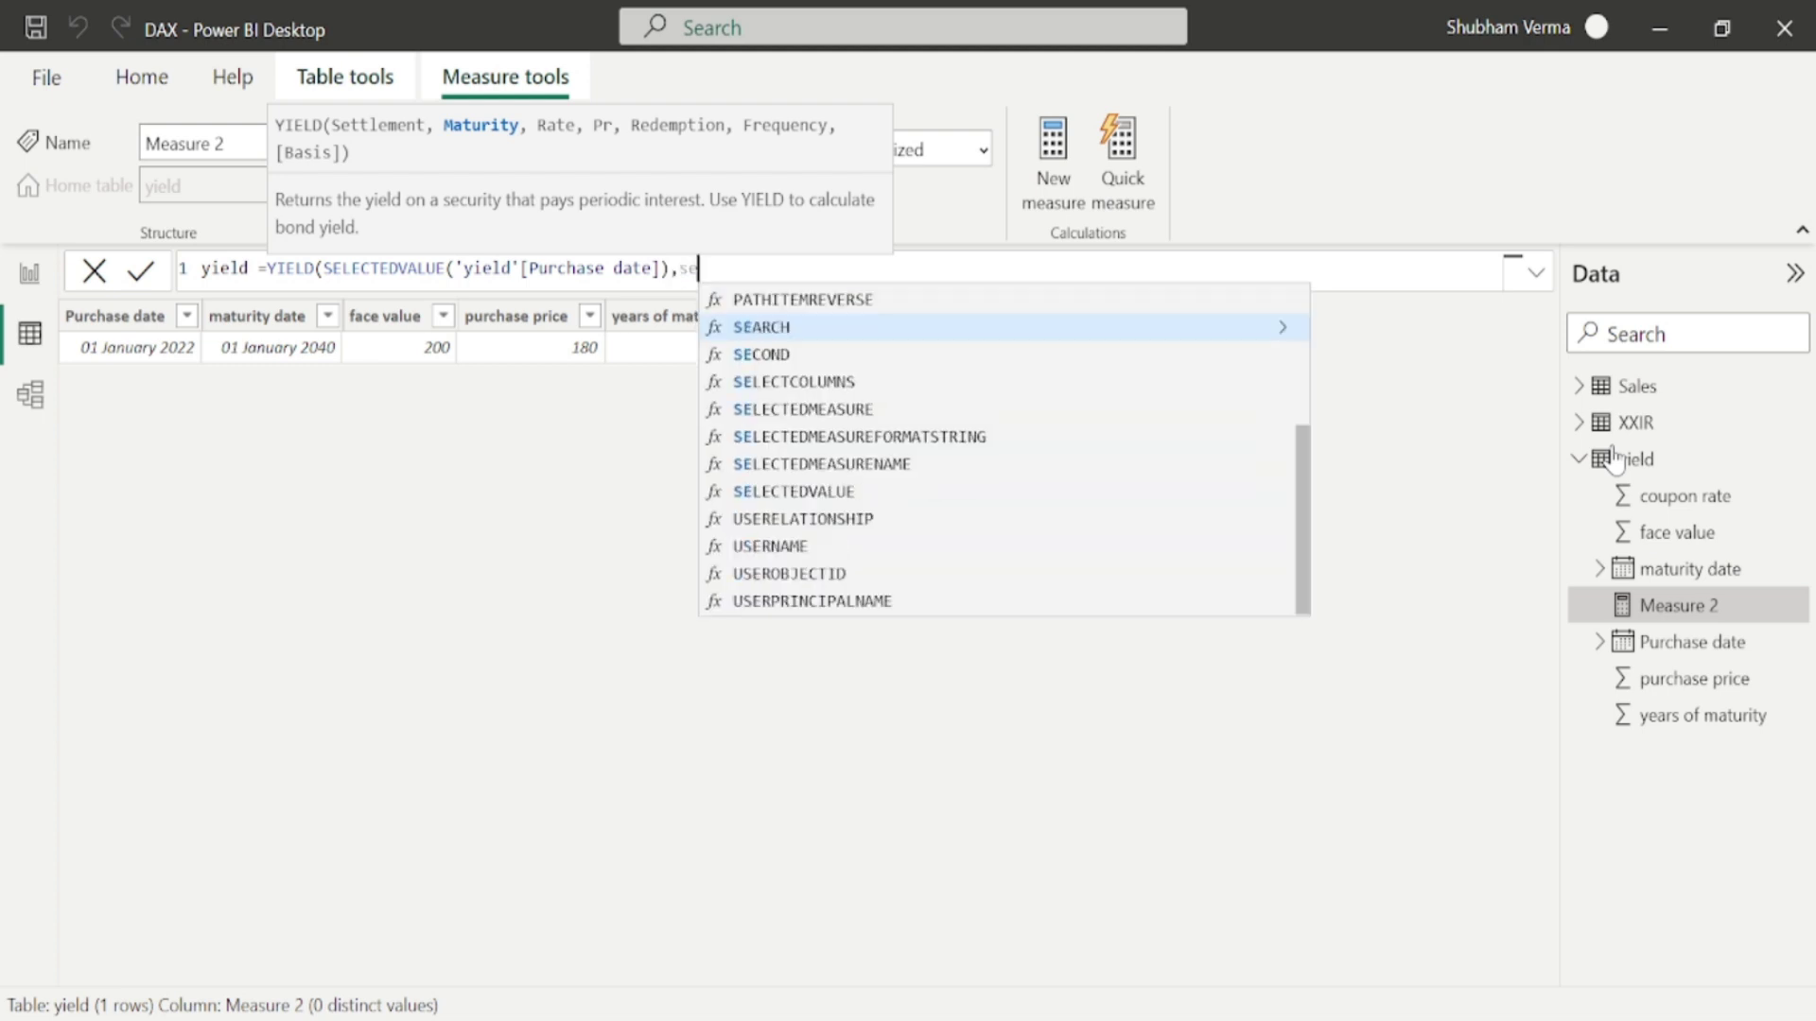
pyautogui.press('Down')
pyautogui.press('Down')
pyautogui.press('Down')
pyautogui.press('Down')
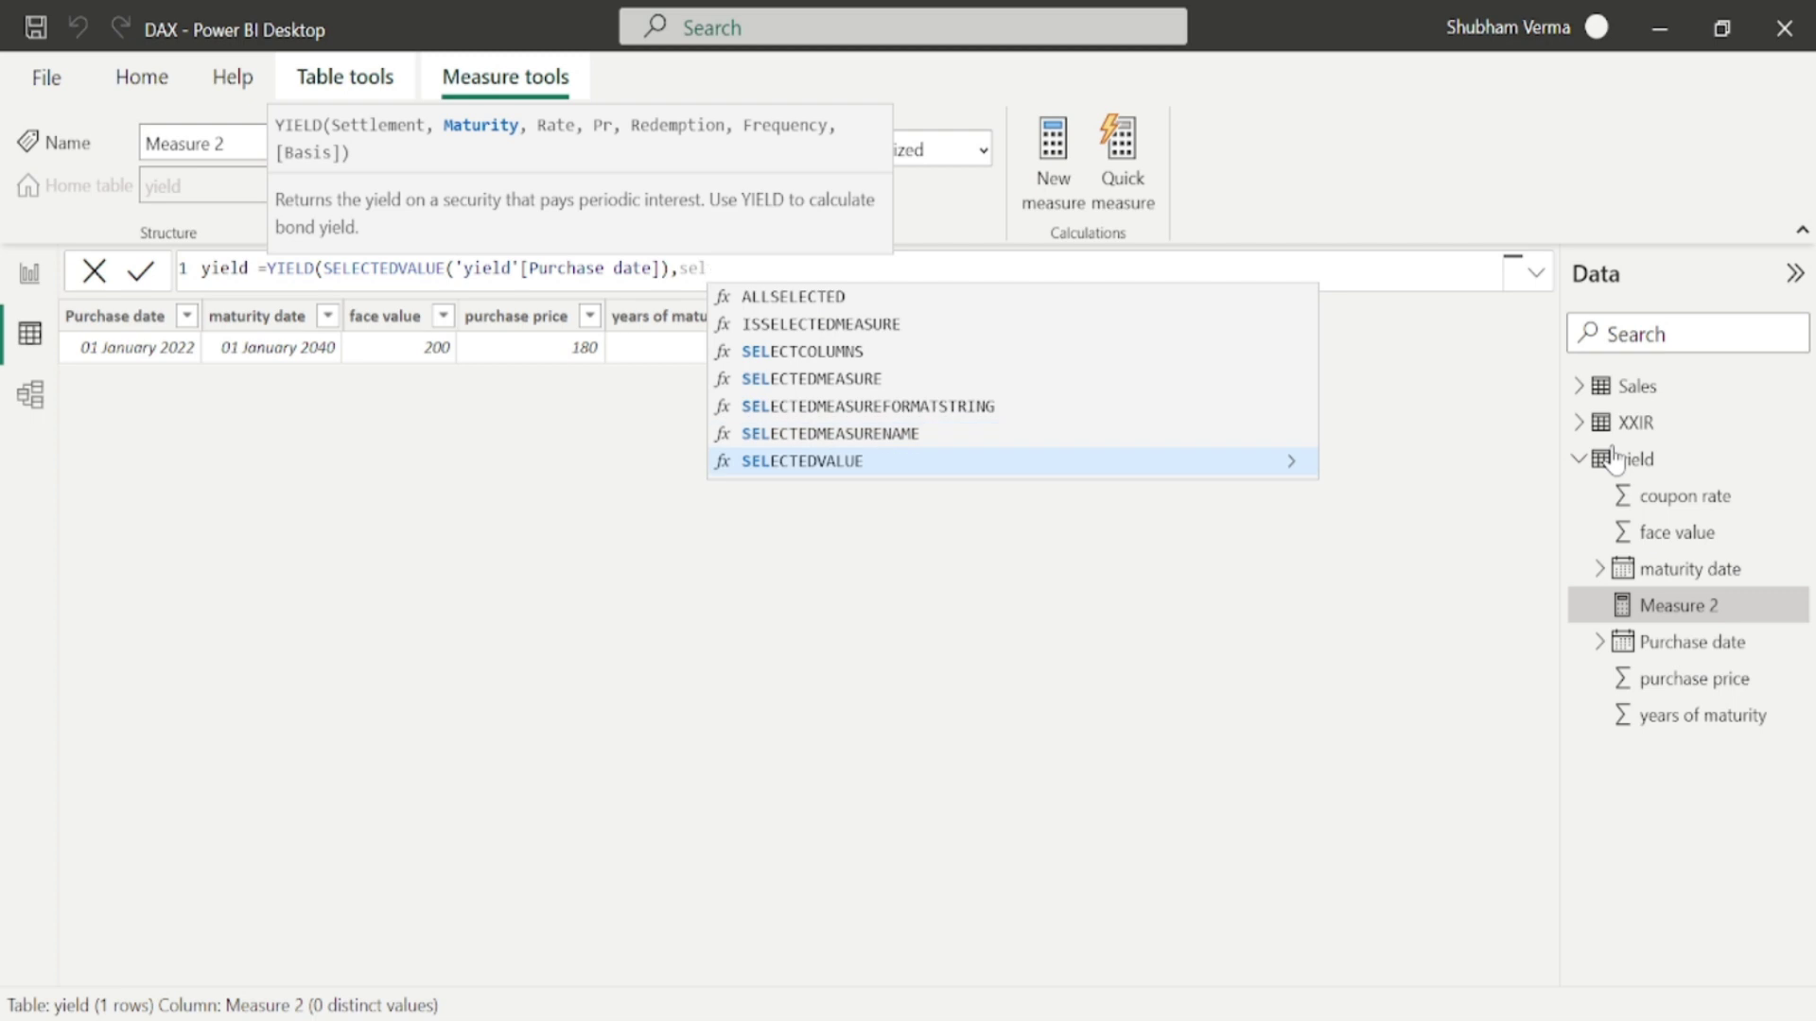
pyautogui.press('Tab')
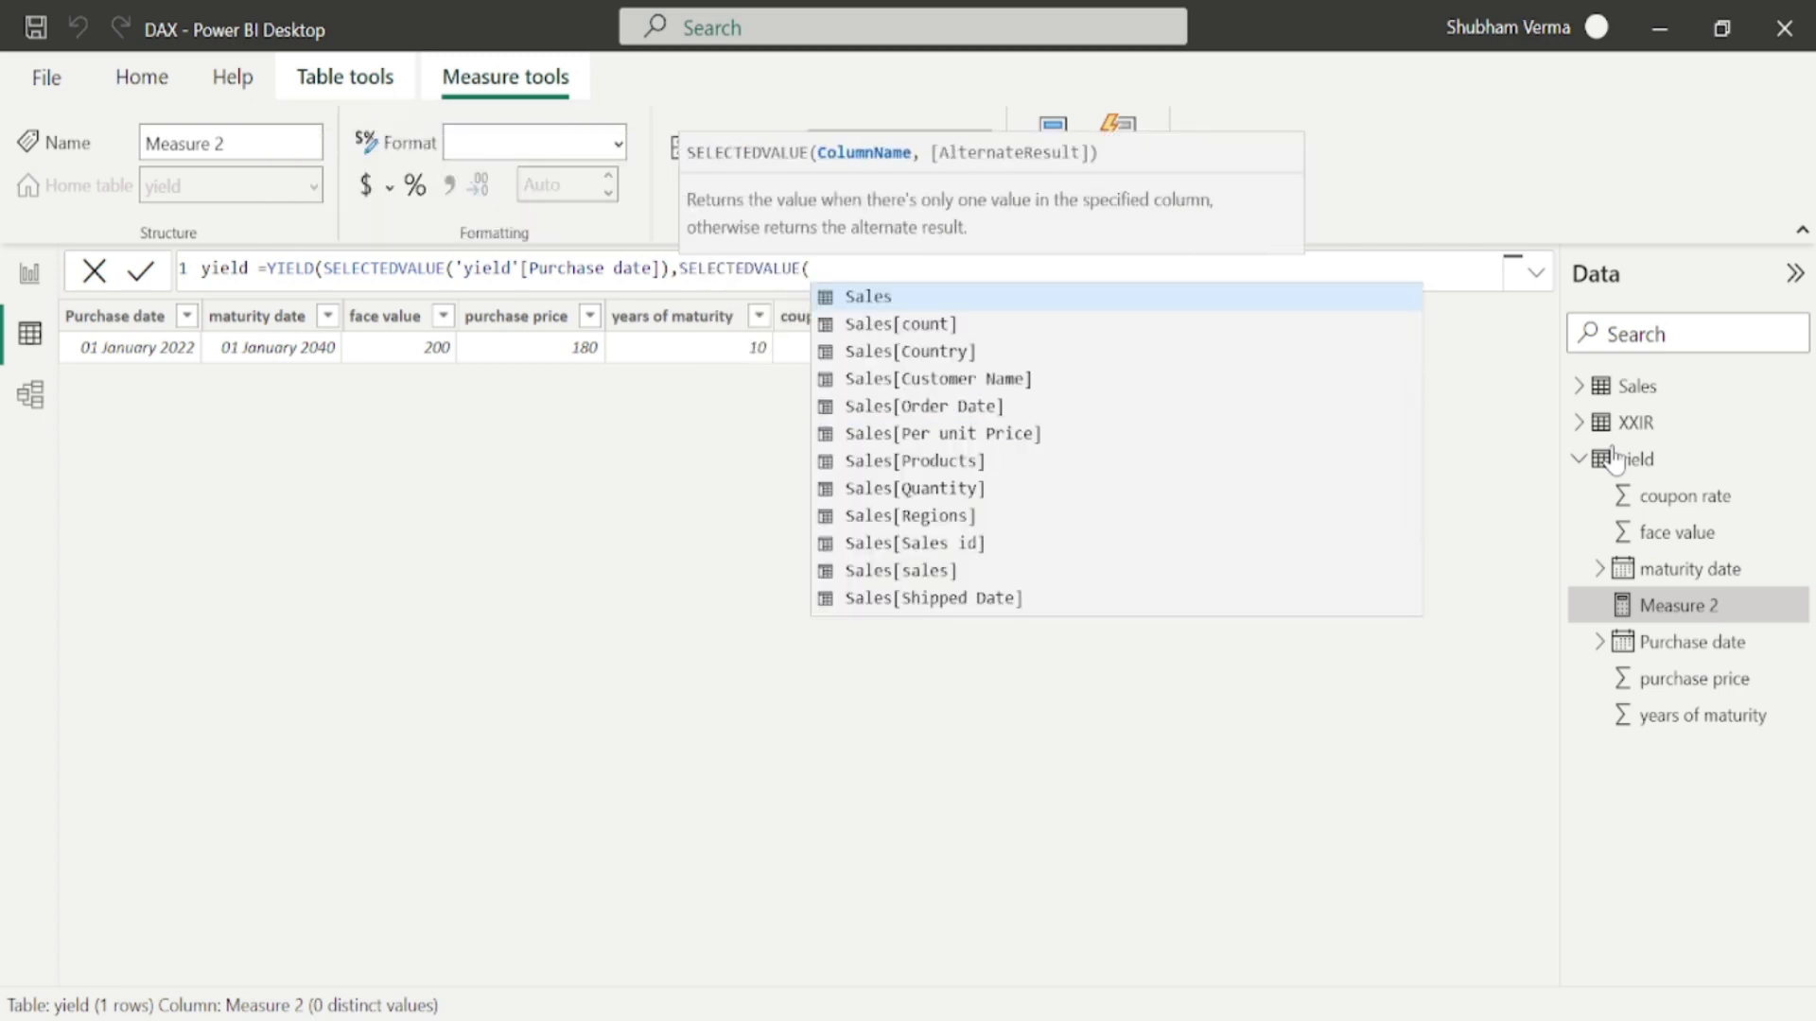
pyautogui.write('matu')
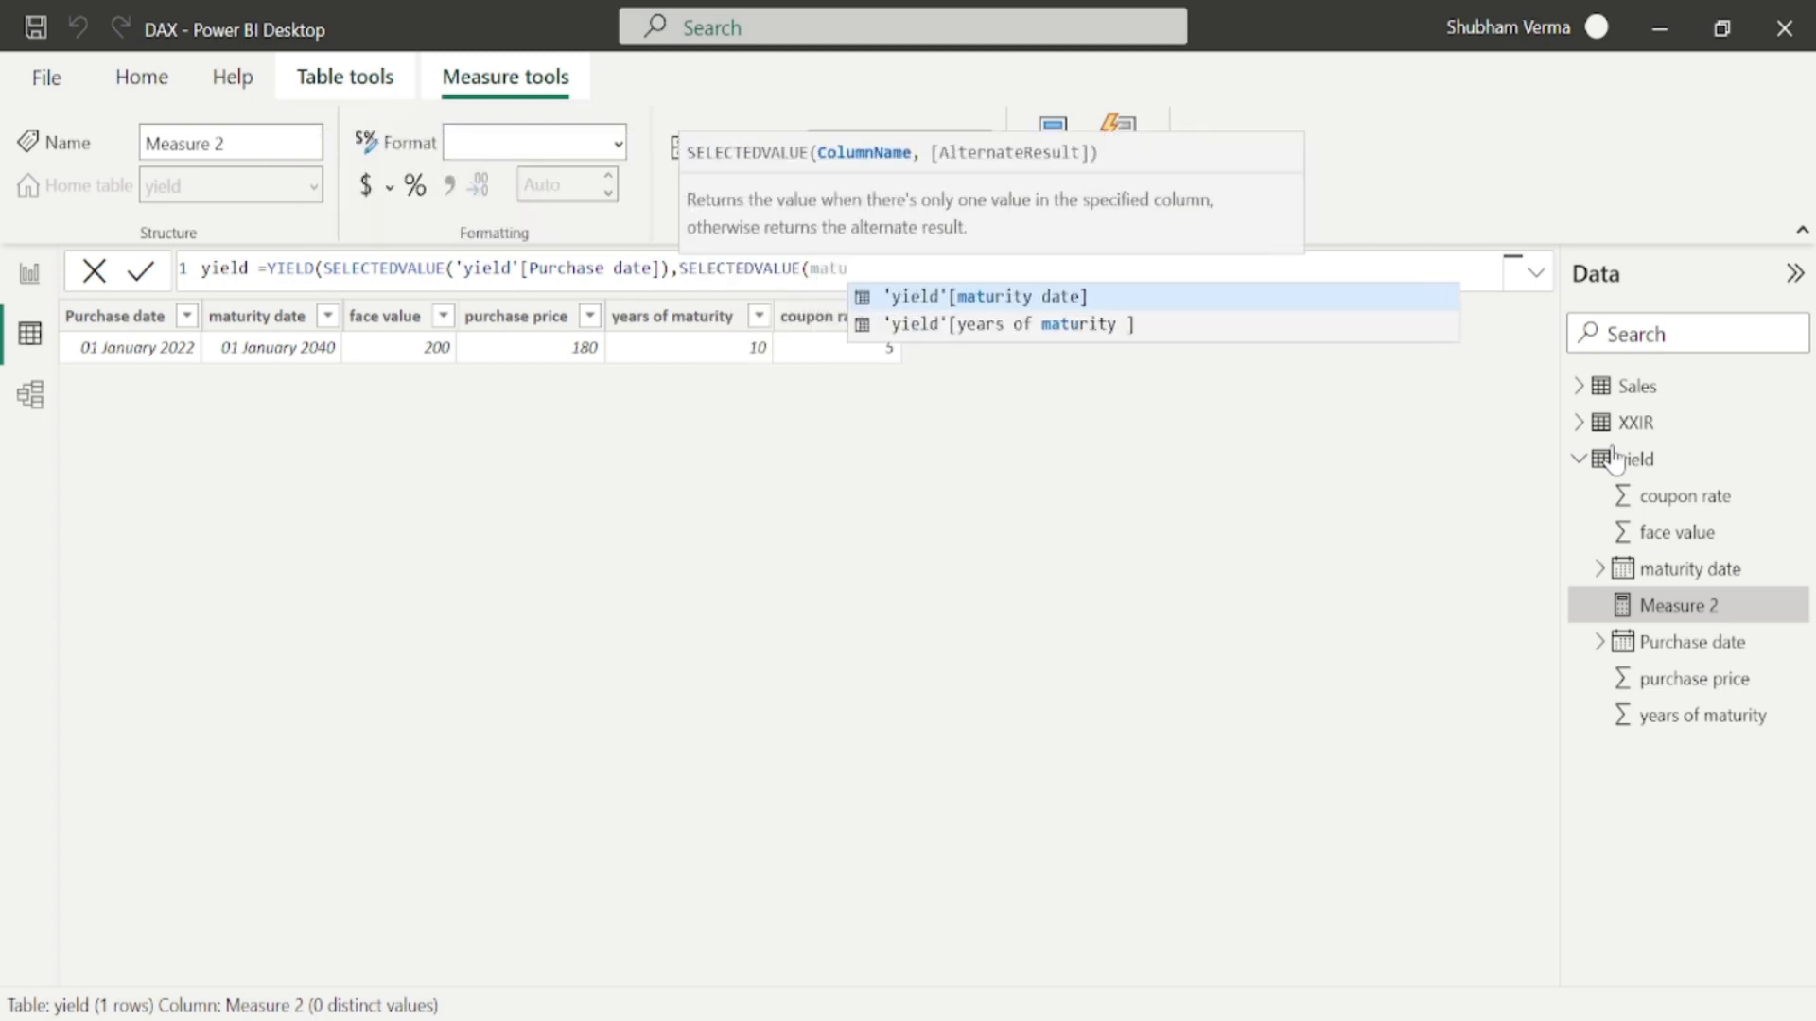
pyautogui.press('Tab')
pyautogui.write('),')
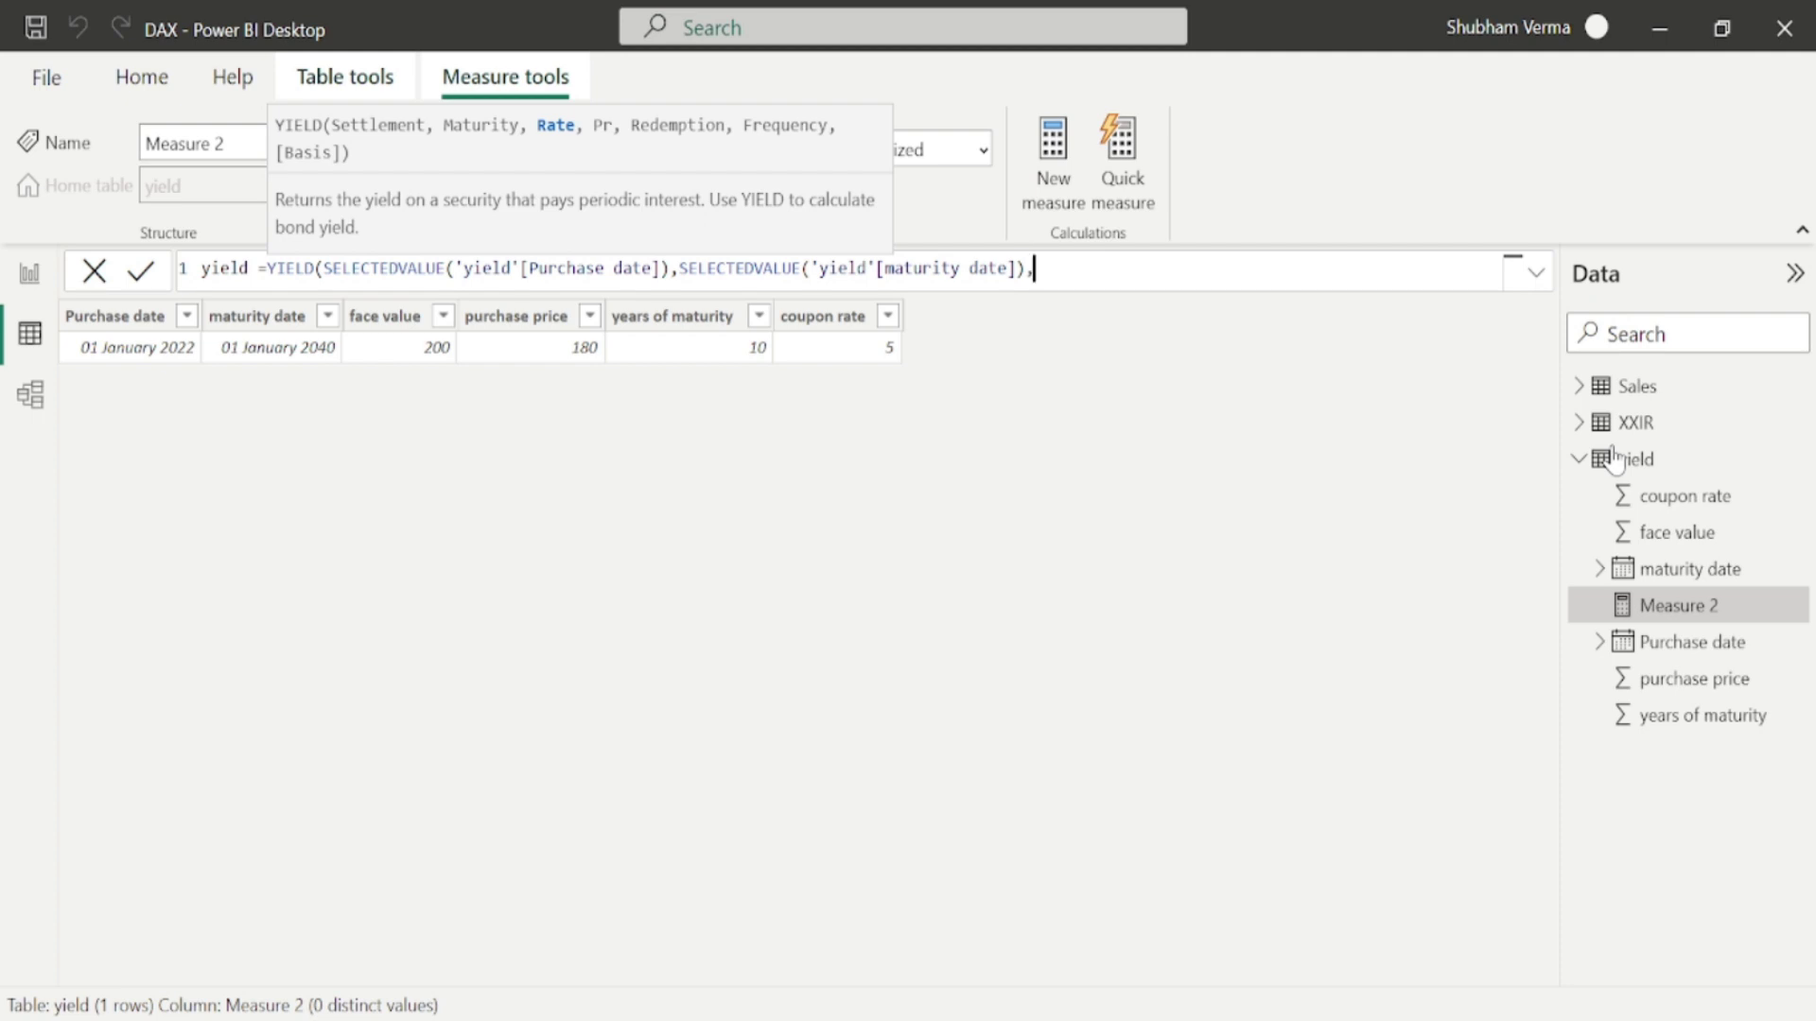
pyautogui.write('se')
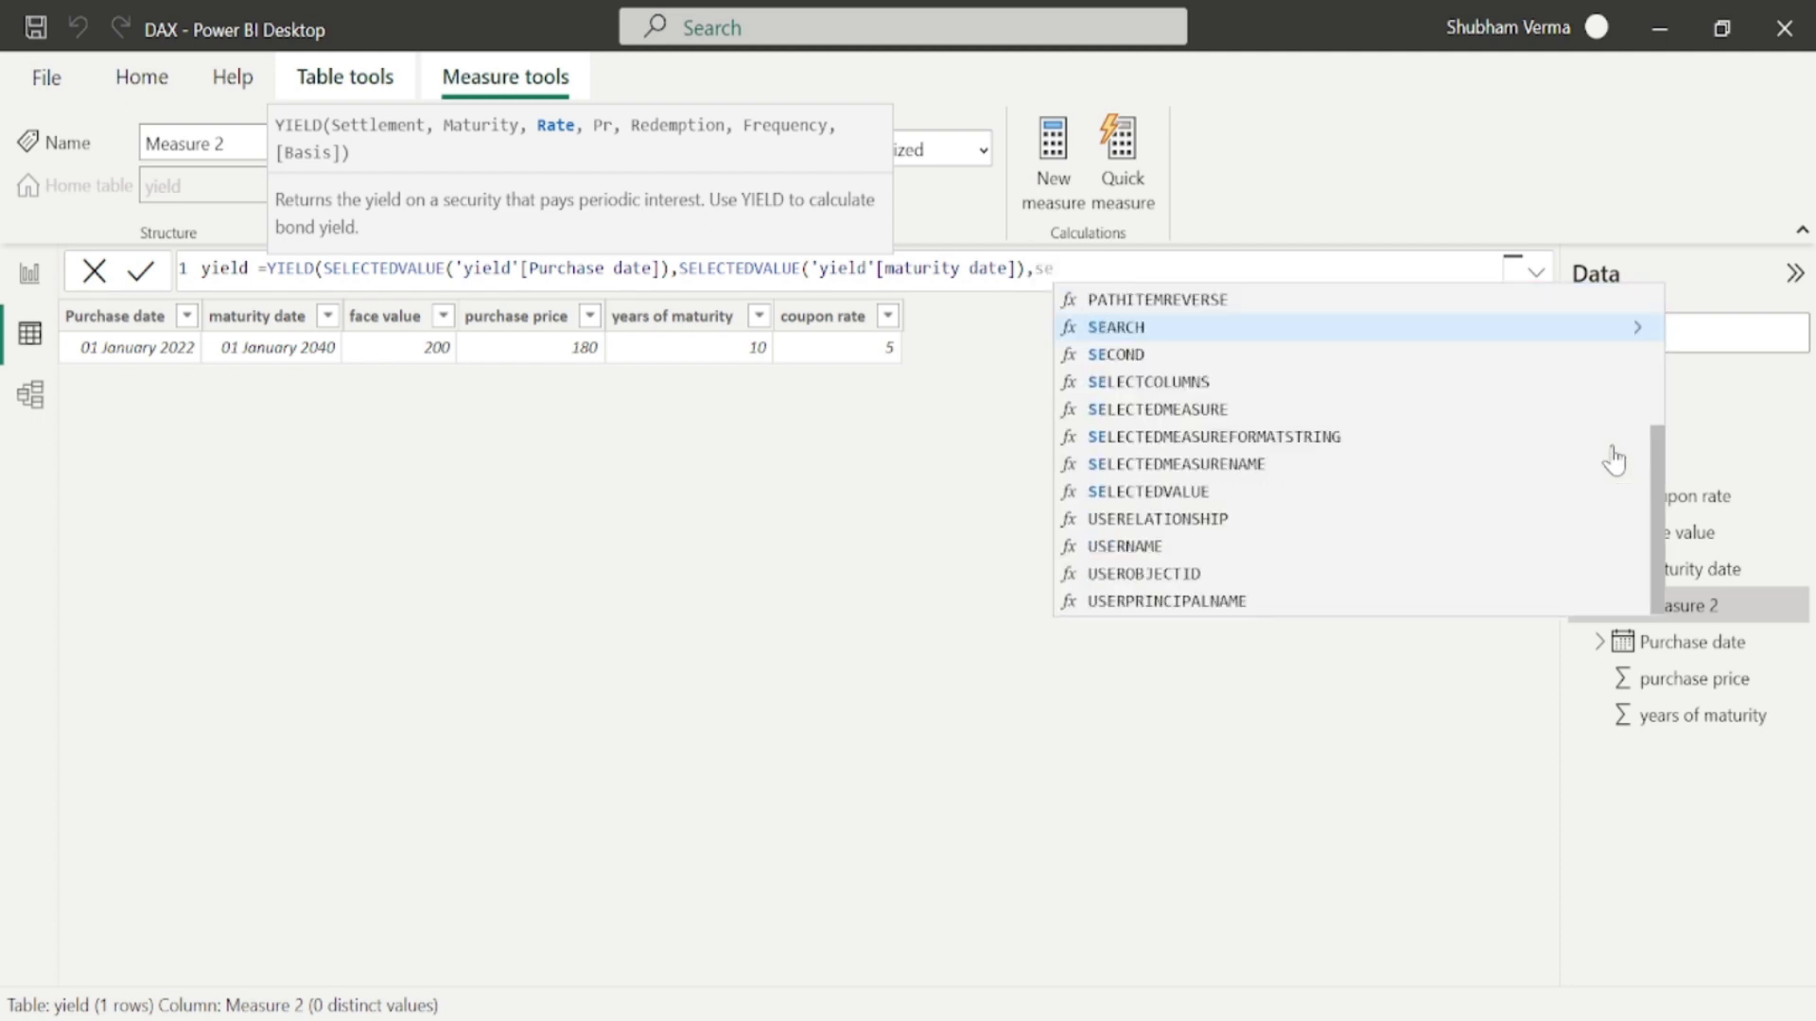
pyautogui.write('lec')
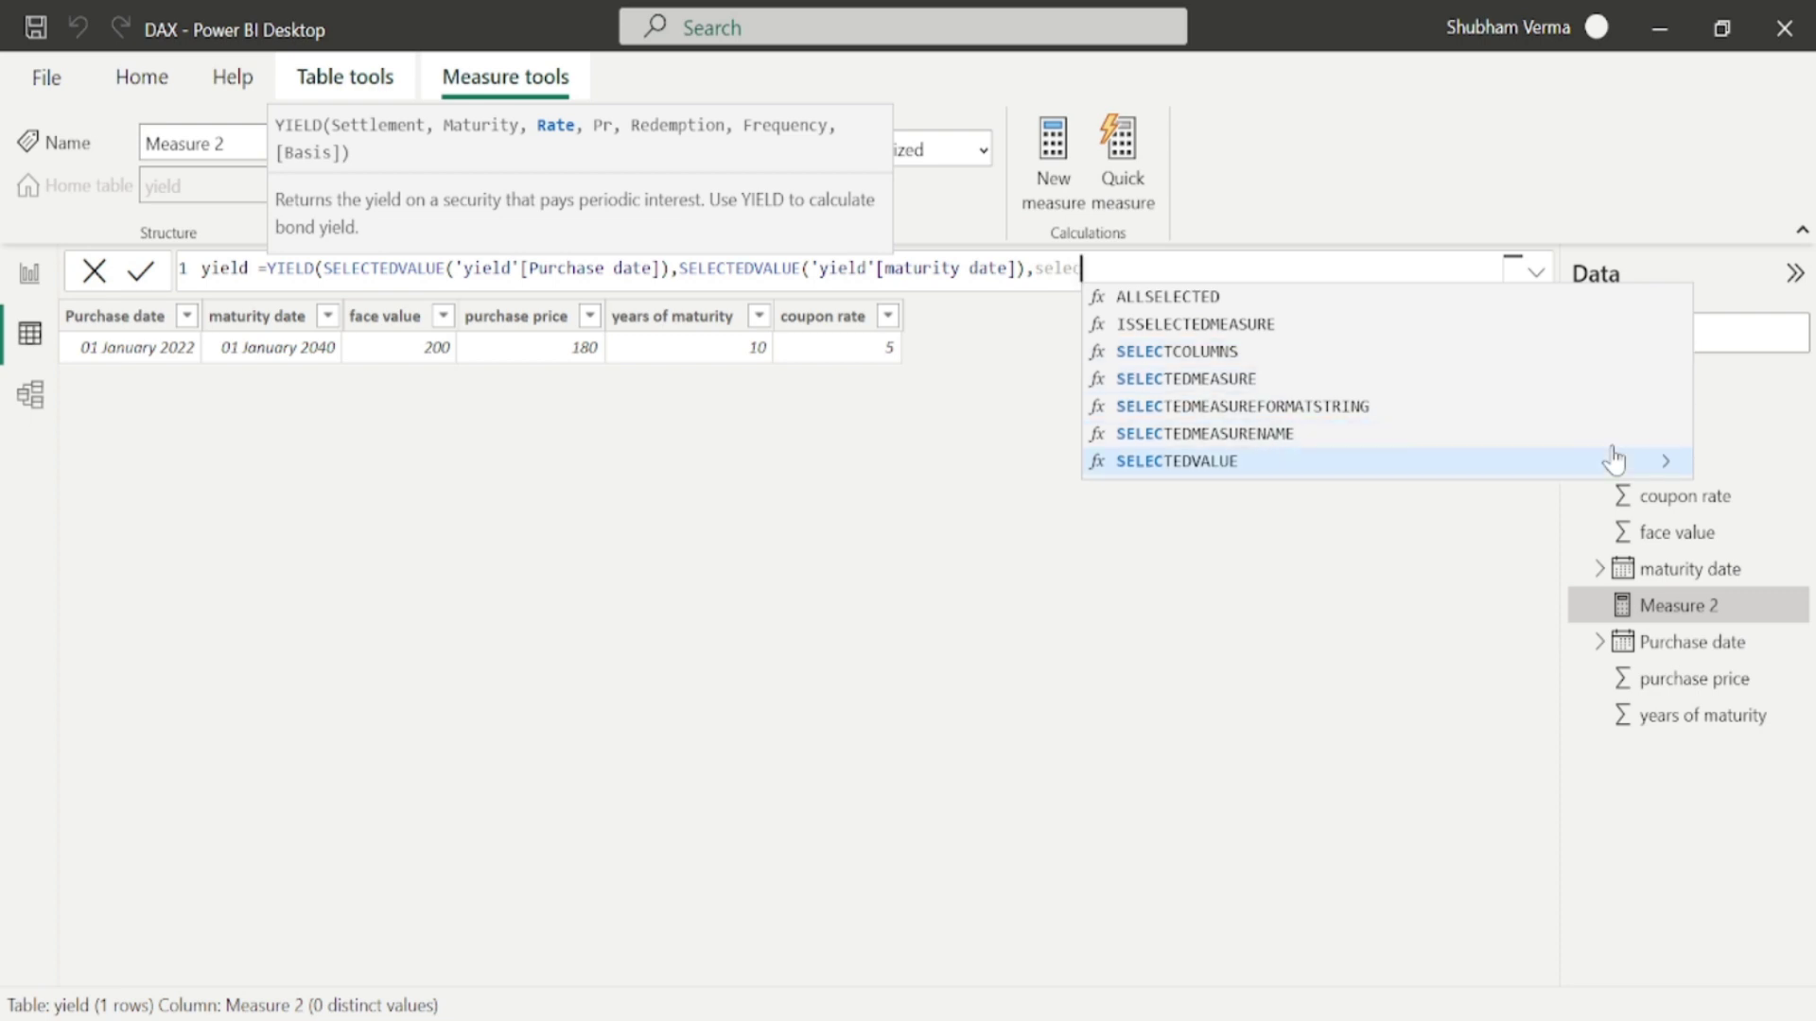
pyautogui.click(1614, 461)
pyautogui.write('coup')
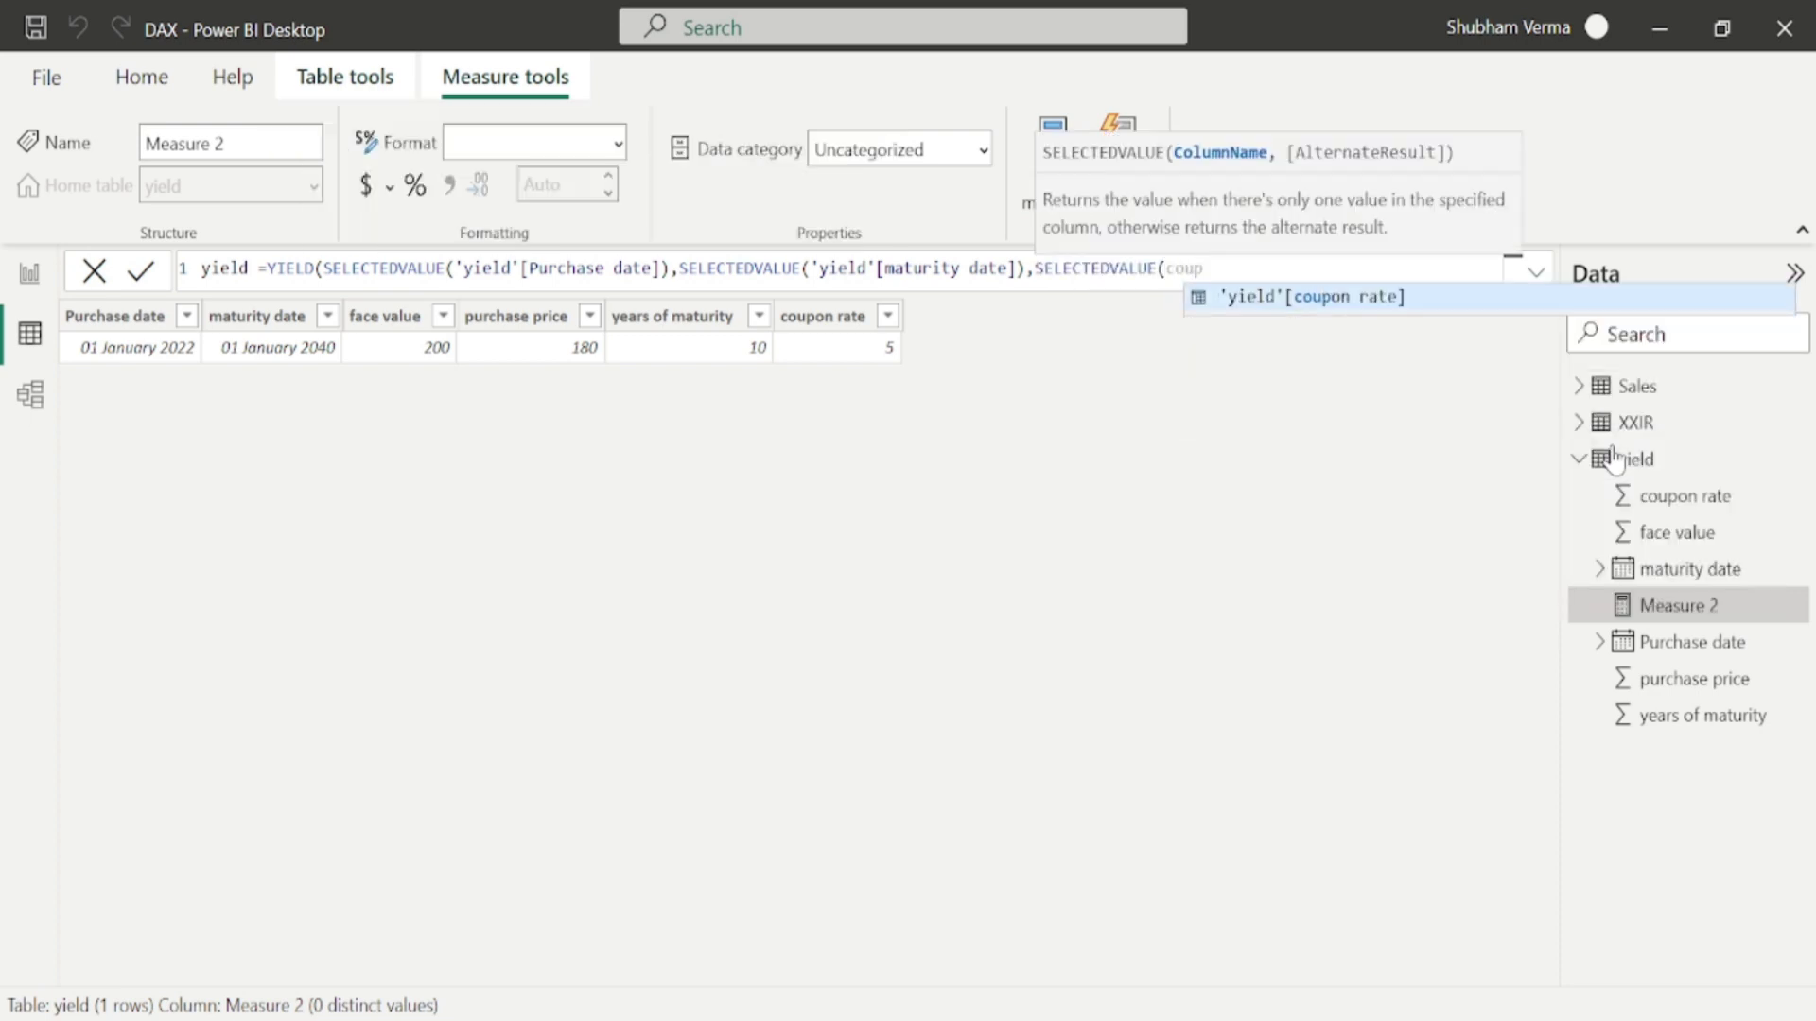
pyautogui.press('Tab')
pyautogui.write('),')
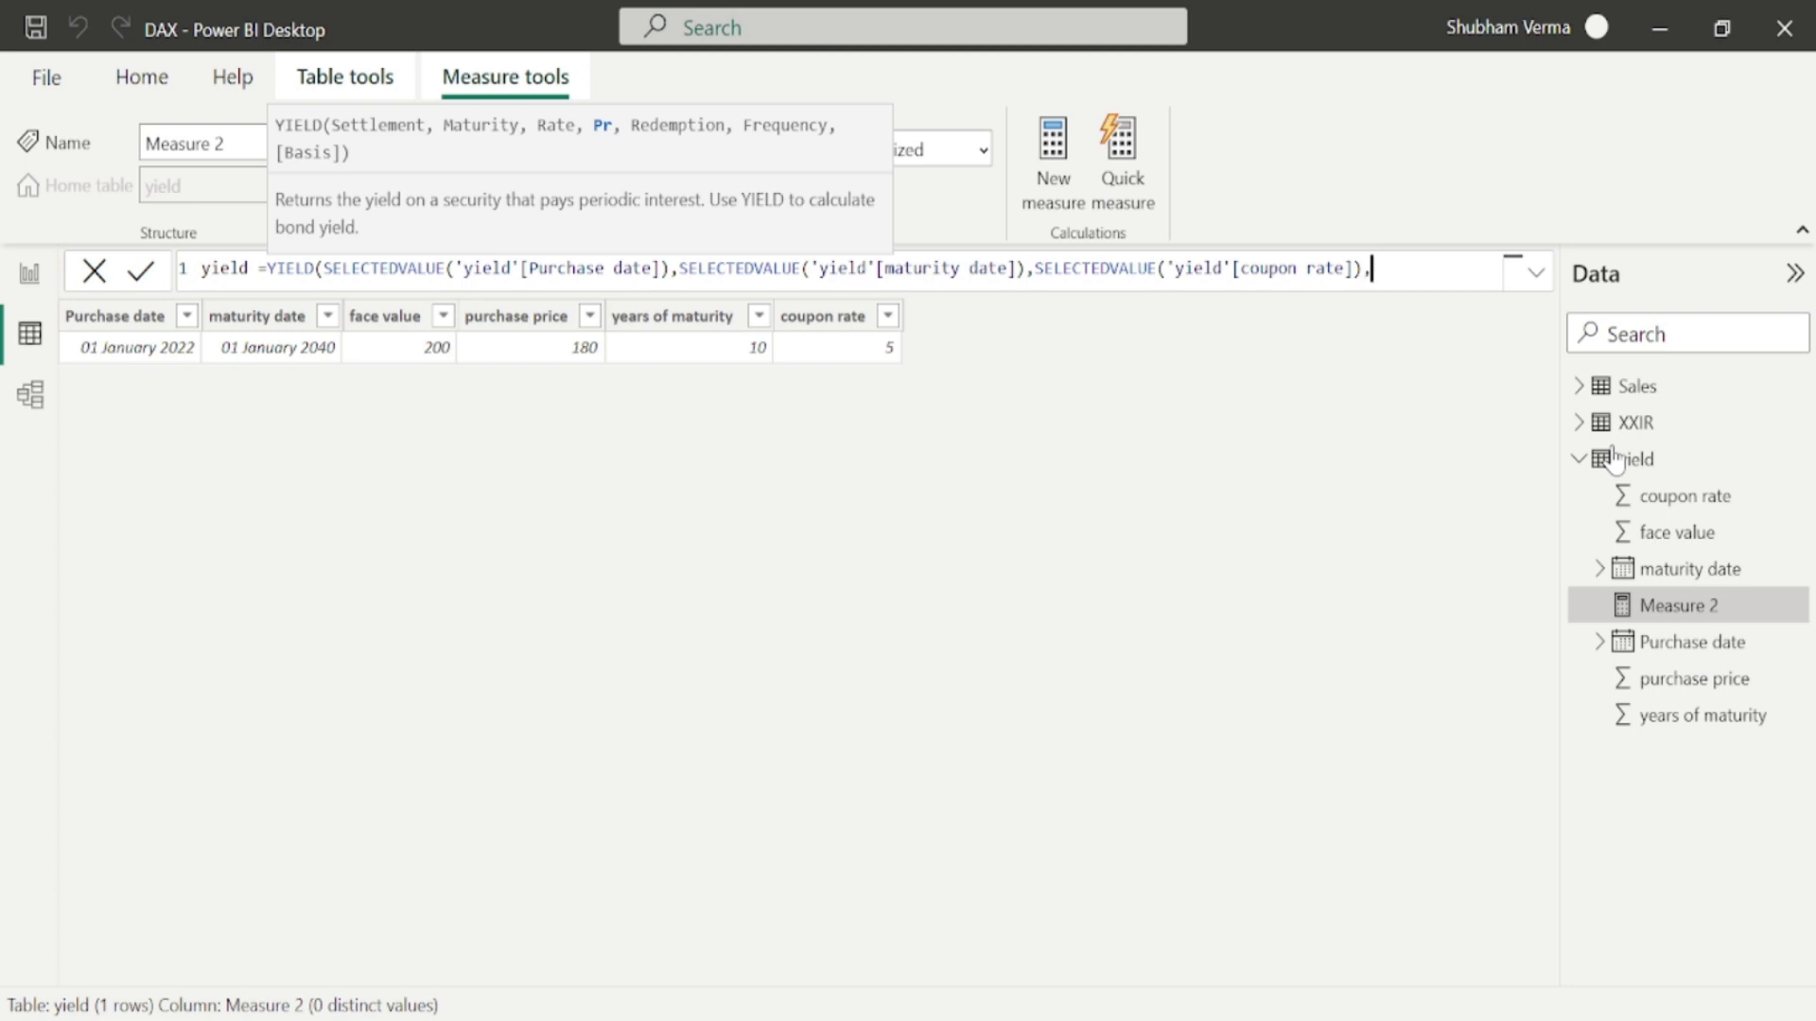
pyautogui.write('selec')
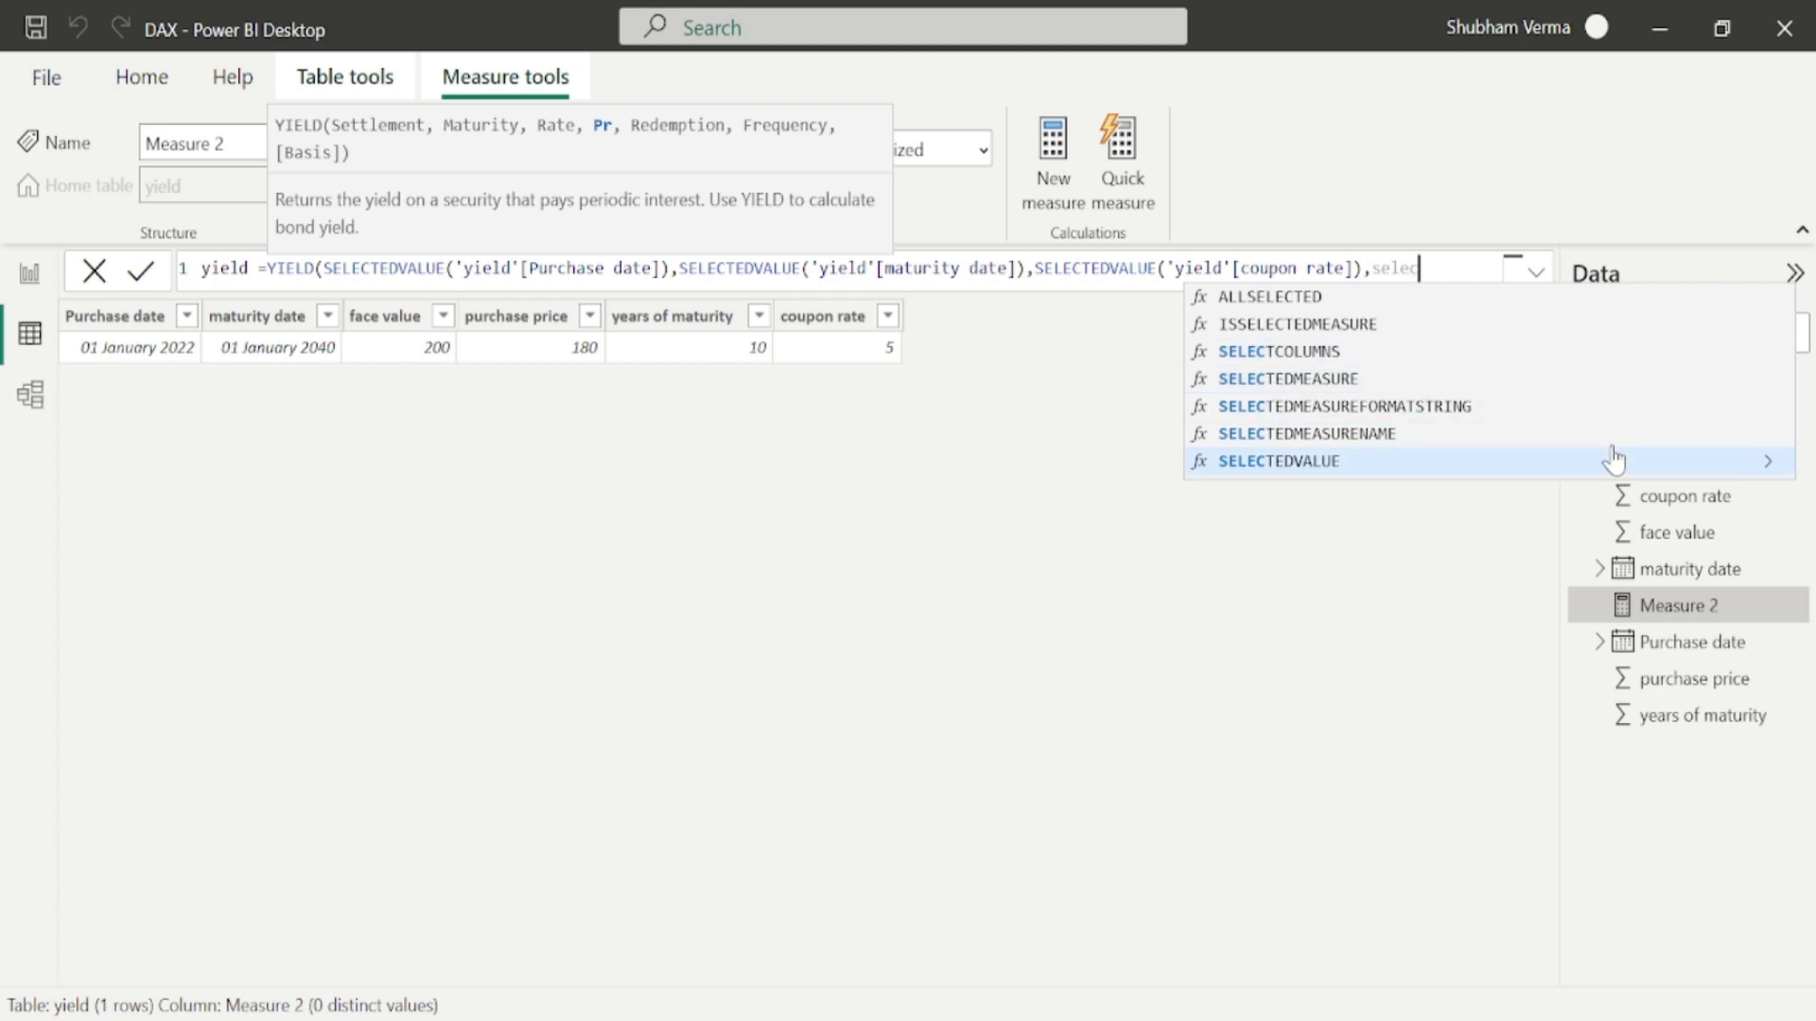
# - Add SELECTEDVALUE('yield'[purchase price]) as the YIELD price argument
pyautogui.click(1614, 459)
pyautogui.write('pr')
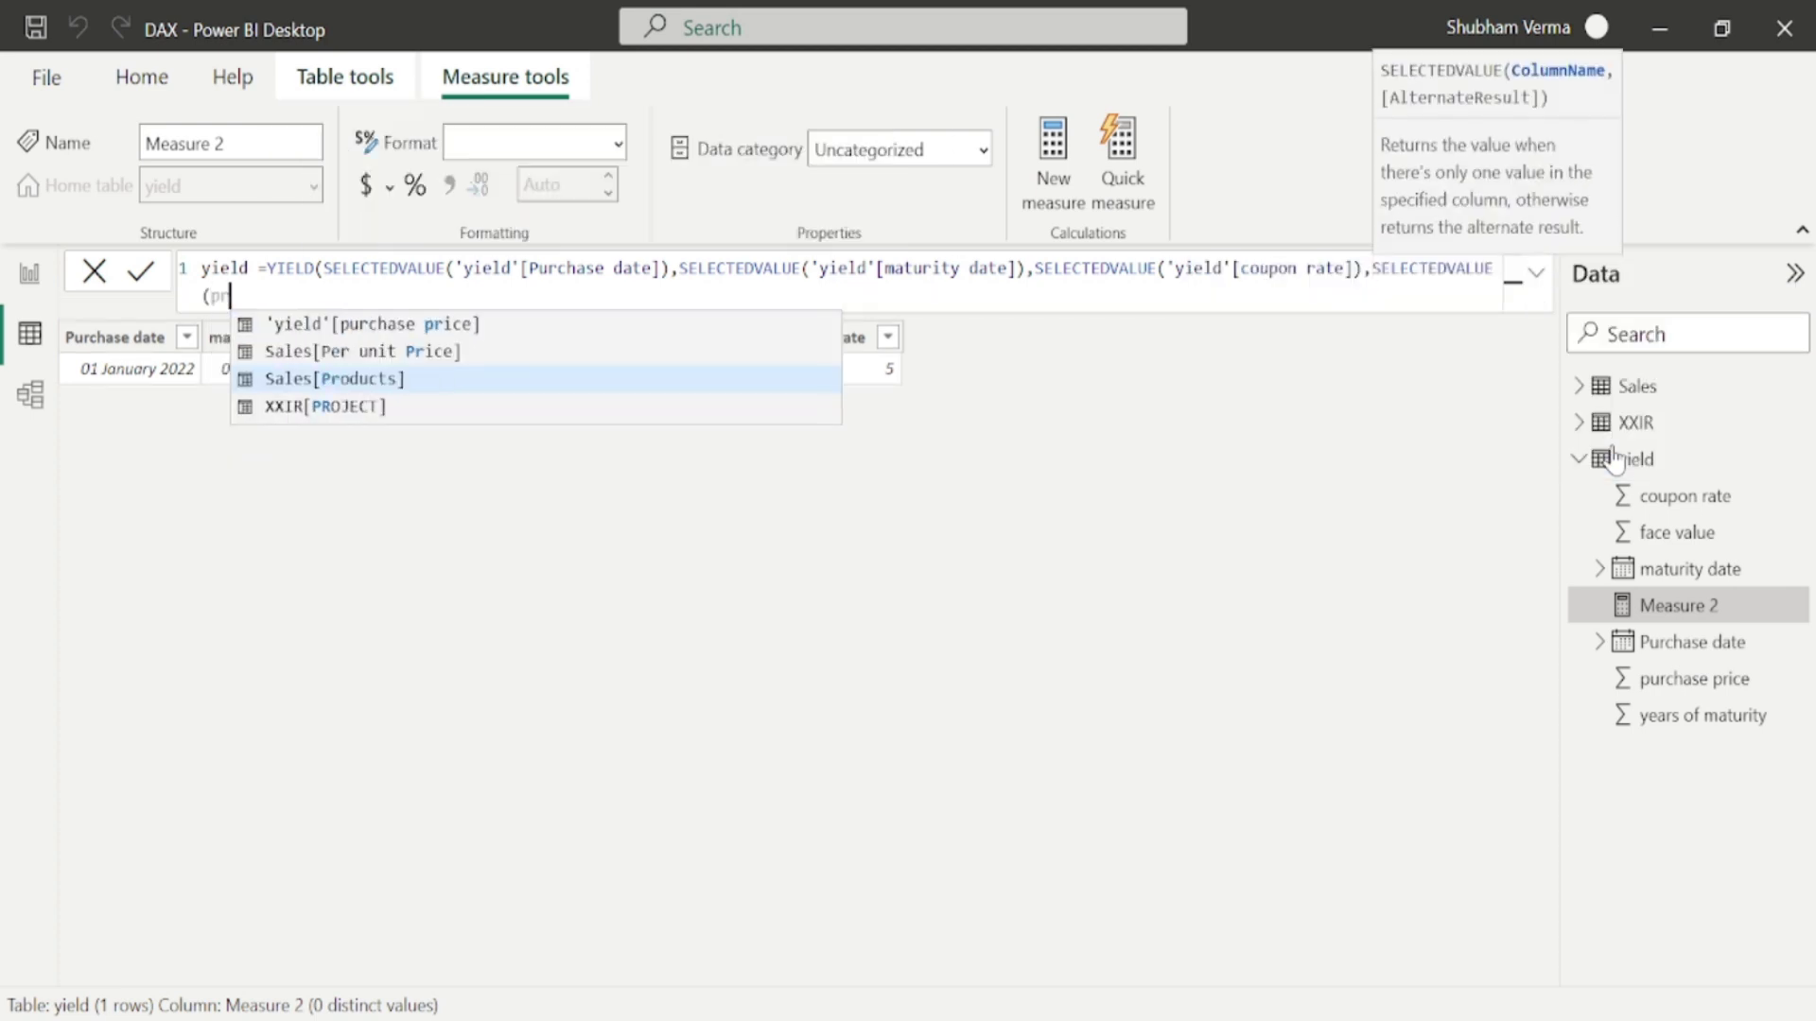
pyautogui.press('Up')
pyautogui.press('Up')
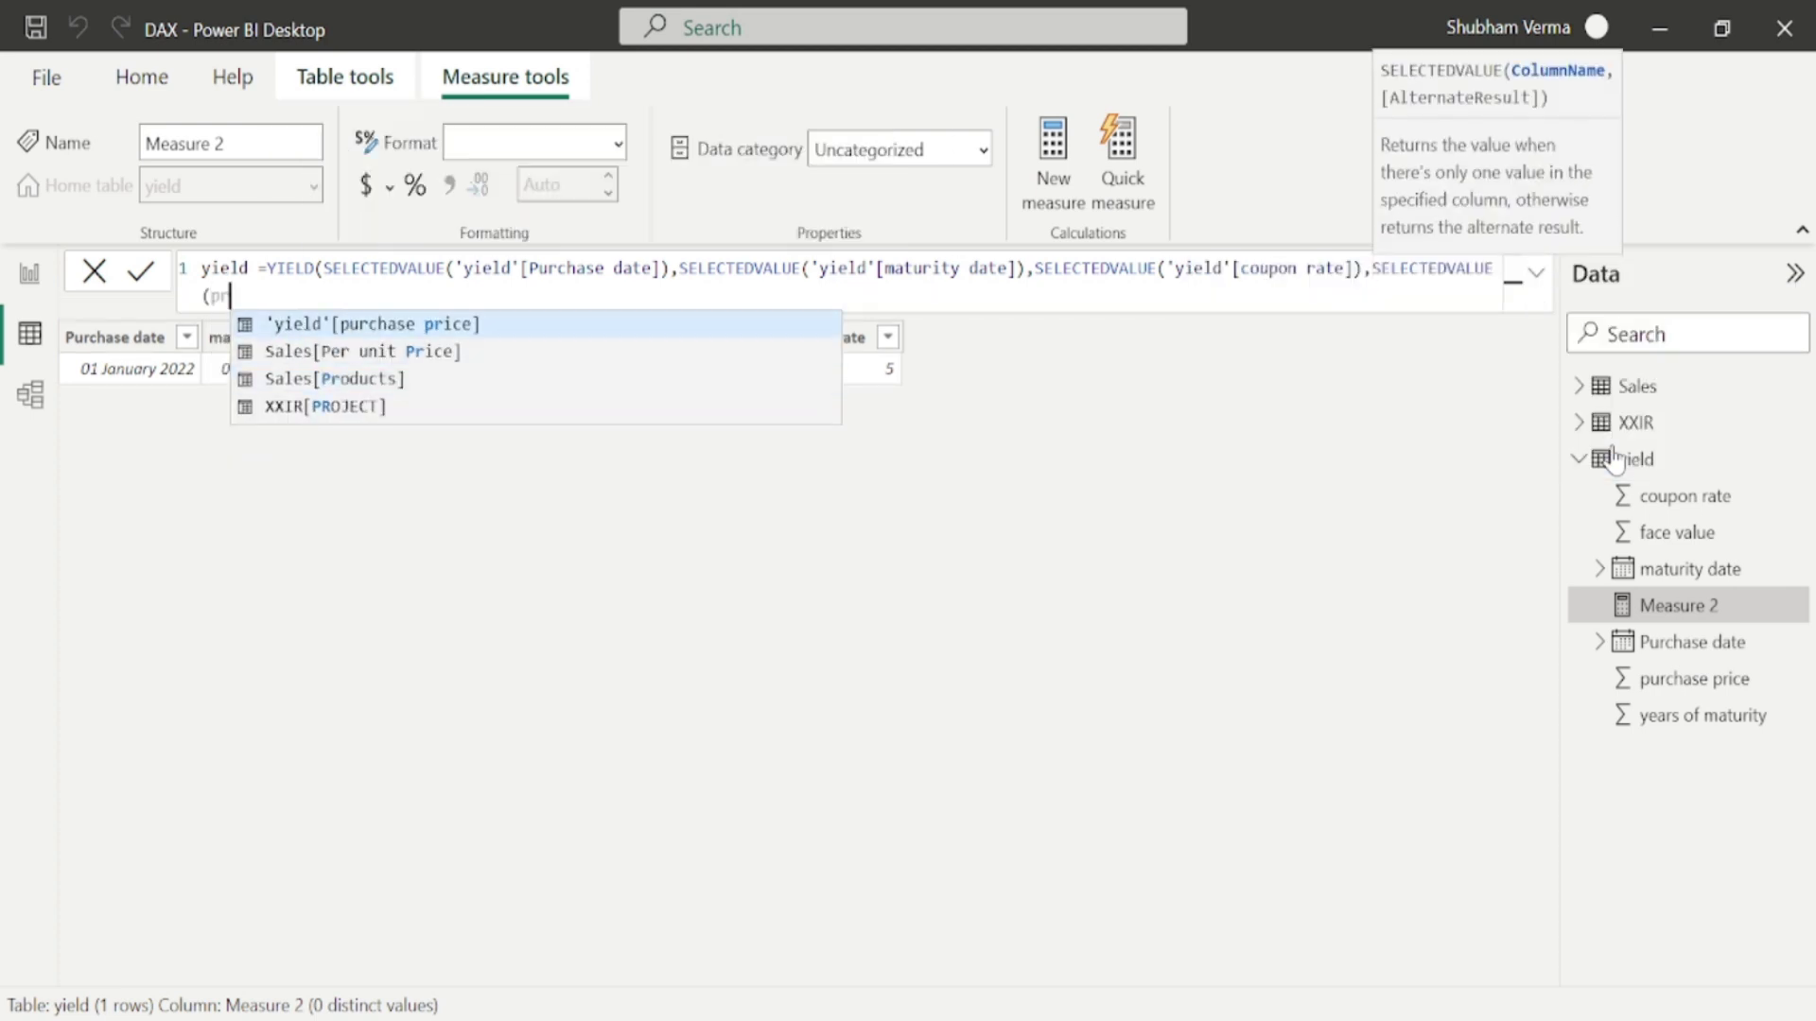
pyautogui.press('Tab')
pyautogui.write('),')
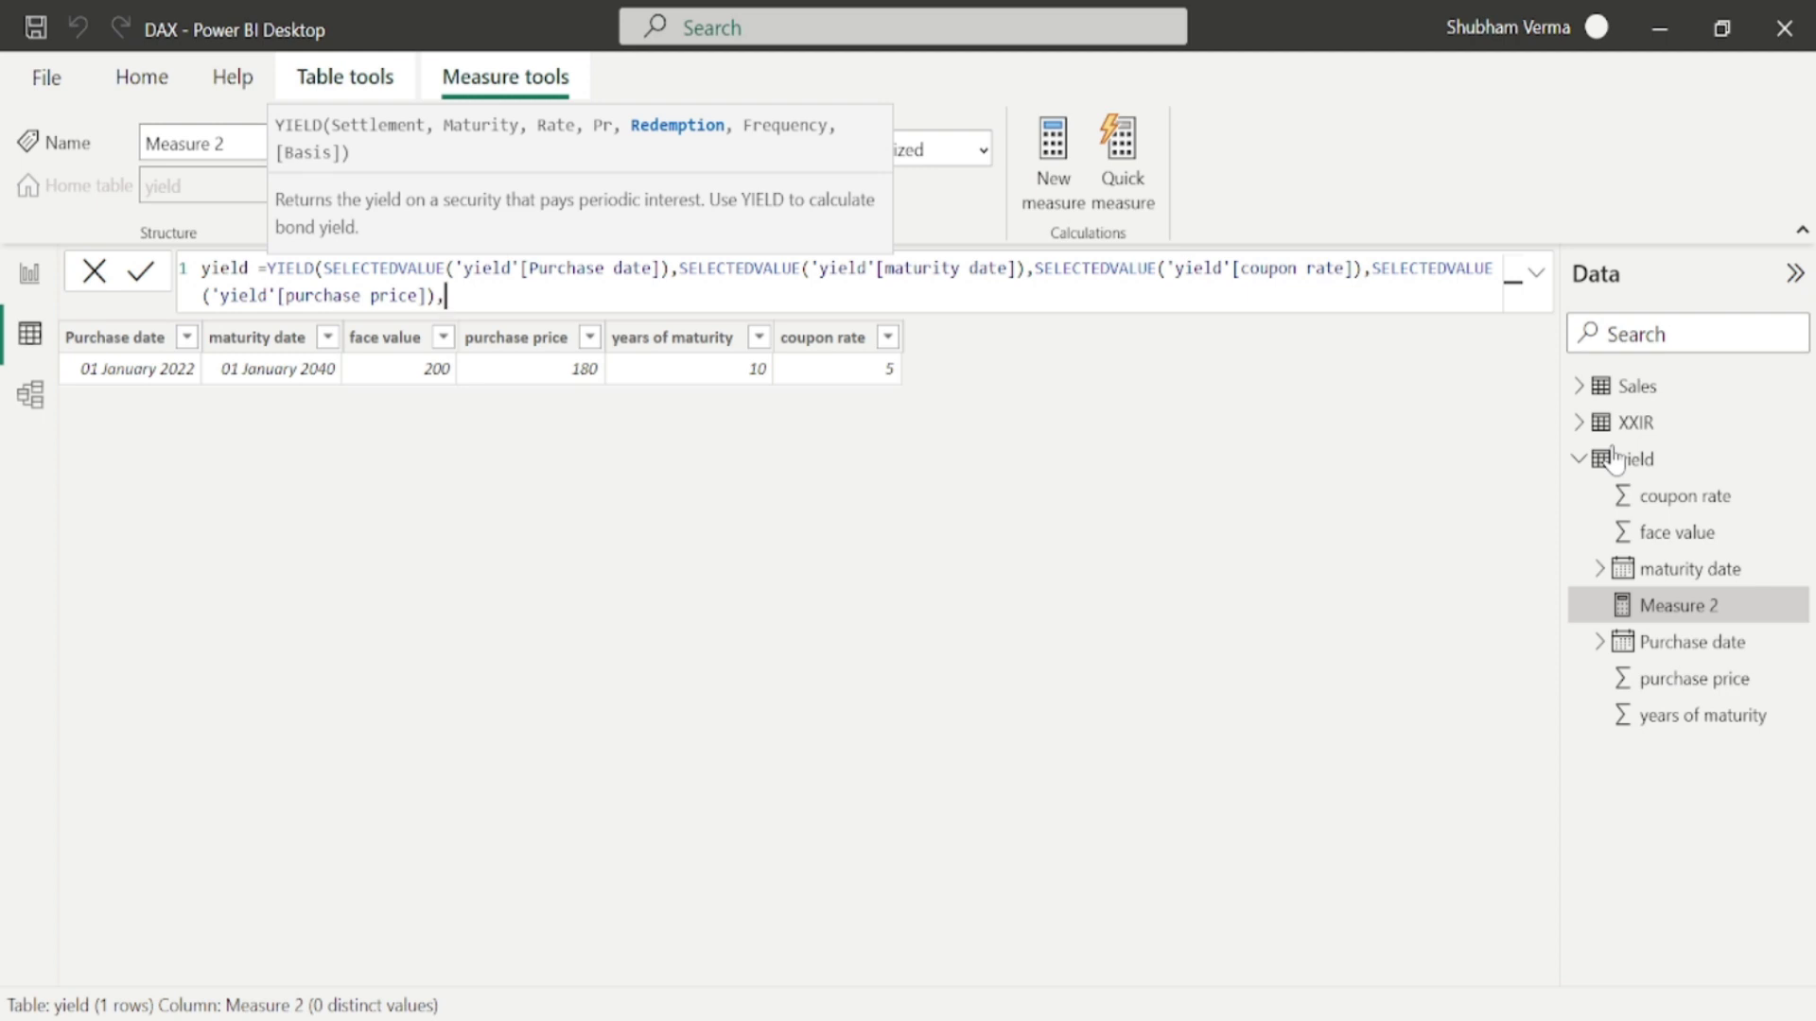
# - Finish with SELECTEDVALUE('yield'[face value]) and frequency 1, then commit the measure
pyautogui.write('select')
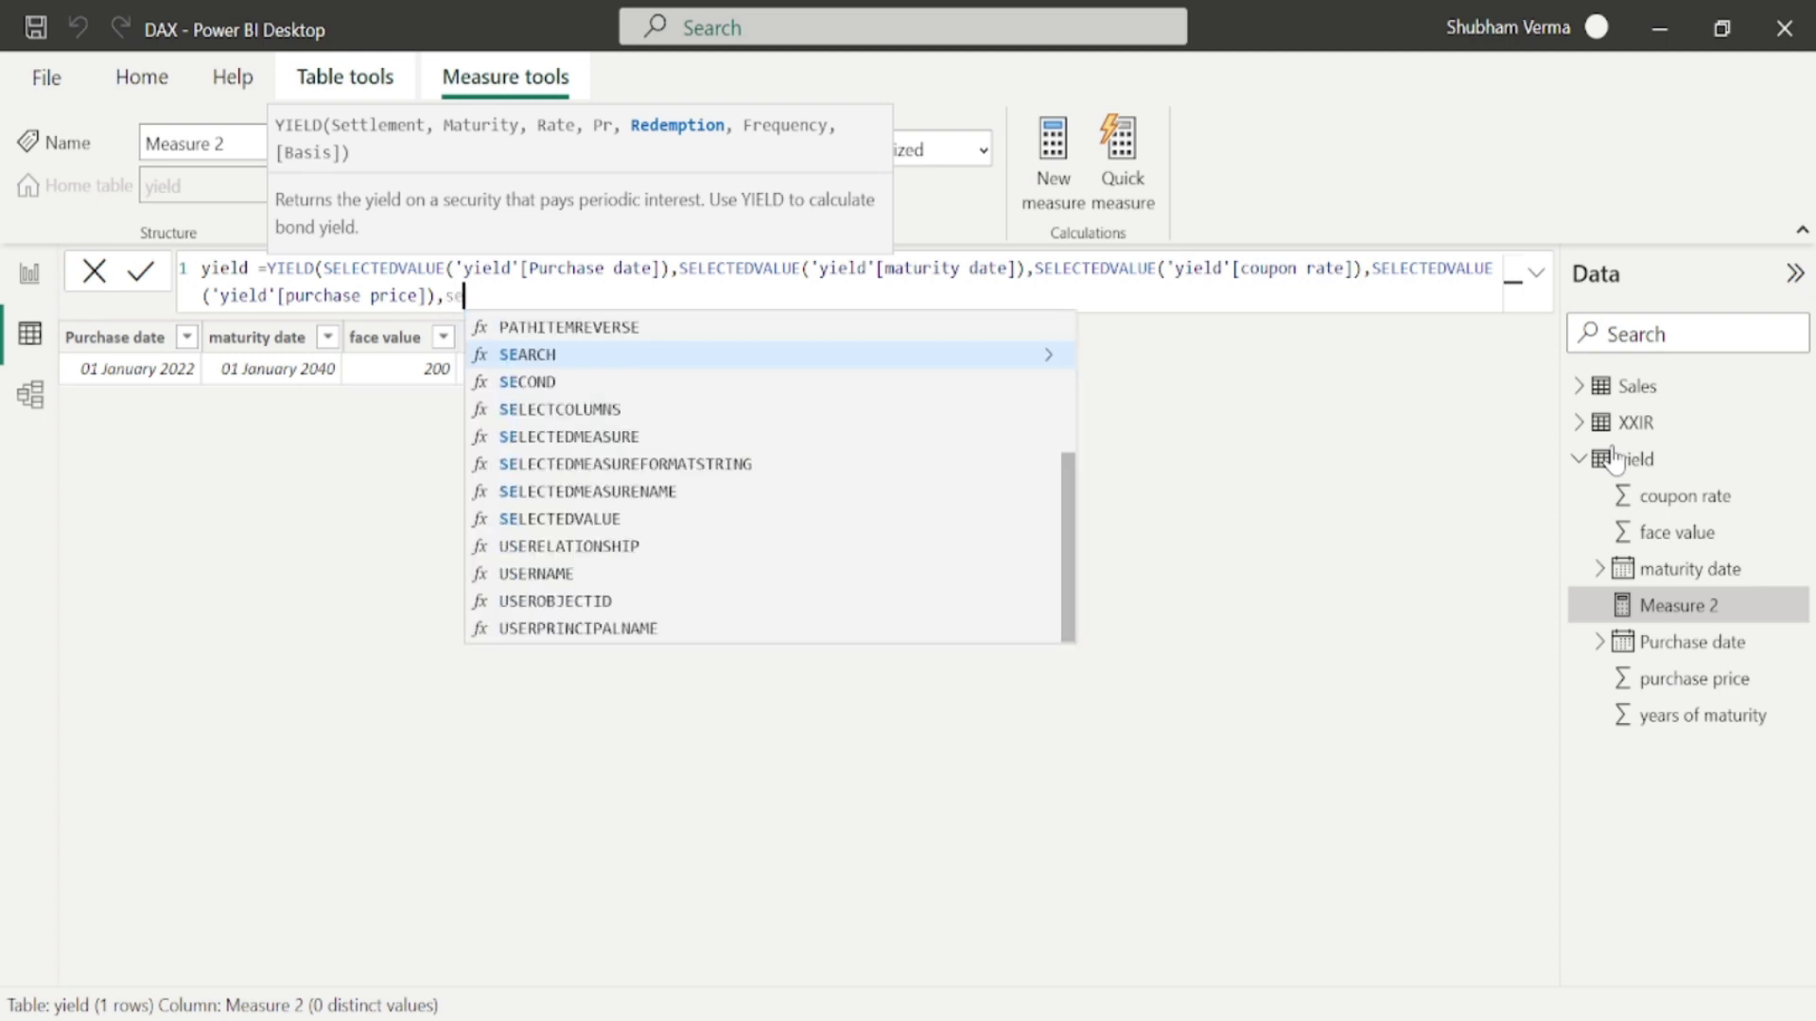
pyautogui.press('Down')
pyautogui.press('Down')
pyautogui.press('Down')
pyautogui.press('Down')
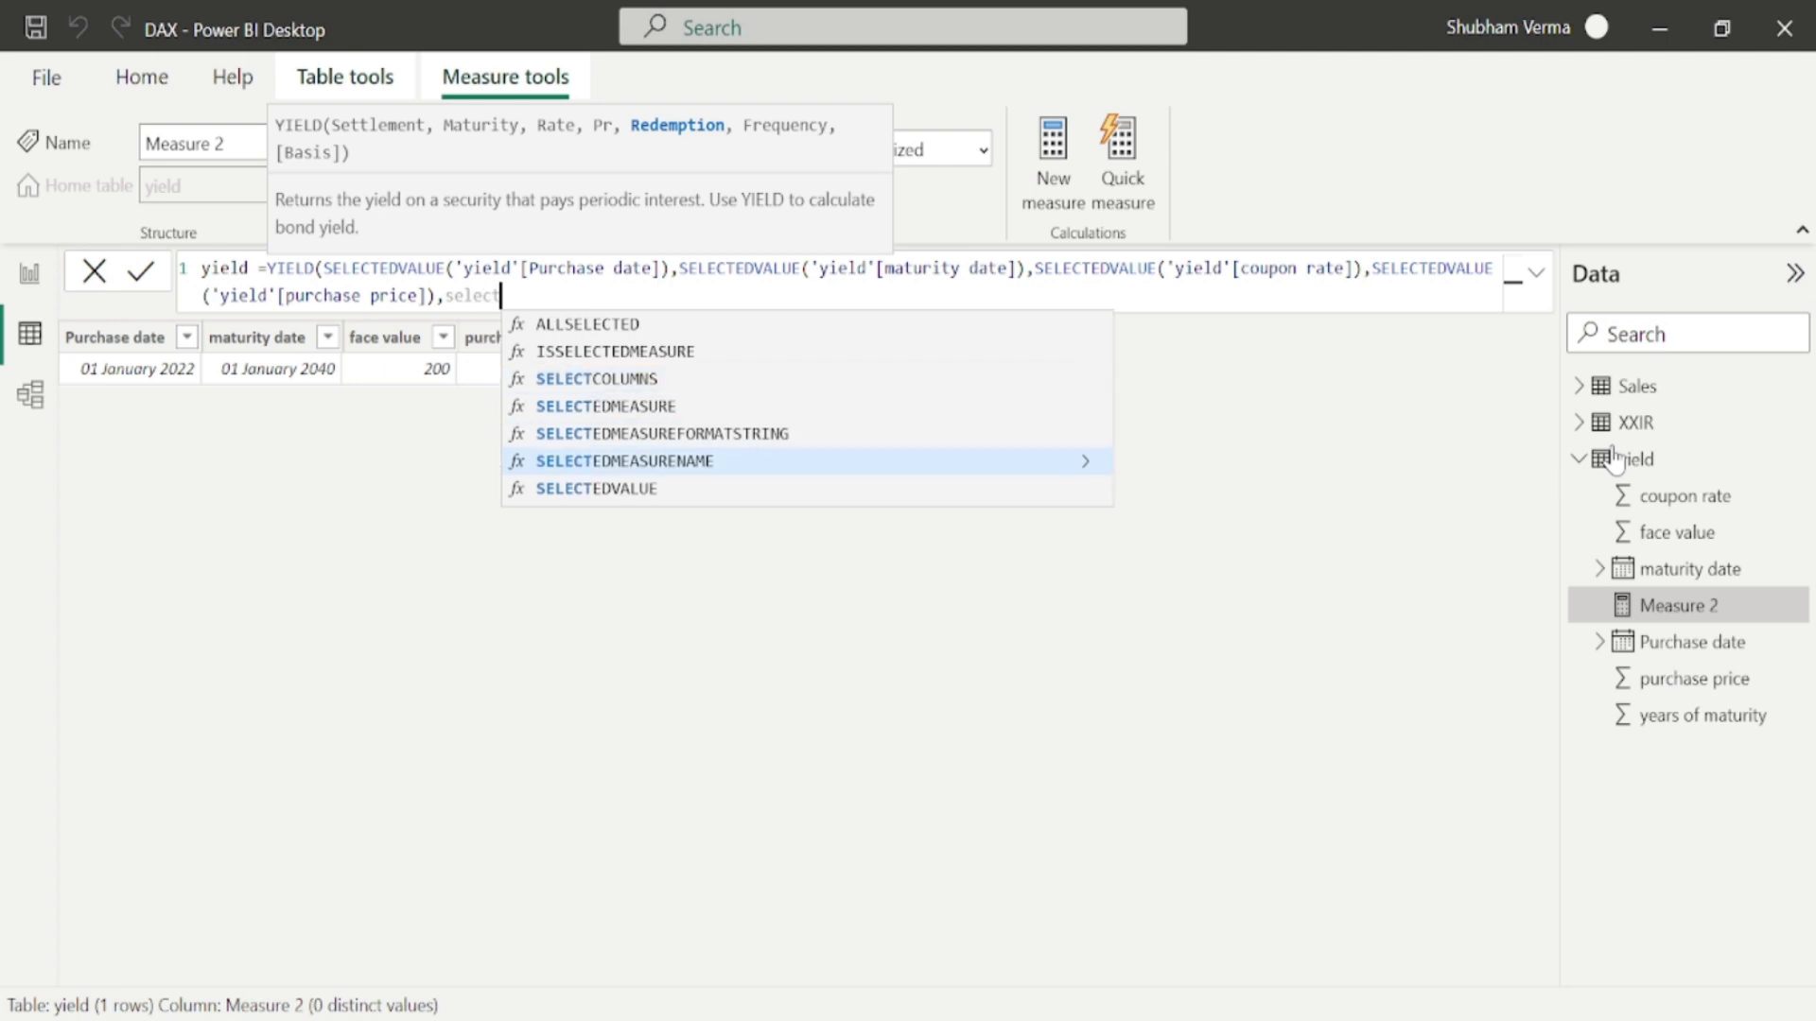
pyautogui.press('Tab')
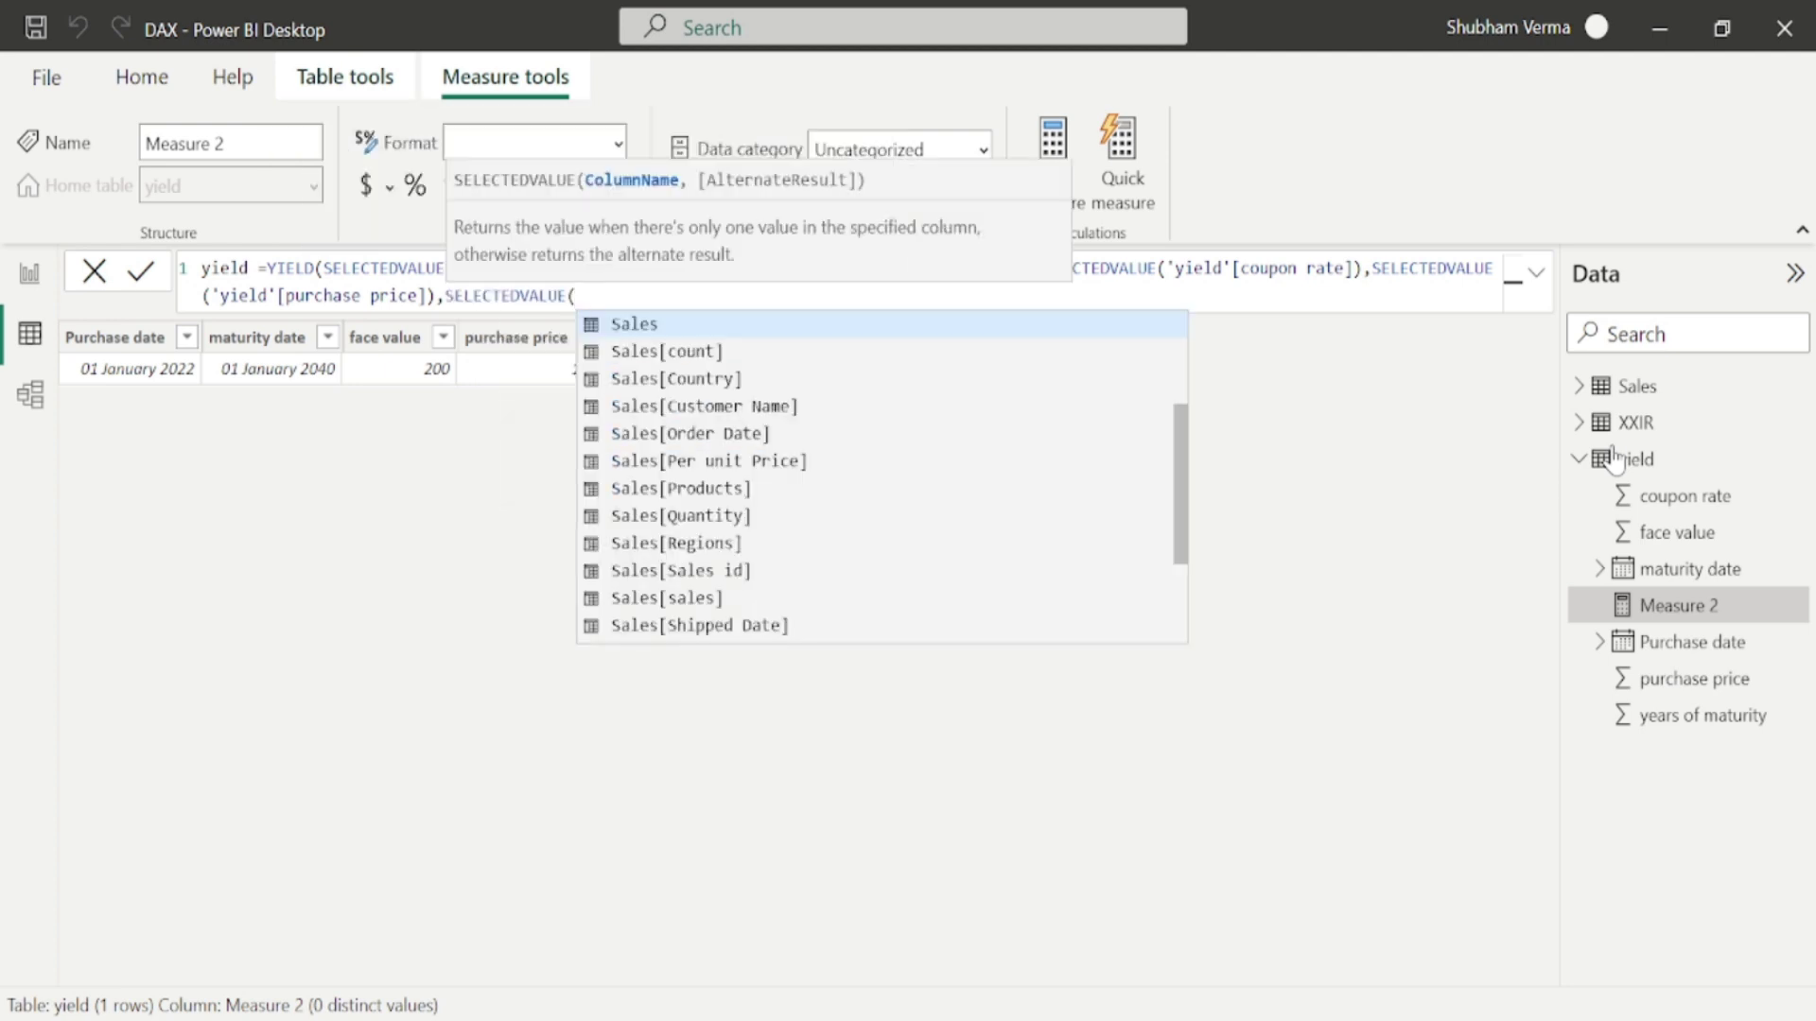
pyautogui.write('face value]')
pyautogui.press('Tab')
pyautogui.write('),')
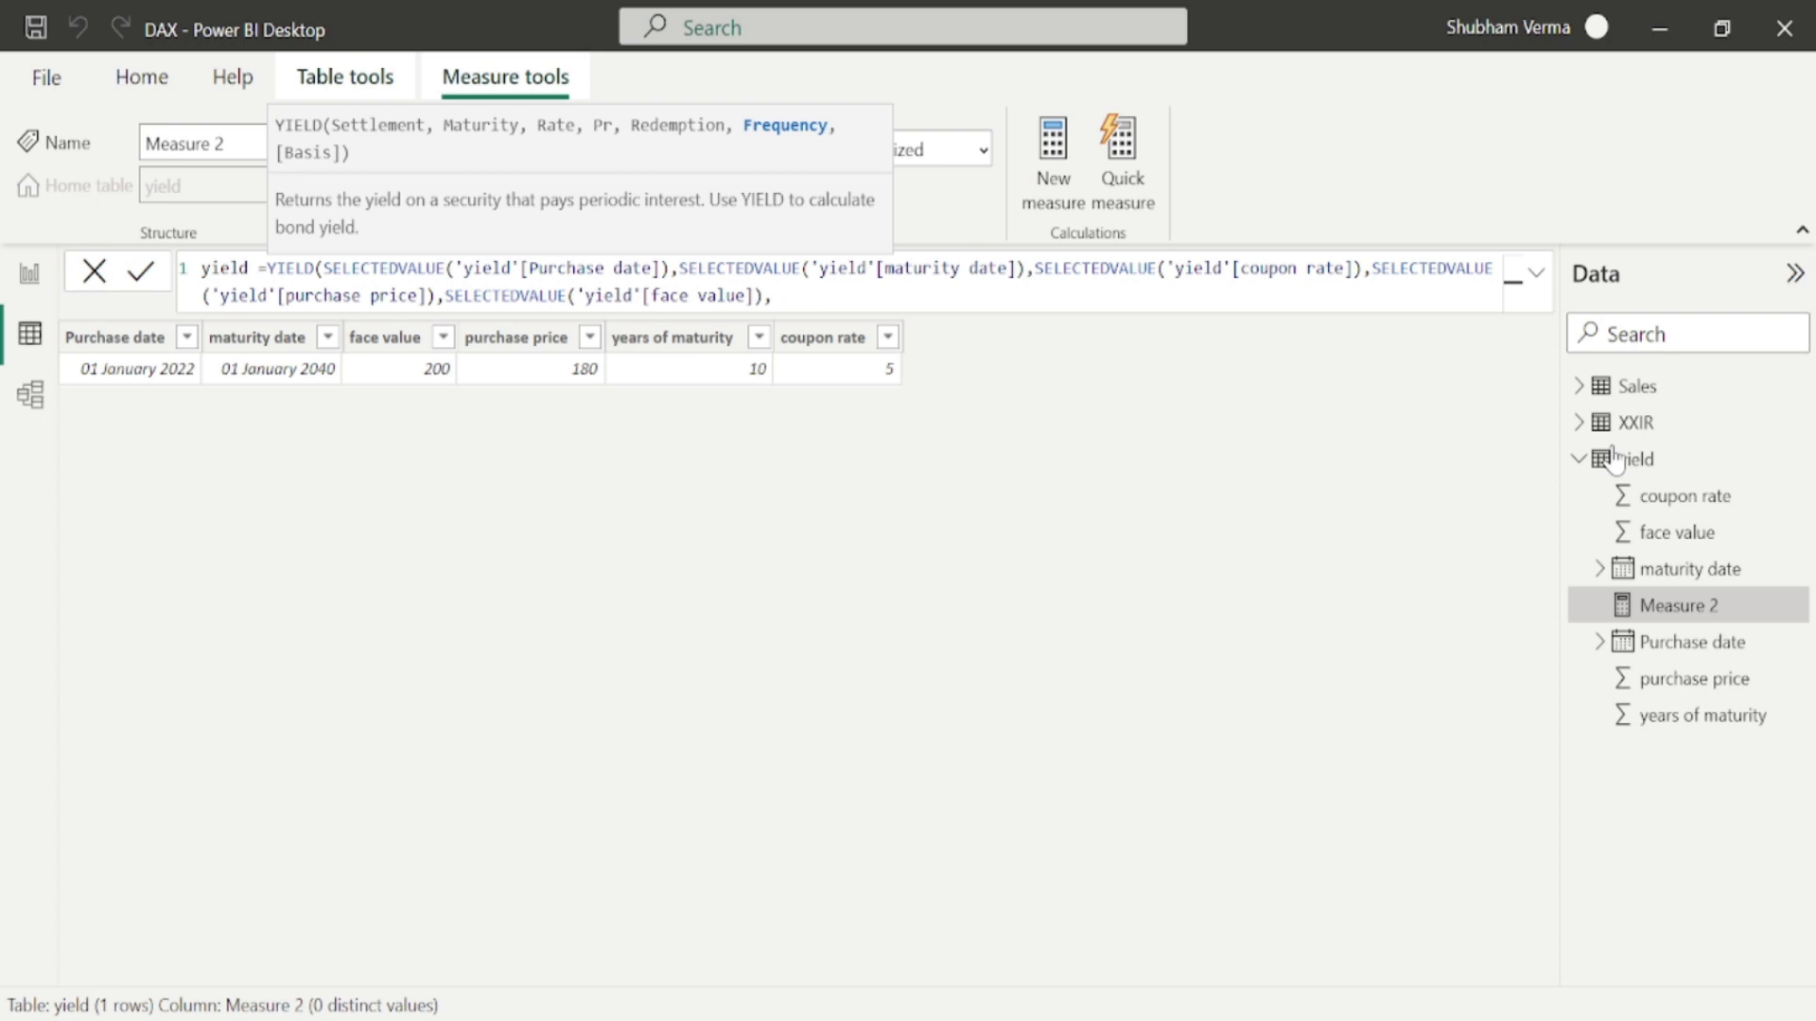
pyautogui.write('1)')
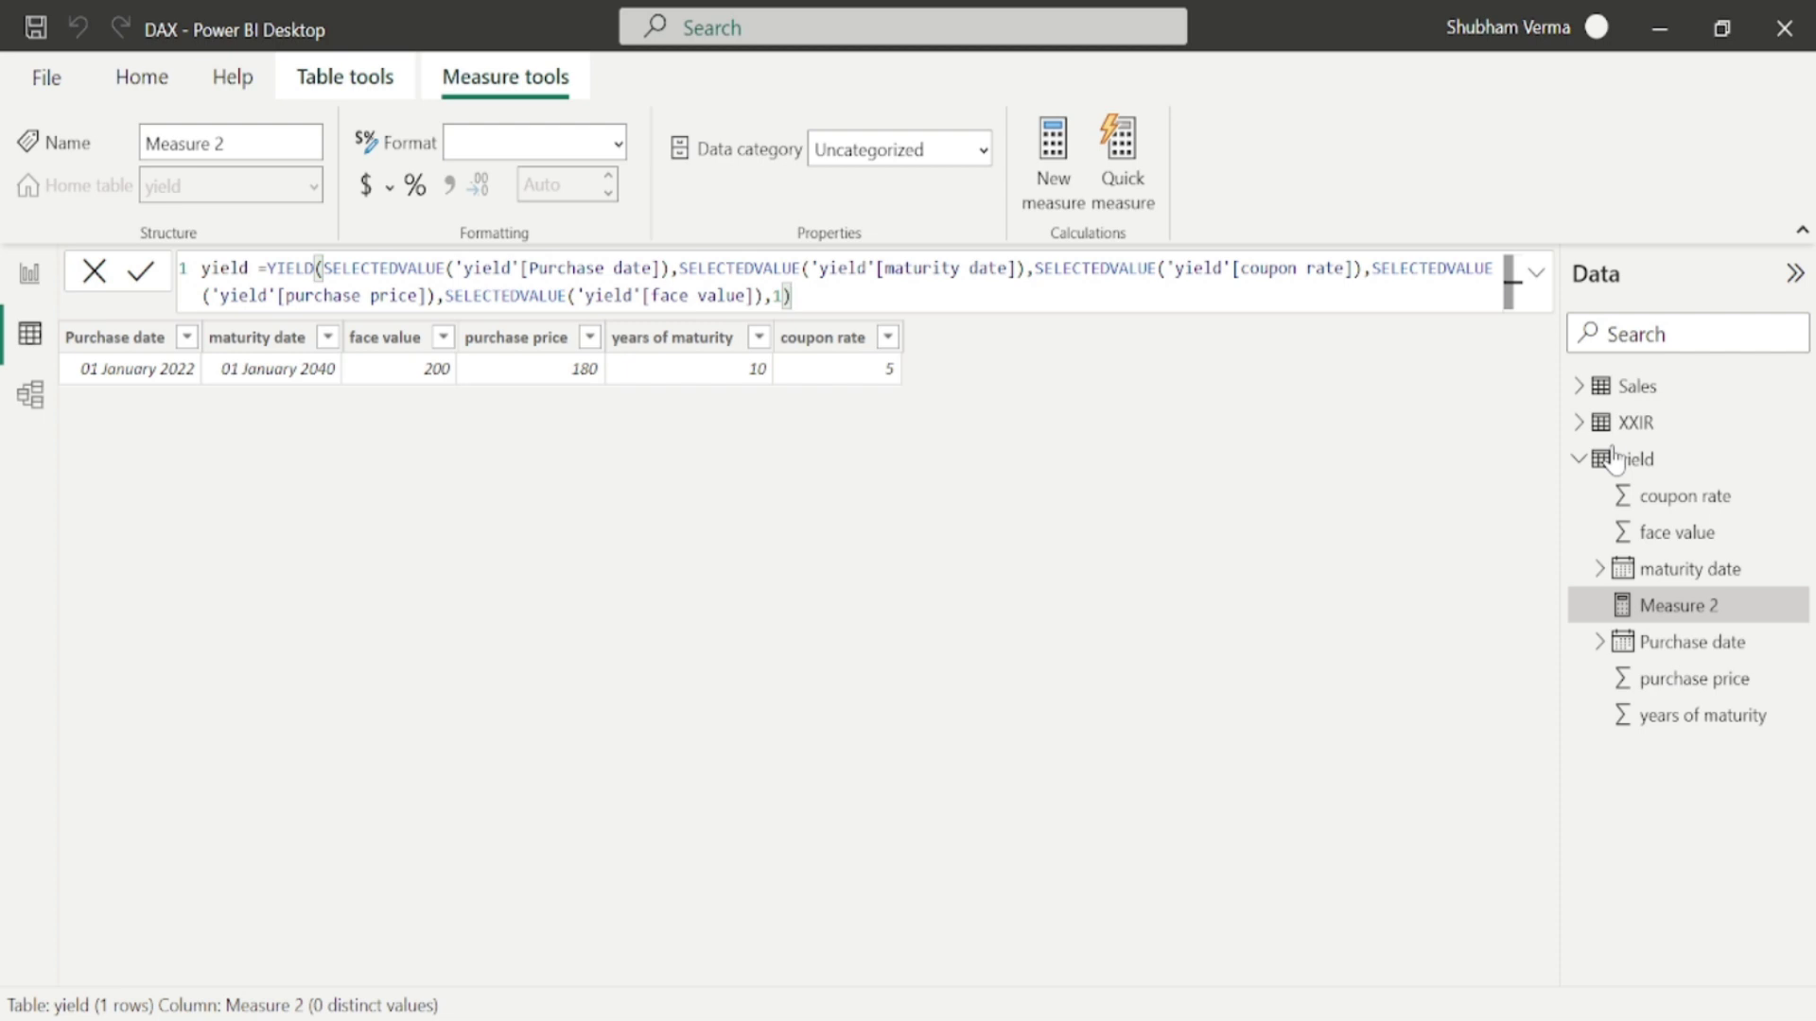
pyautogui.press('Return')
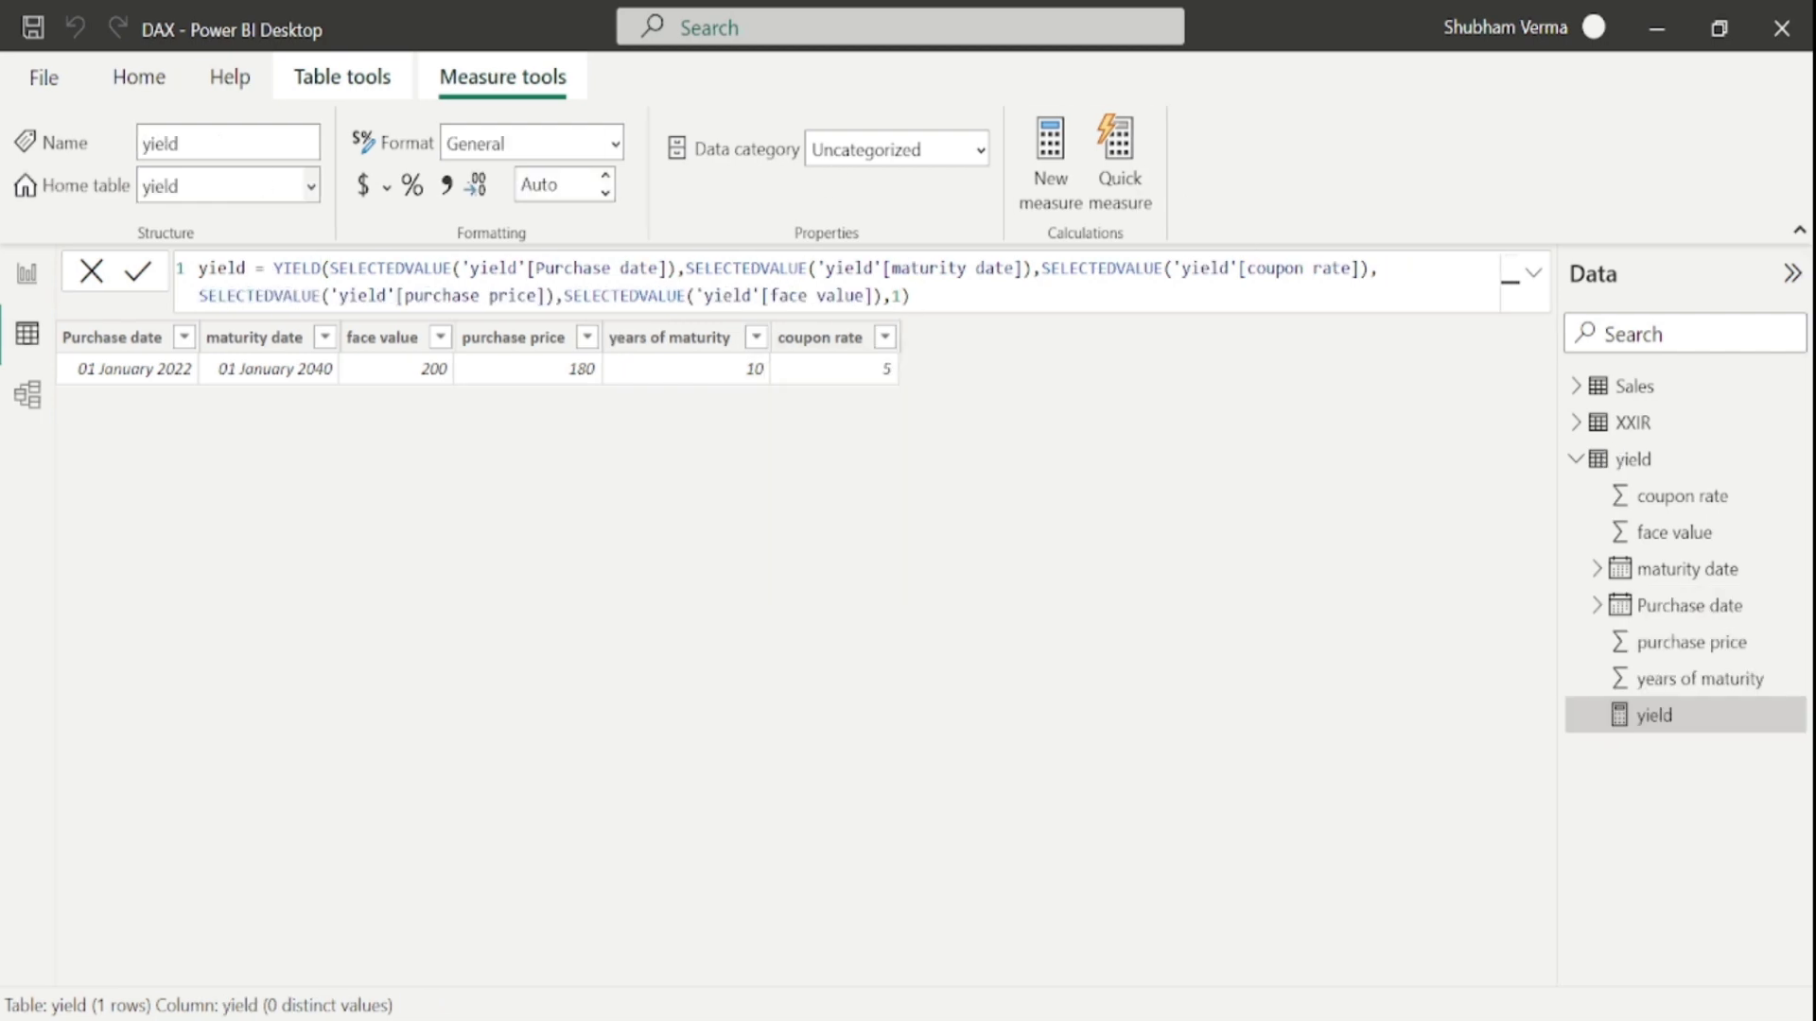
# - On the Practical page, duplicate the XNPV DAX card and swap its field for the yield measure
pyautogui.click(26, 279)
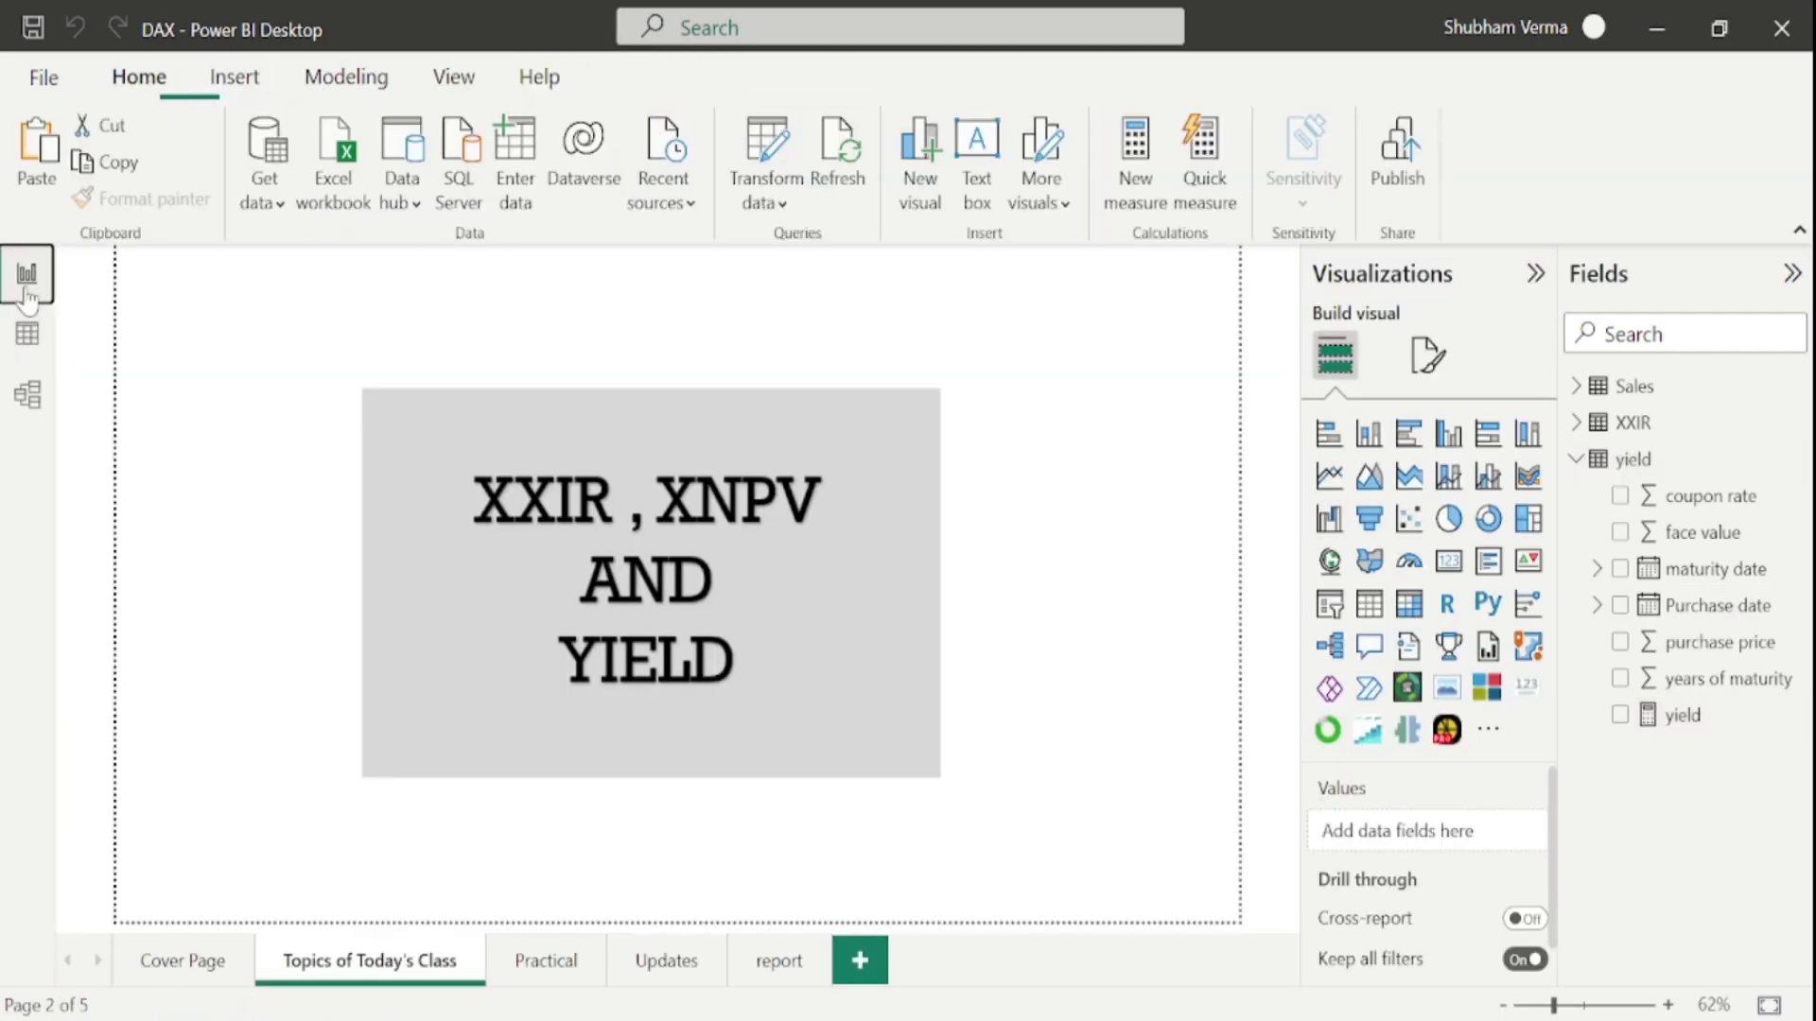
pyautogui.click(546, 958)
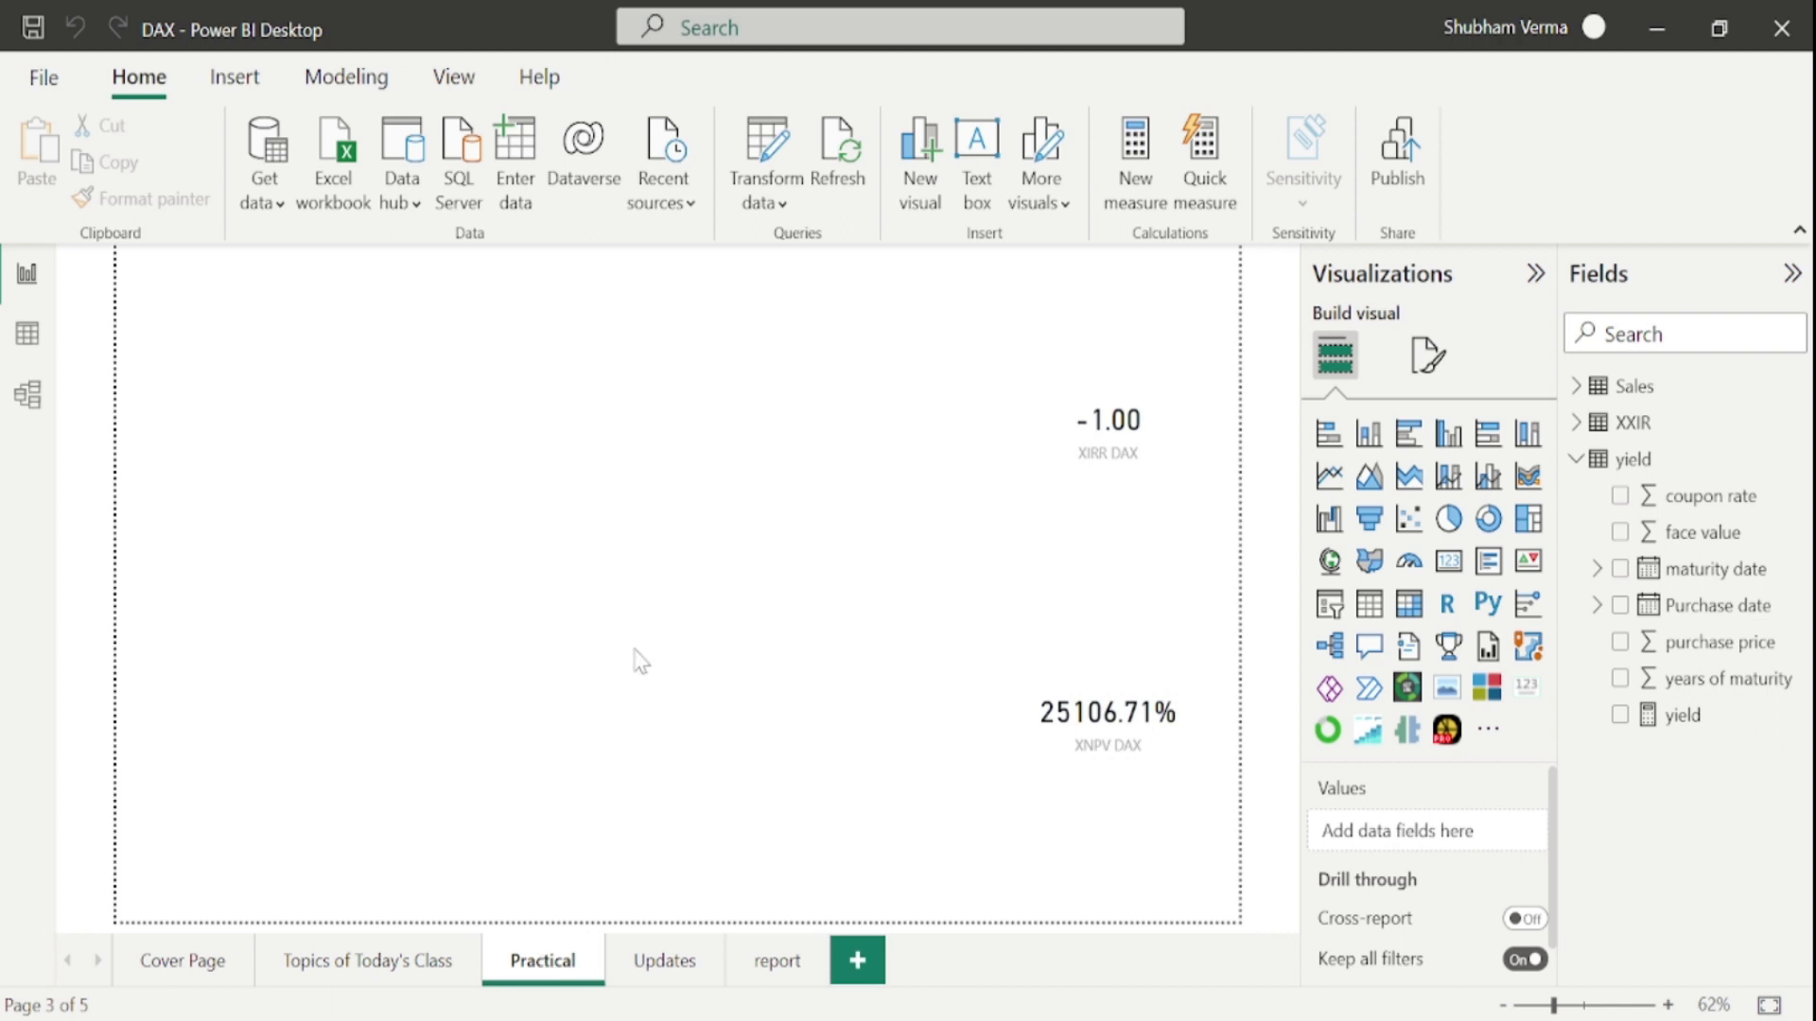
pyautogui.click(1050, 670)
pyautogui.hotkey('ctrl', 'c')
pyautogui.hotkey('ctrl', 'v')
pyautogui.moveTo(1053, 673); pyautogui.dragTo(532, 544)
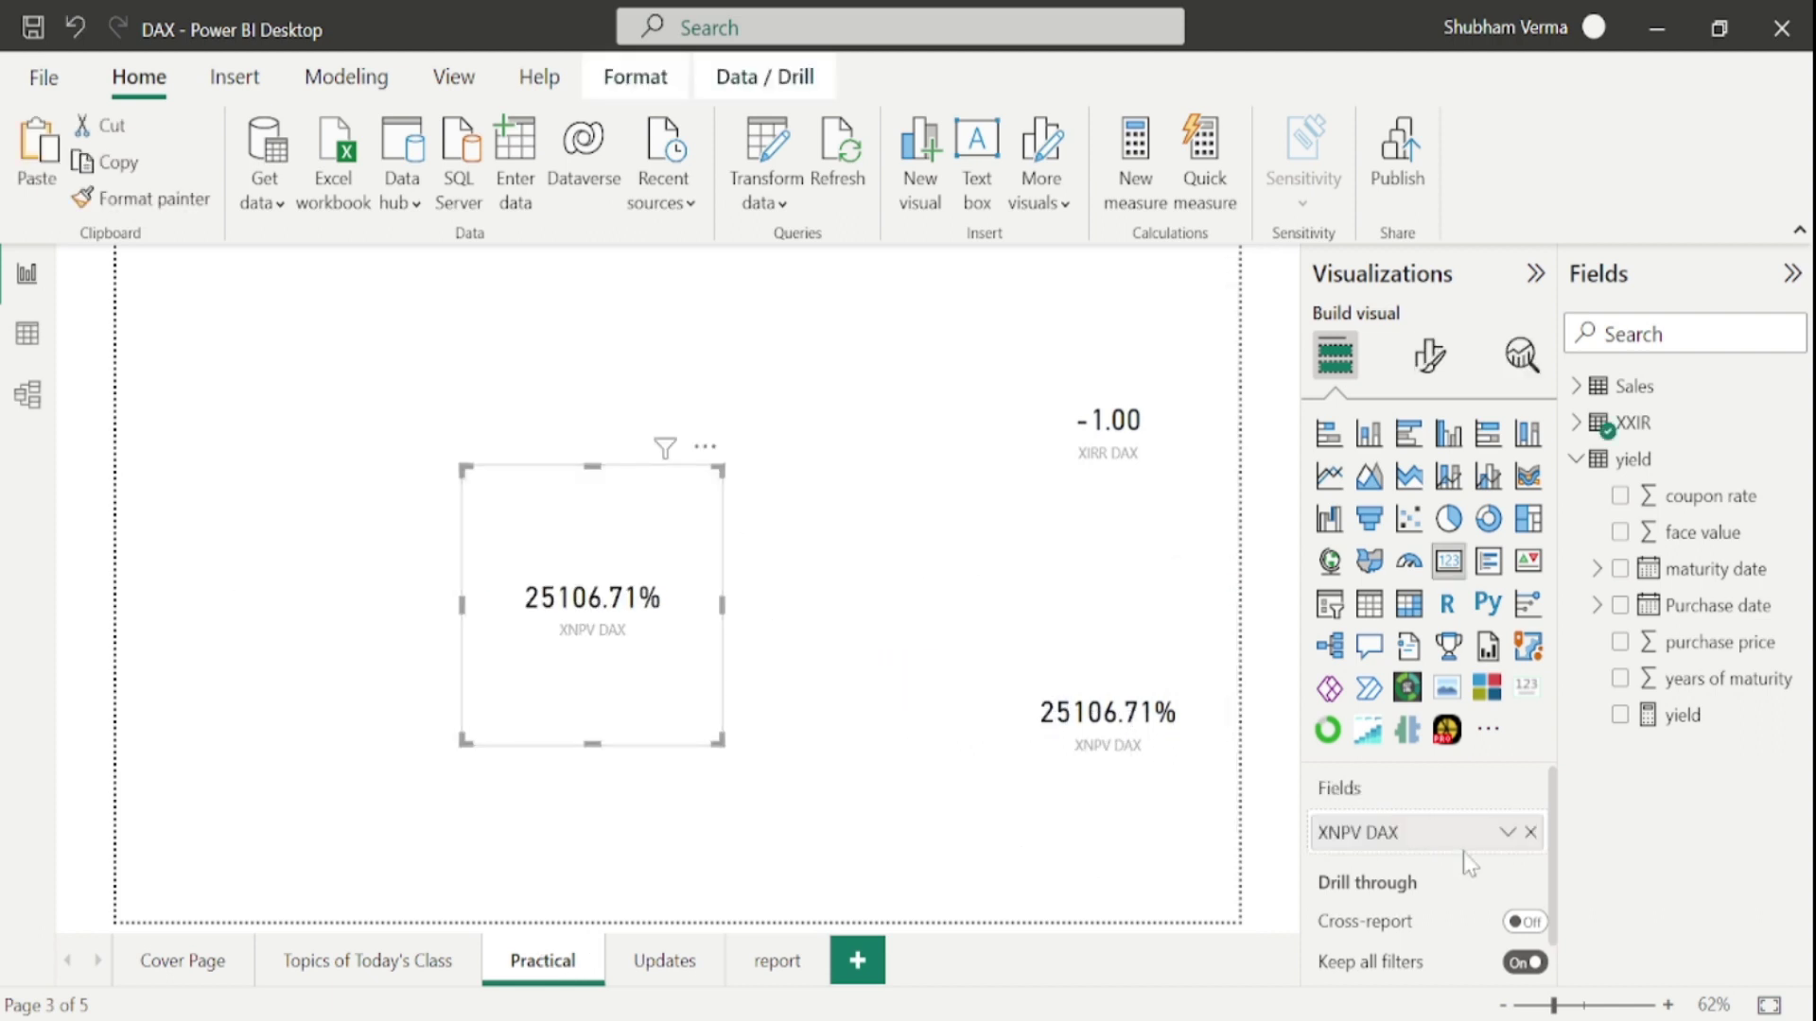
pyautogui.click(1532, 836)
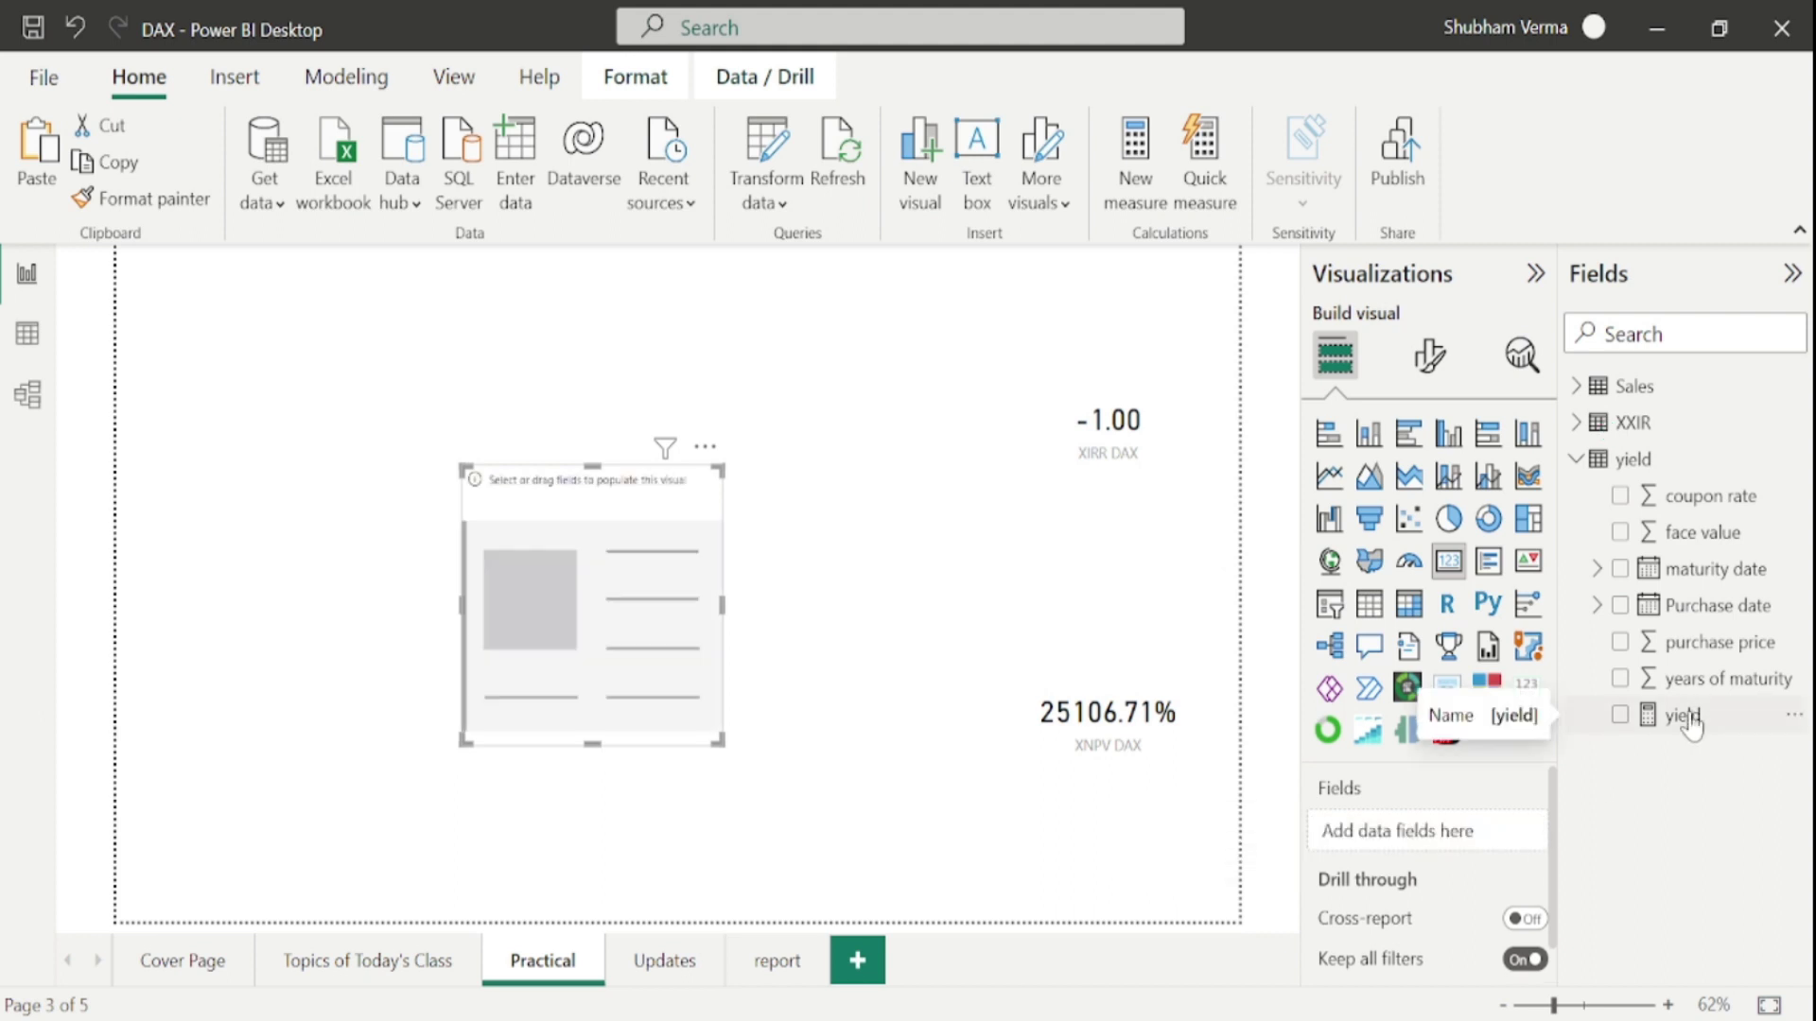
pyautogui.moveTo(1691, 727); pyautogui.dragTo(1410, 840)
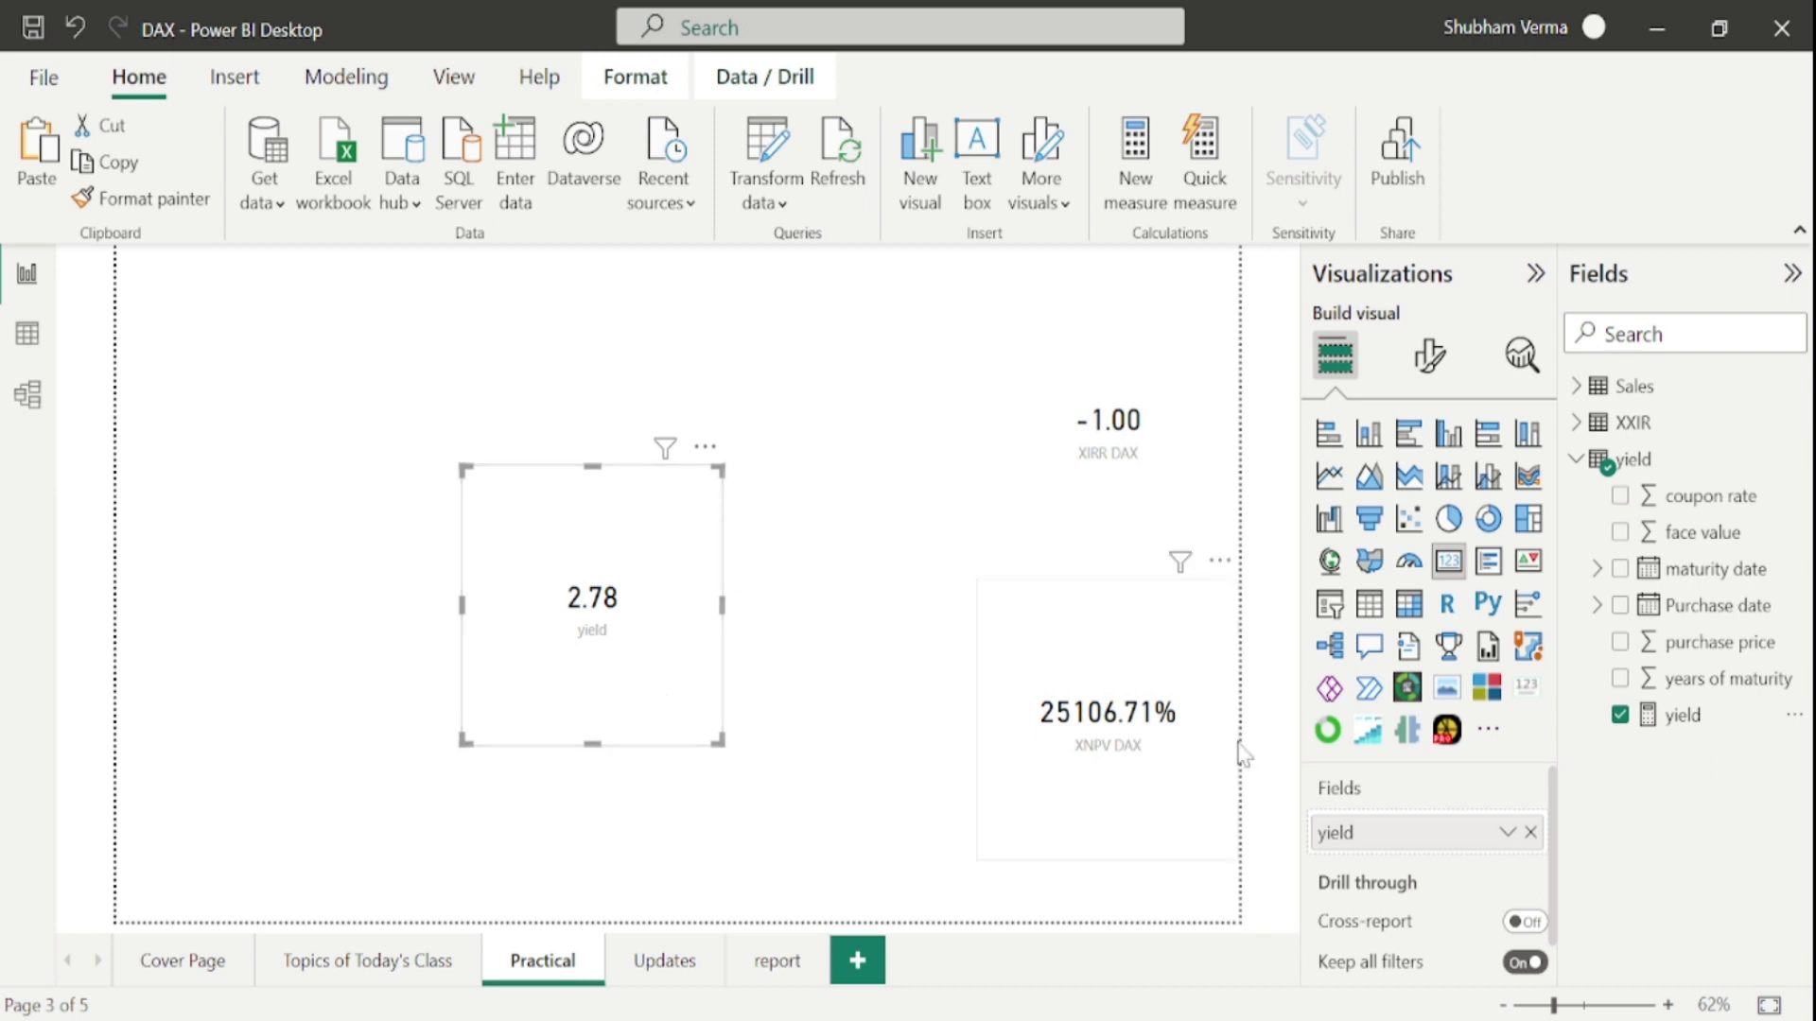
pyautogui.click(1677, 728)
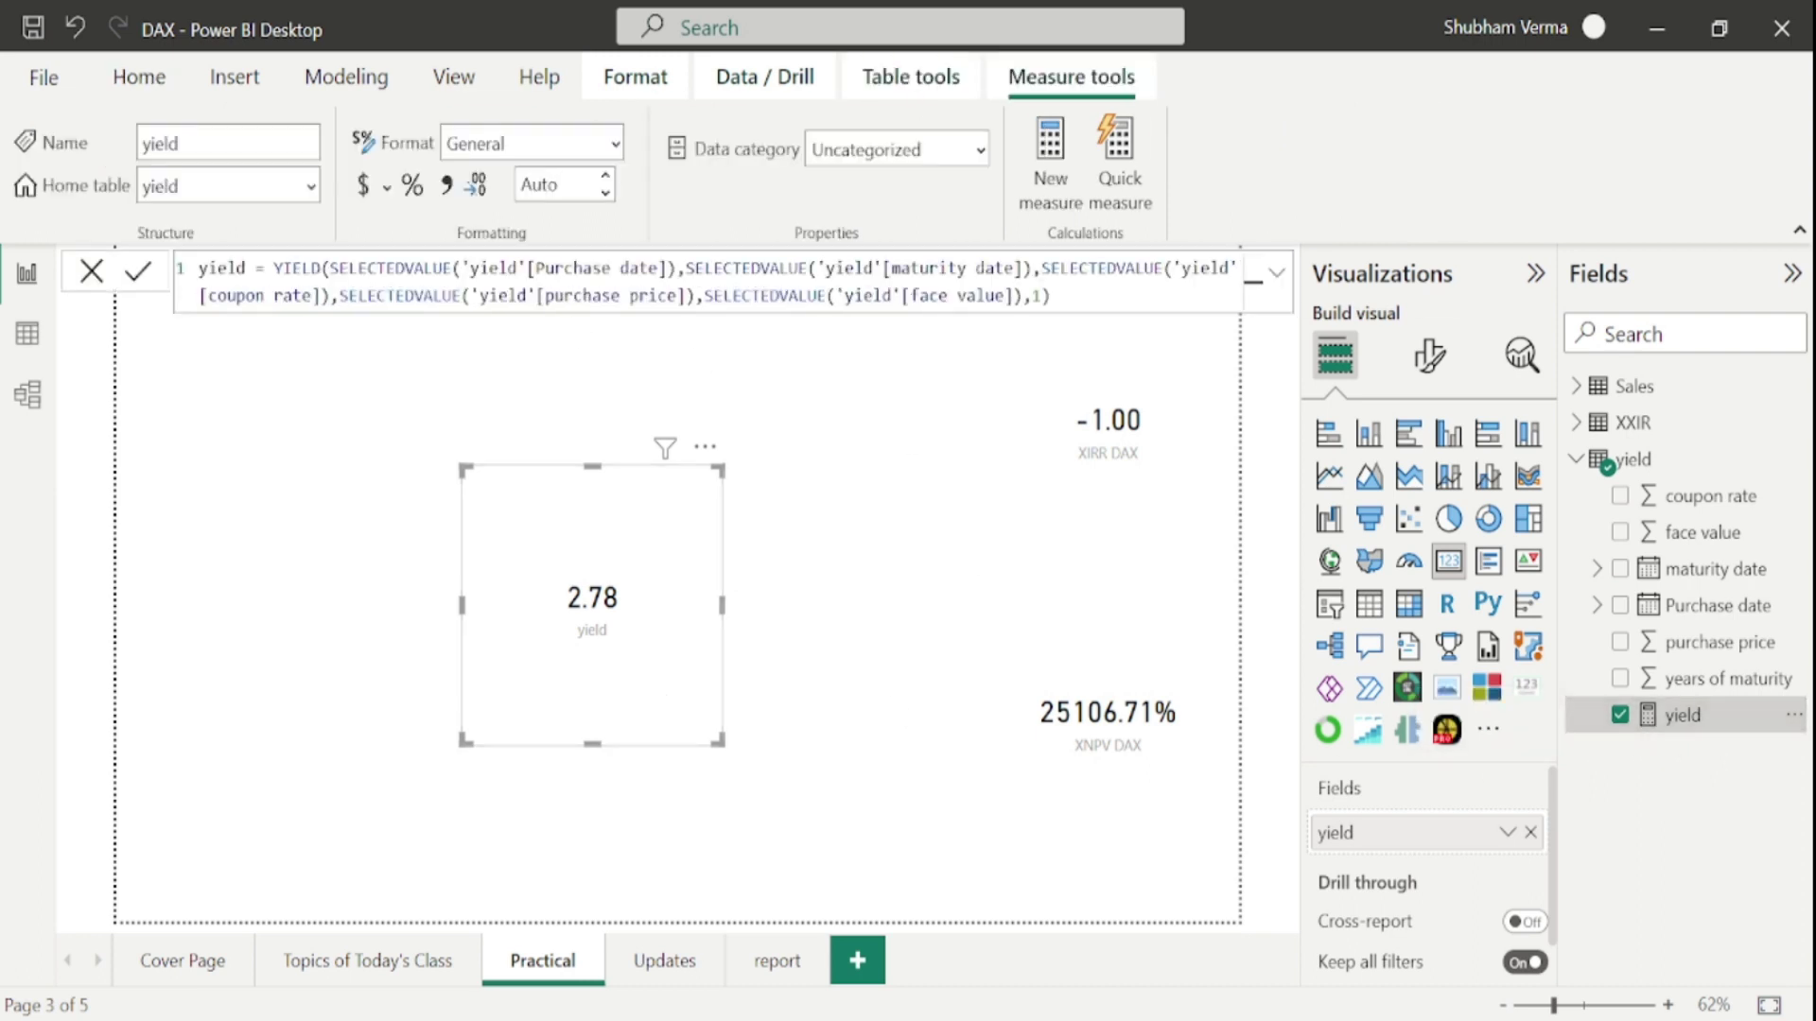
# - Format the yield measure as a percentage
pyautogui.click(409, 198)
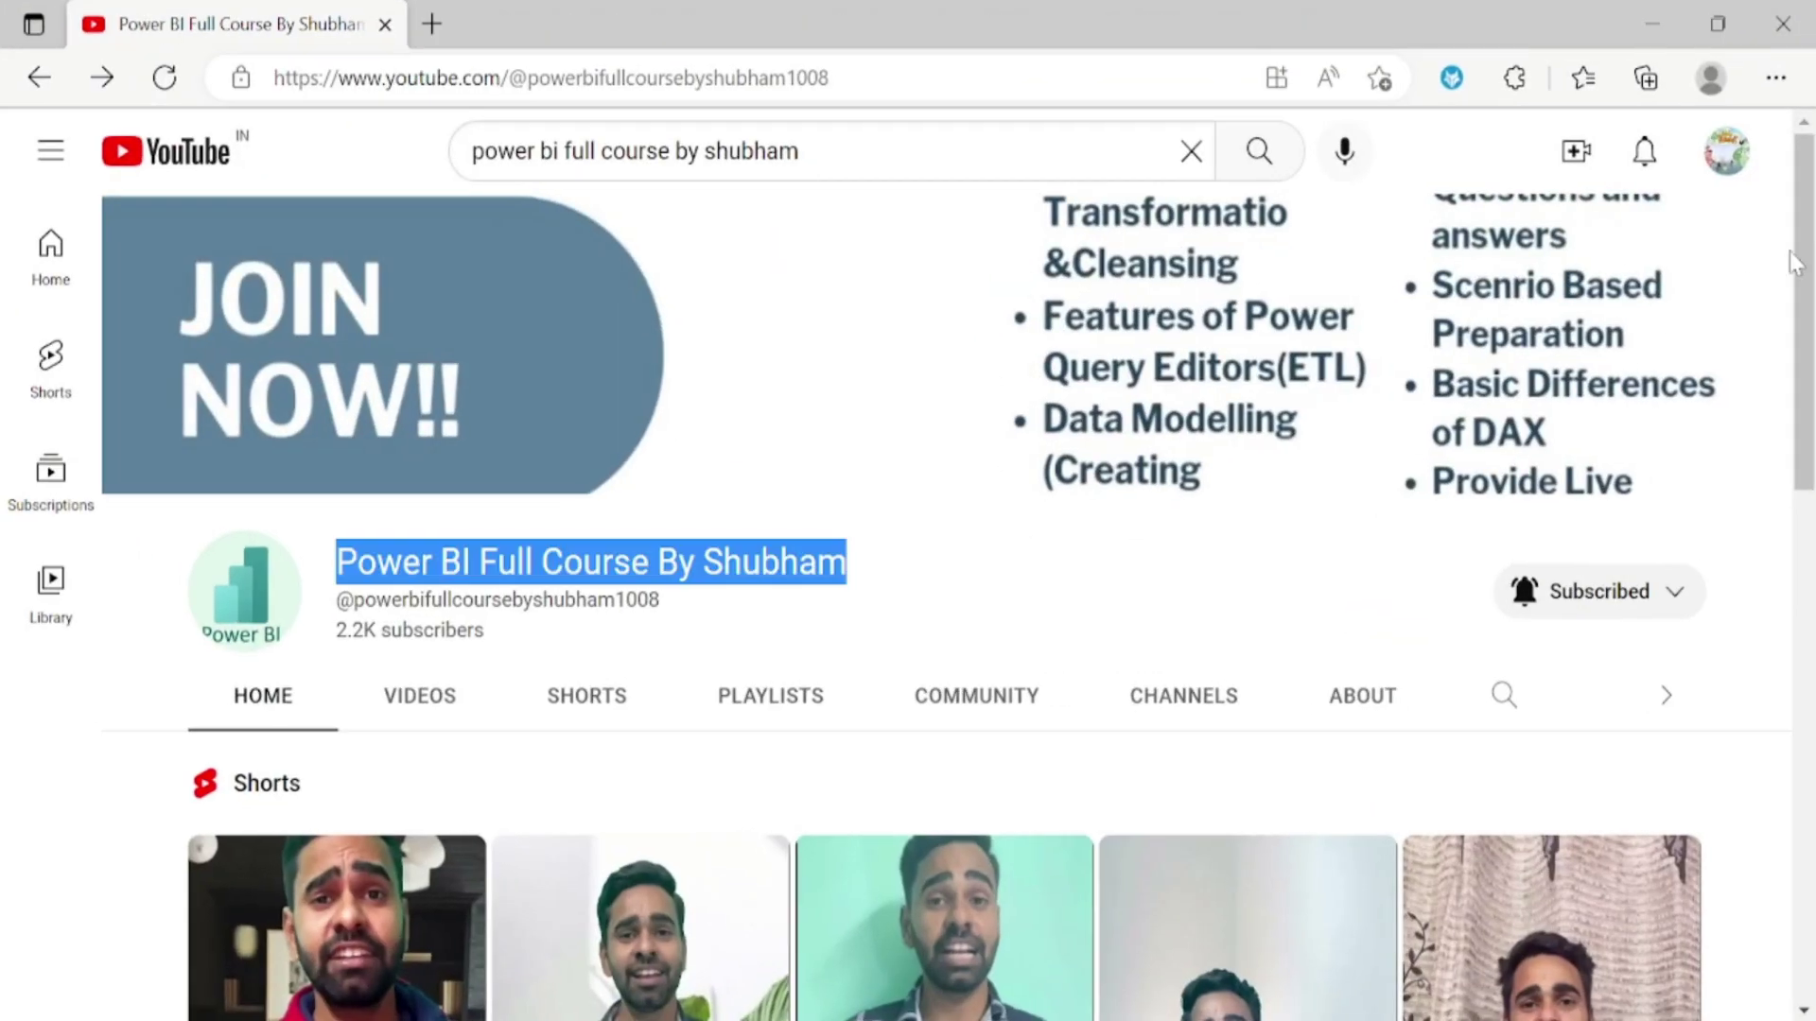
# - Scroll the channel home page down to the Created playlists row
pyautogui.moveTo(1804, 260); pyautogui.dragTo(1803, 743)
pyautogui.moveTo(973, 775)
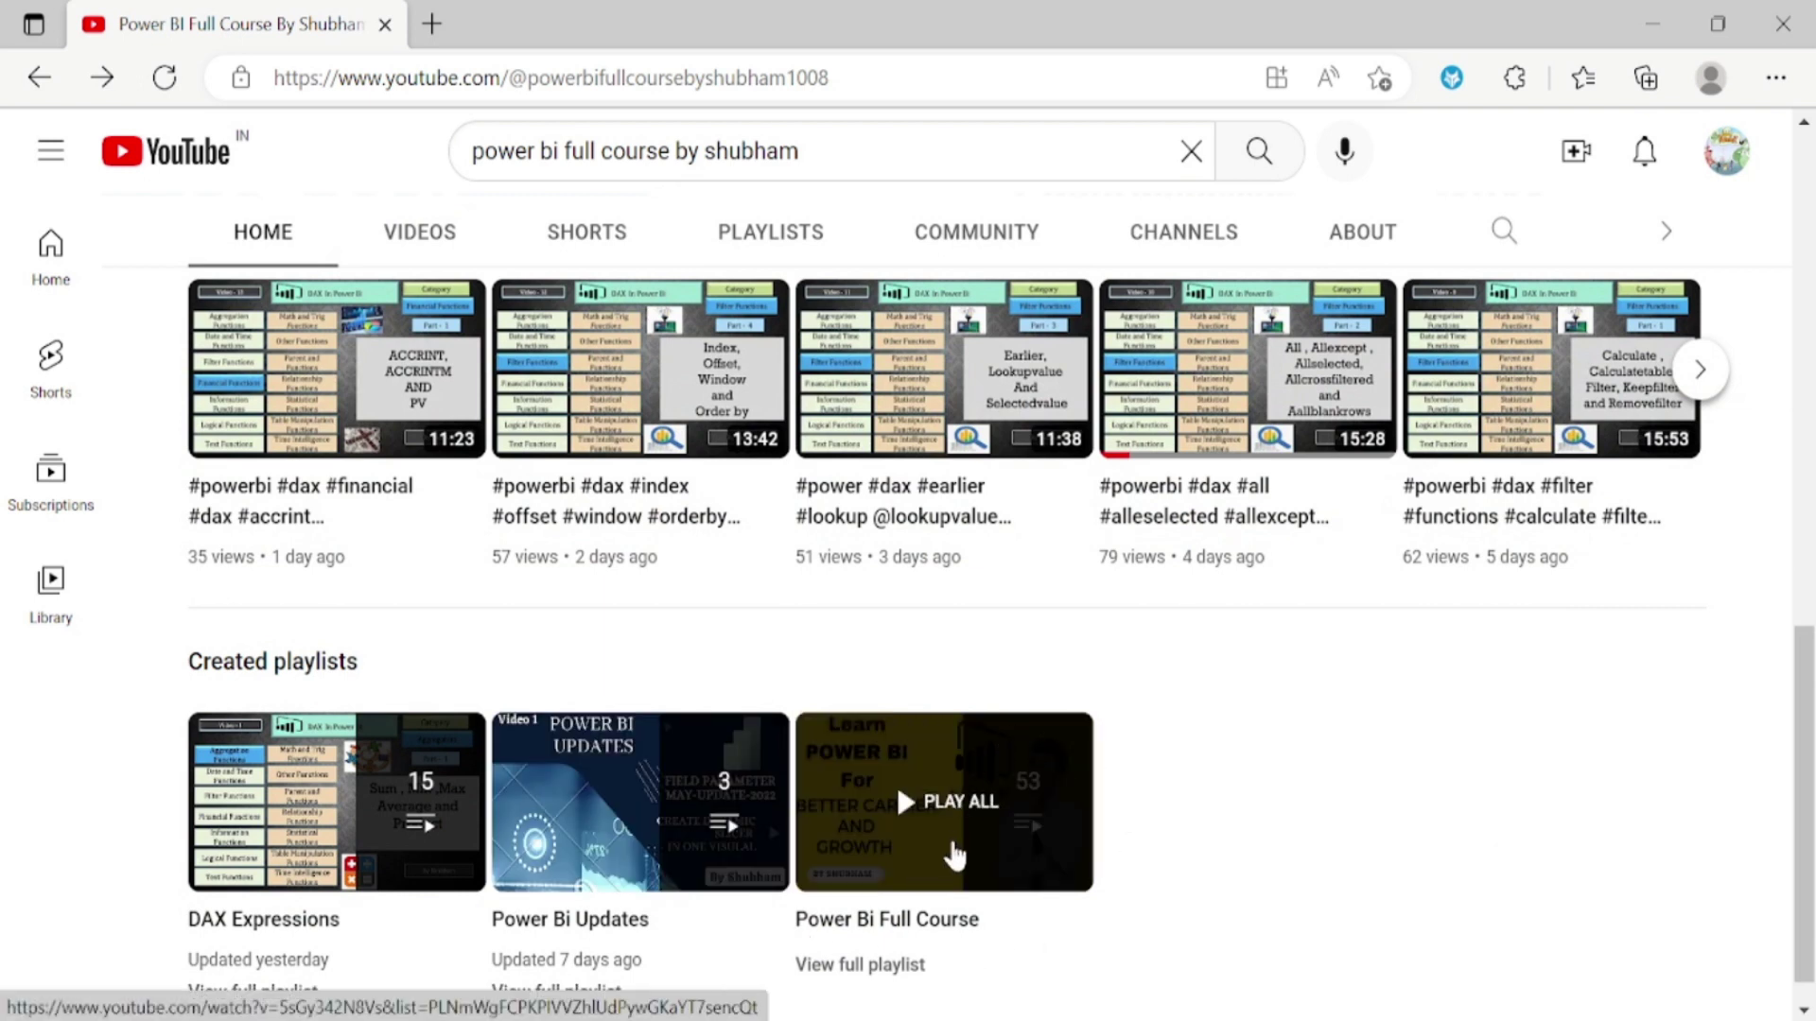
pyautogui.scroll(-1, 1808, 709)
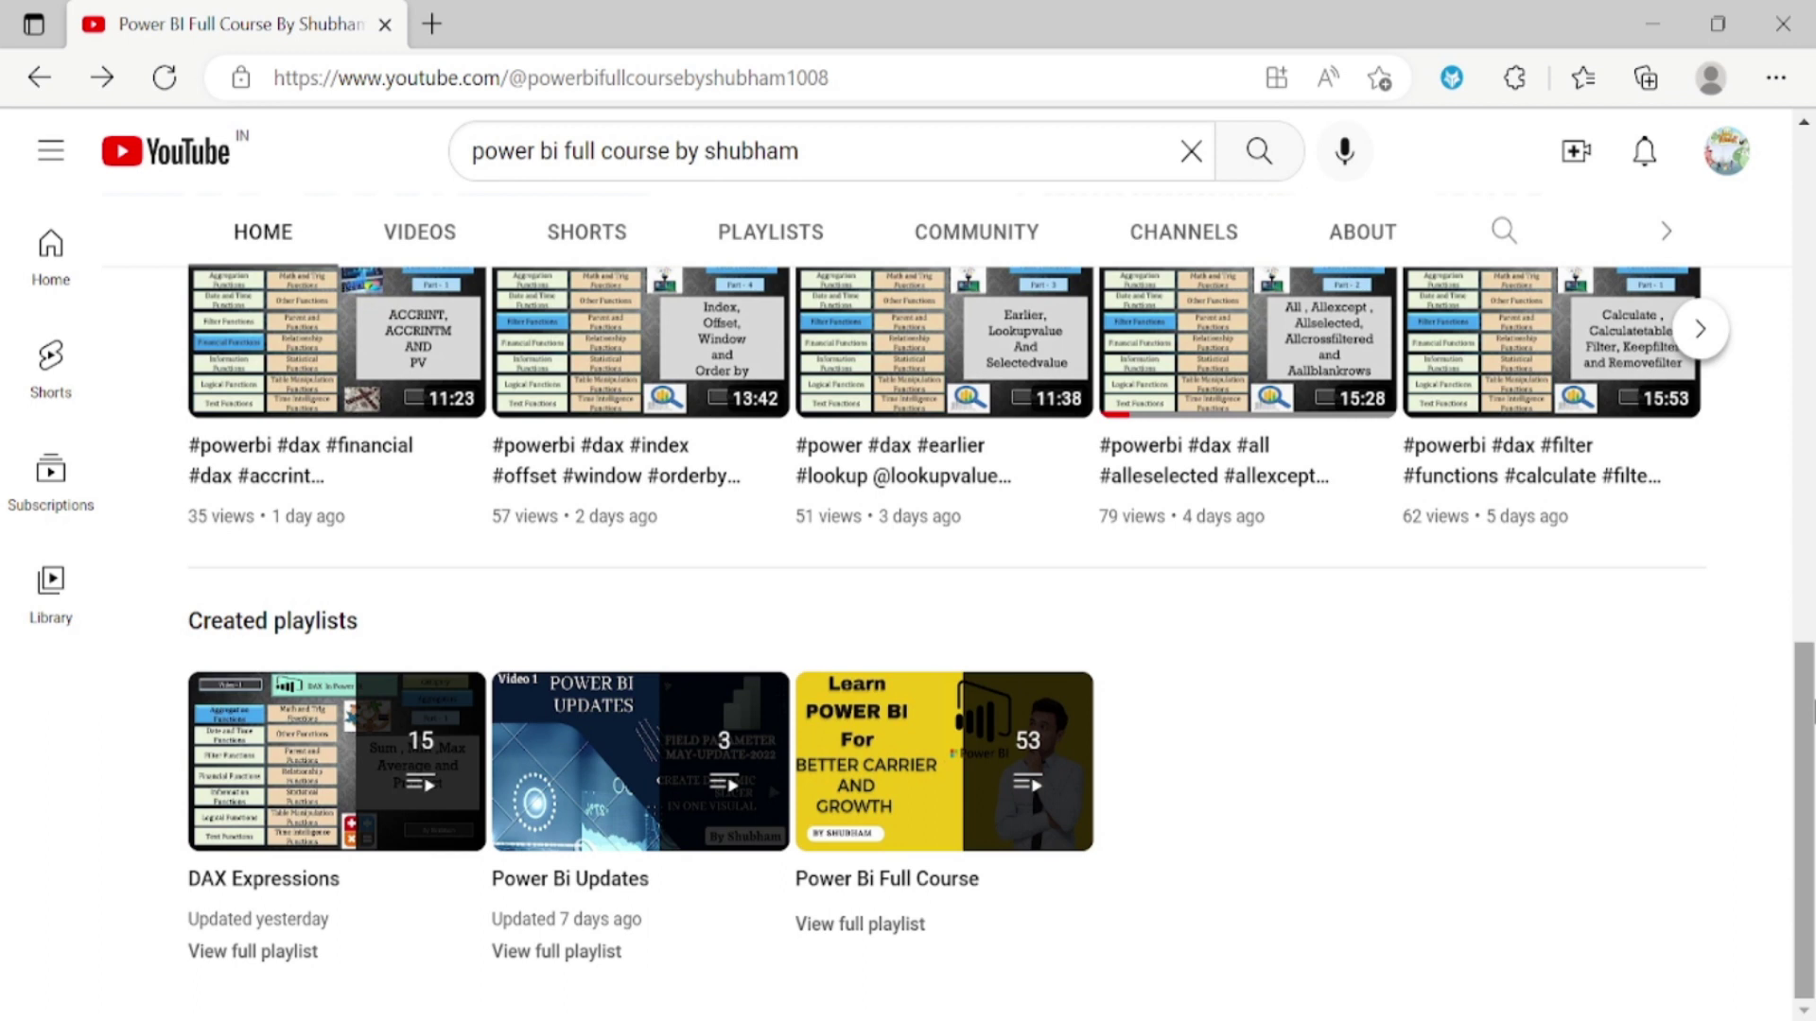